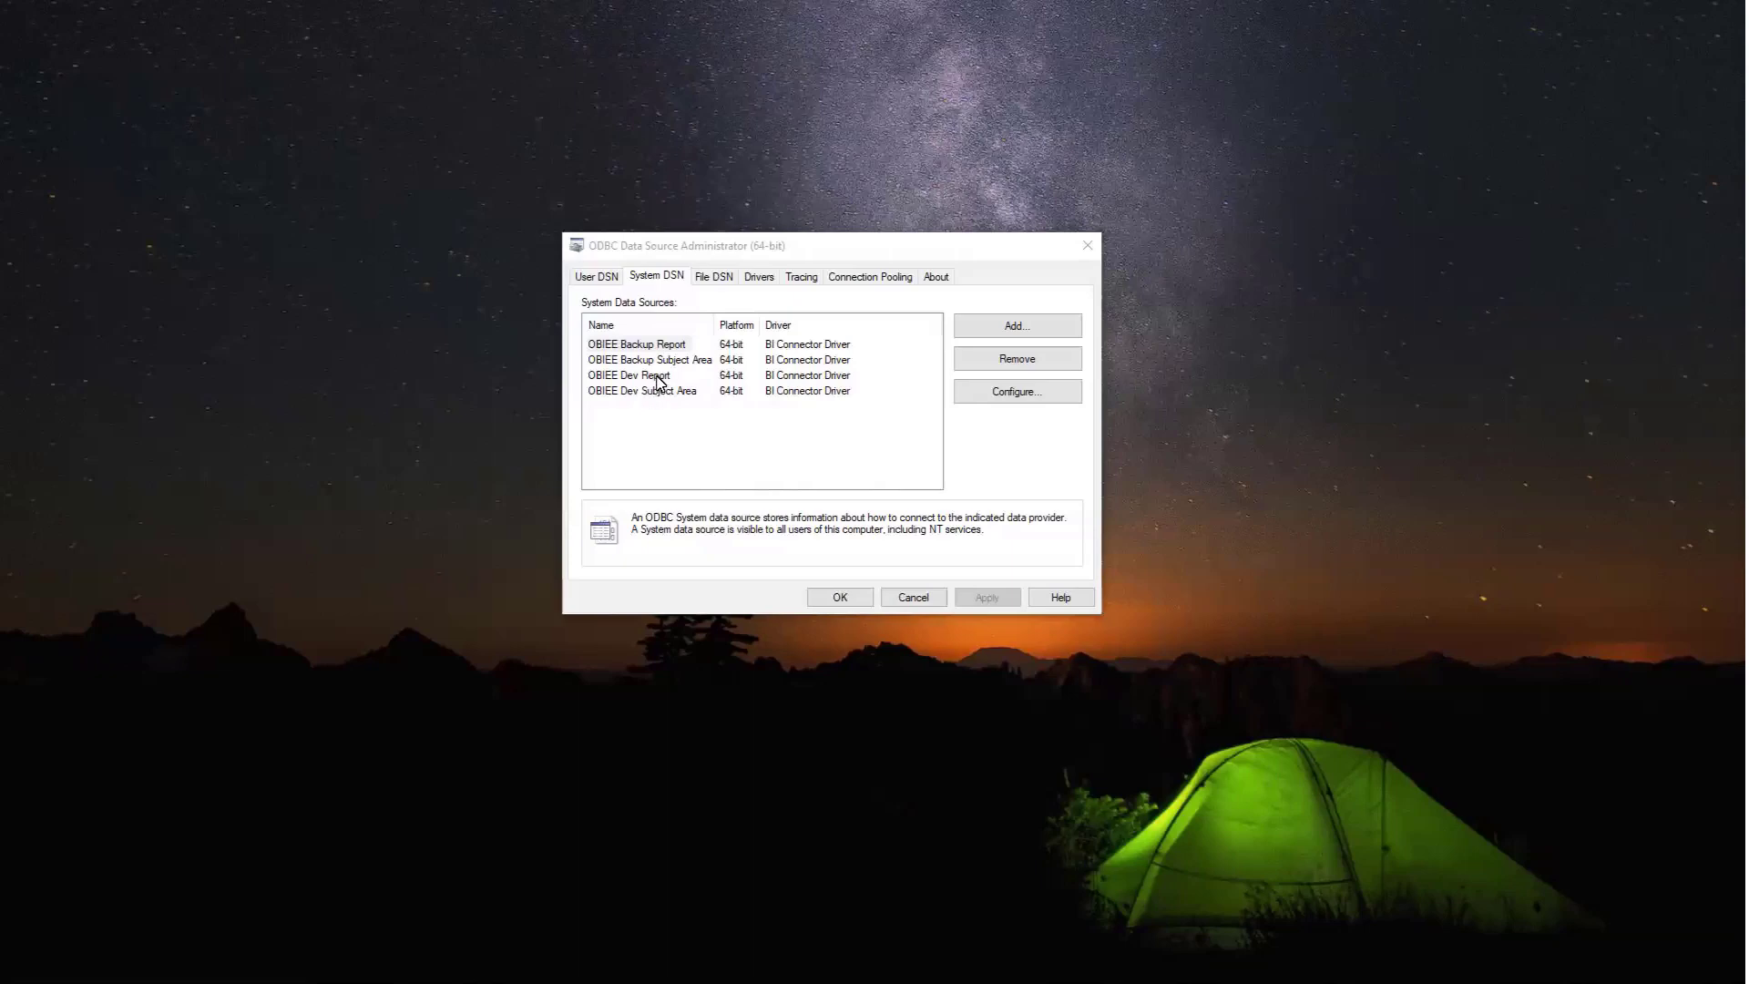
# Step: Open the OBIEE Dev Report data source settings and review its description, server name and port
pyautogui.click(657, 376)
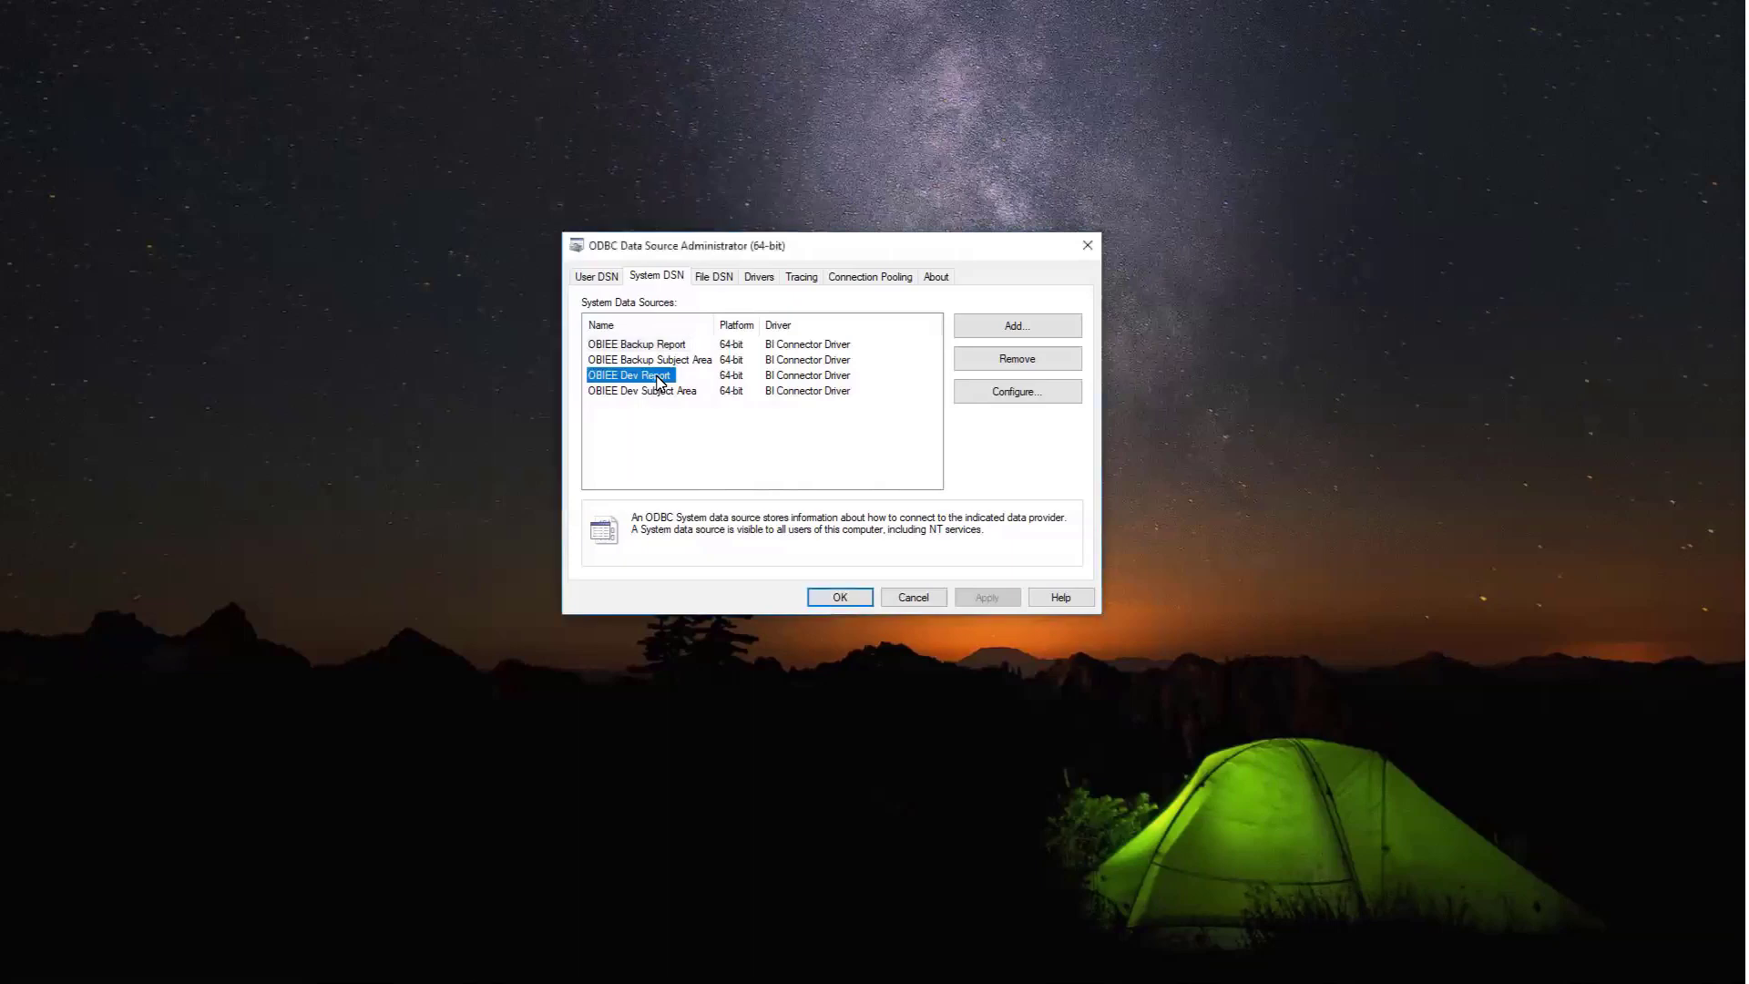
pyautogui.click(654, 392)
pyautogui.click(658, 376)
pyautogui.click(1009, 394)
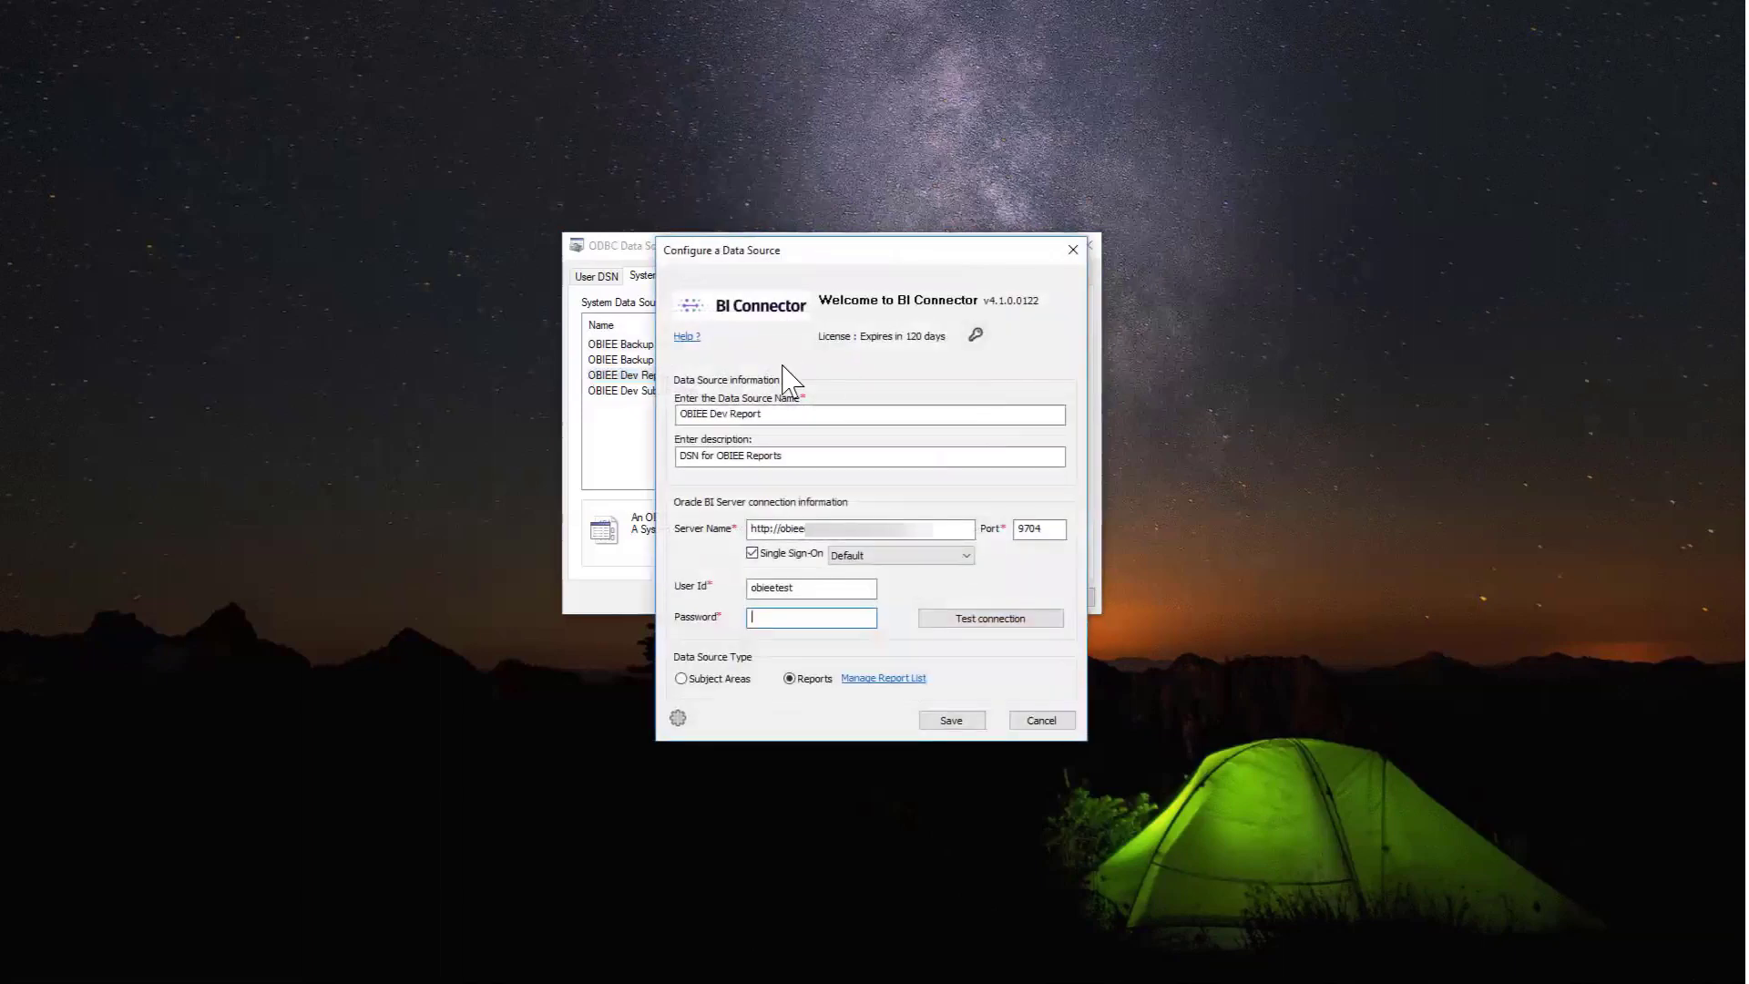
pyautogui.click(808, 455)
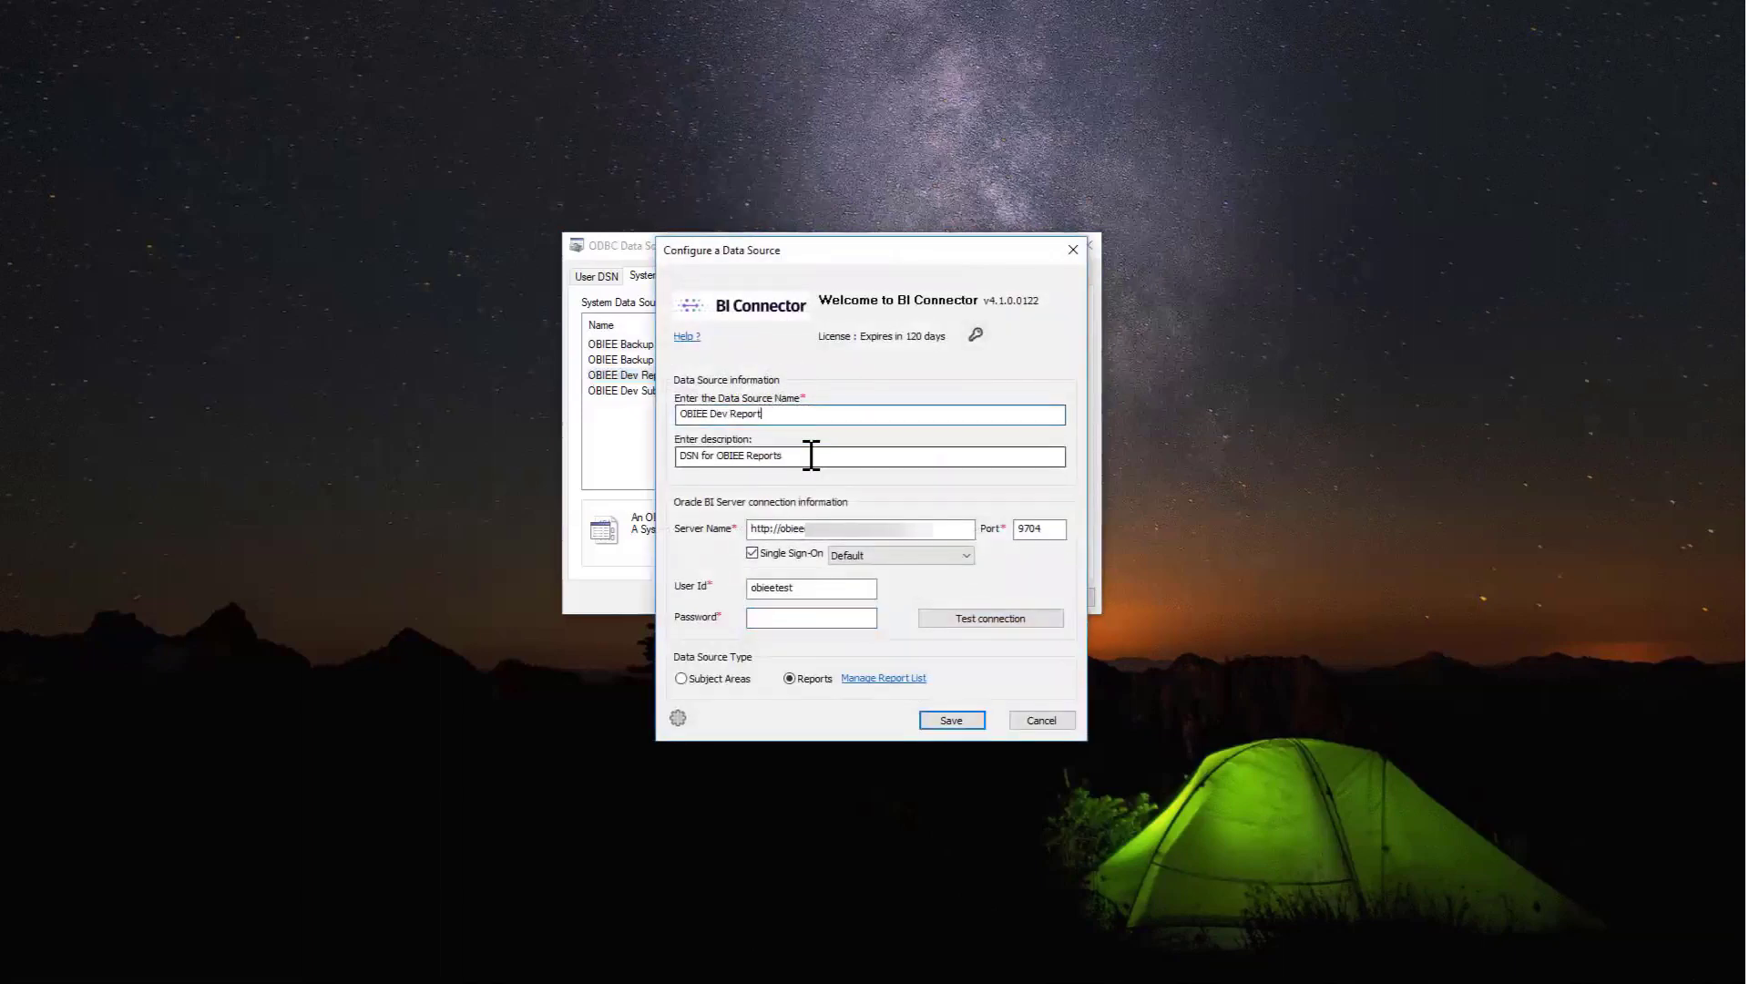
pyautogui.click(811, 529)
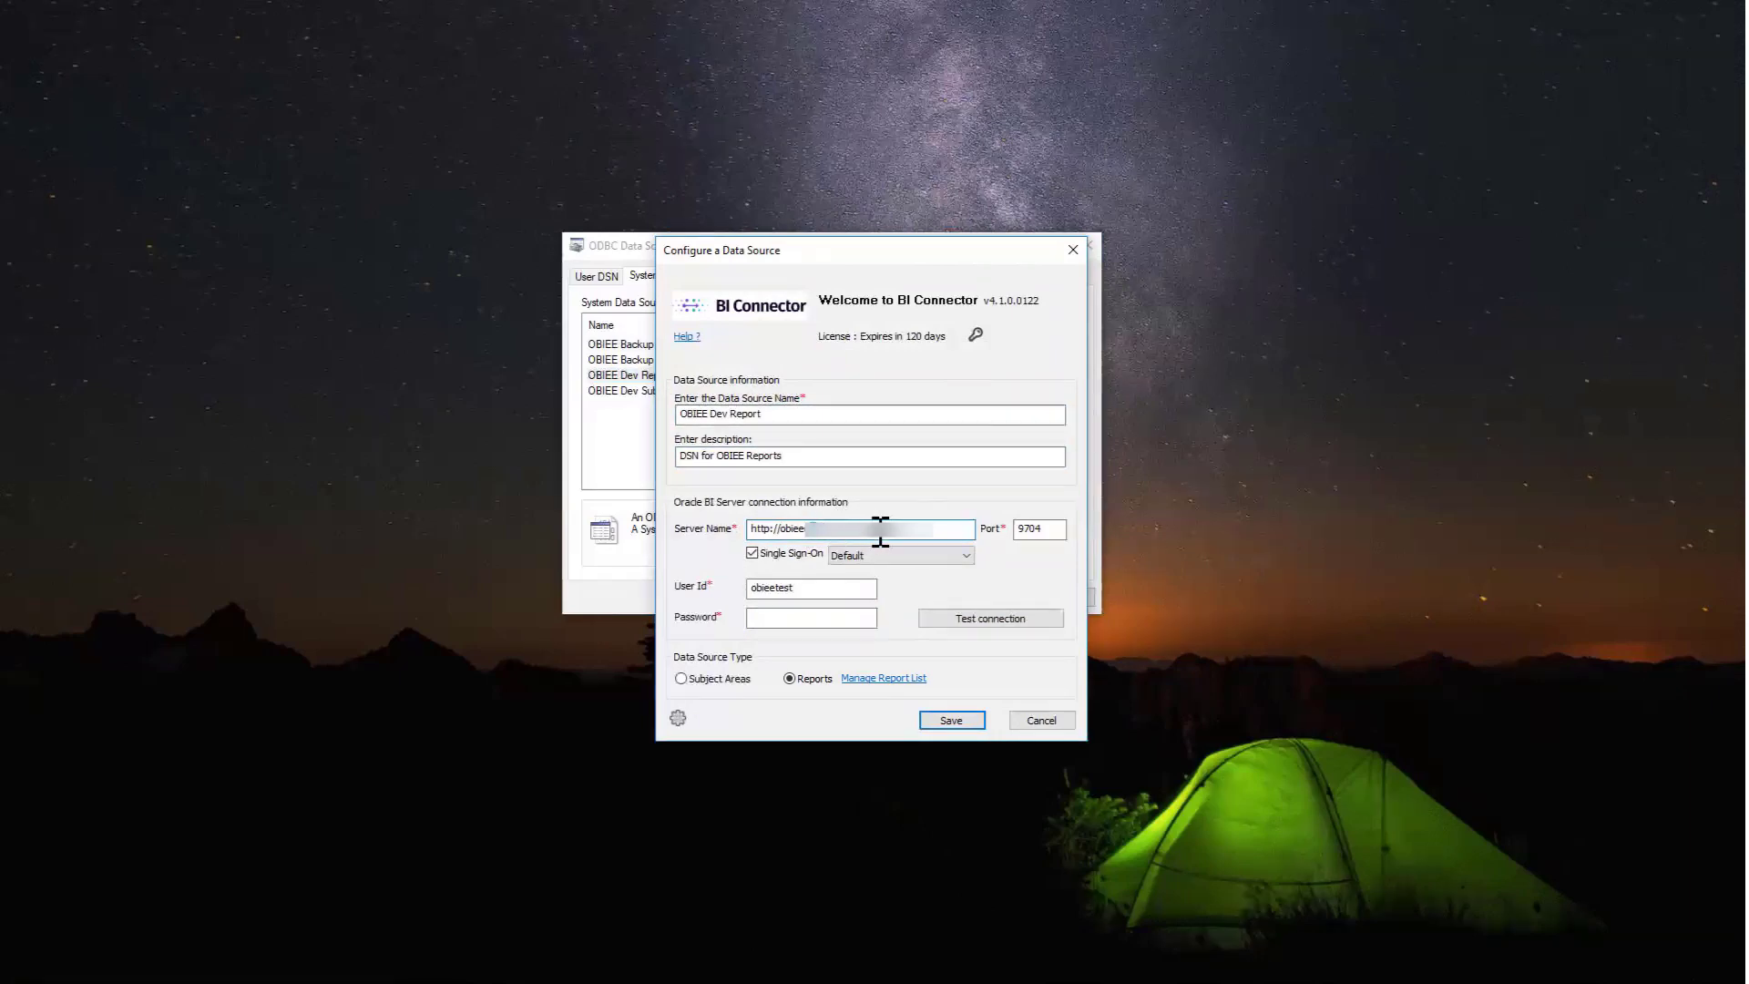
pyautogui.click(1044, 528)
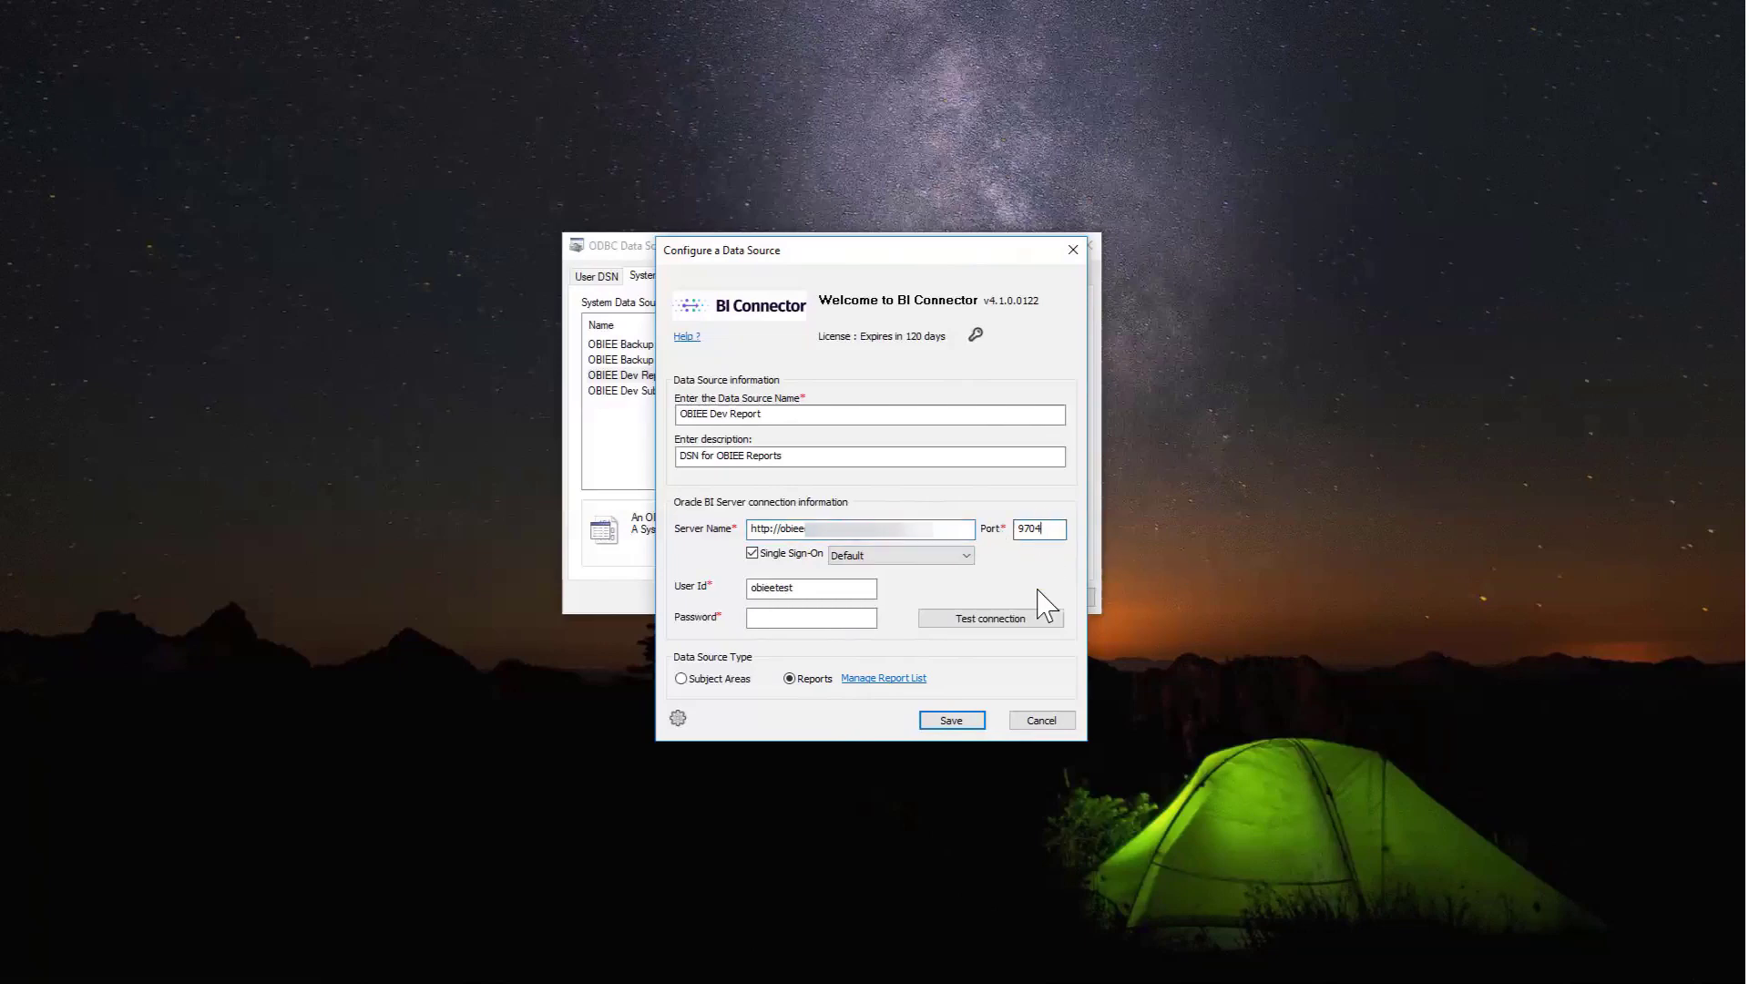
# Step: Enter the account password and confirm the BI Server connection test succeeds
pyautogui.click(806, 618)
pyautogui.write('o')
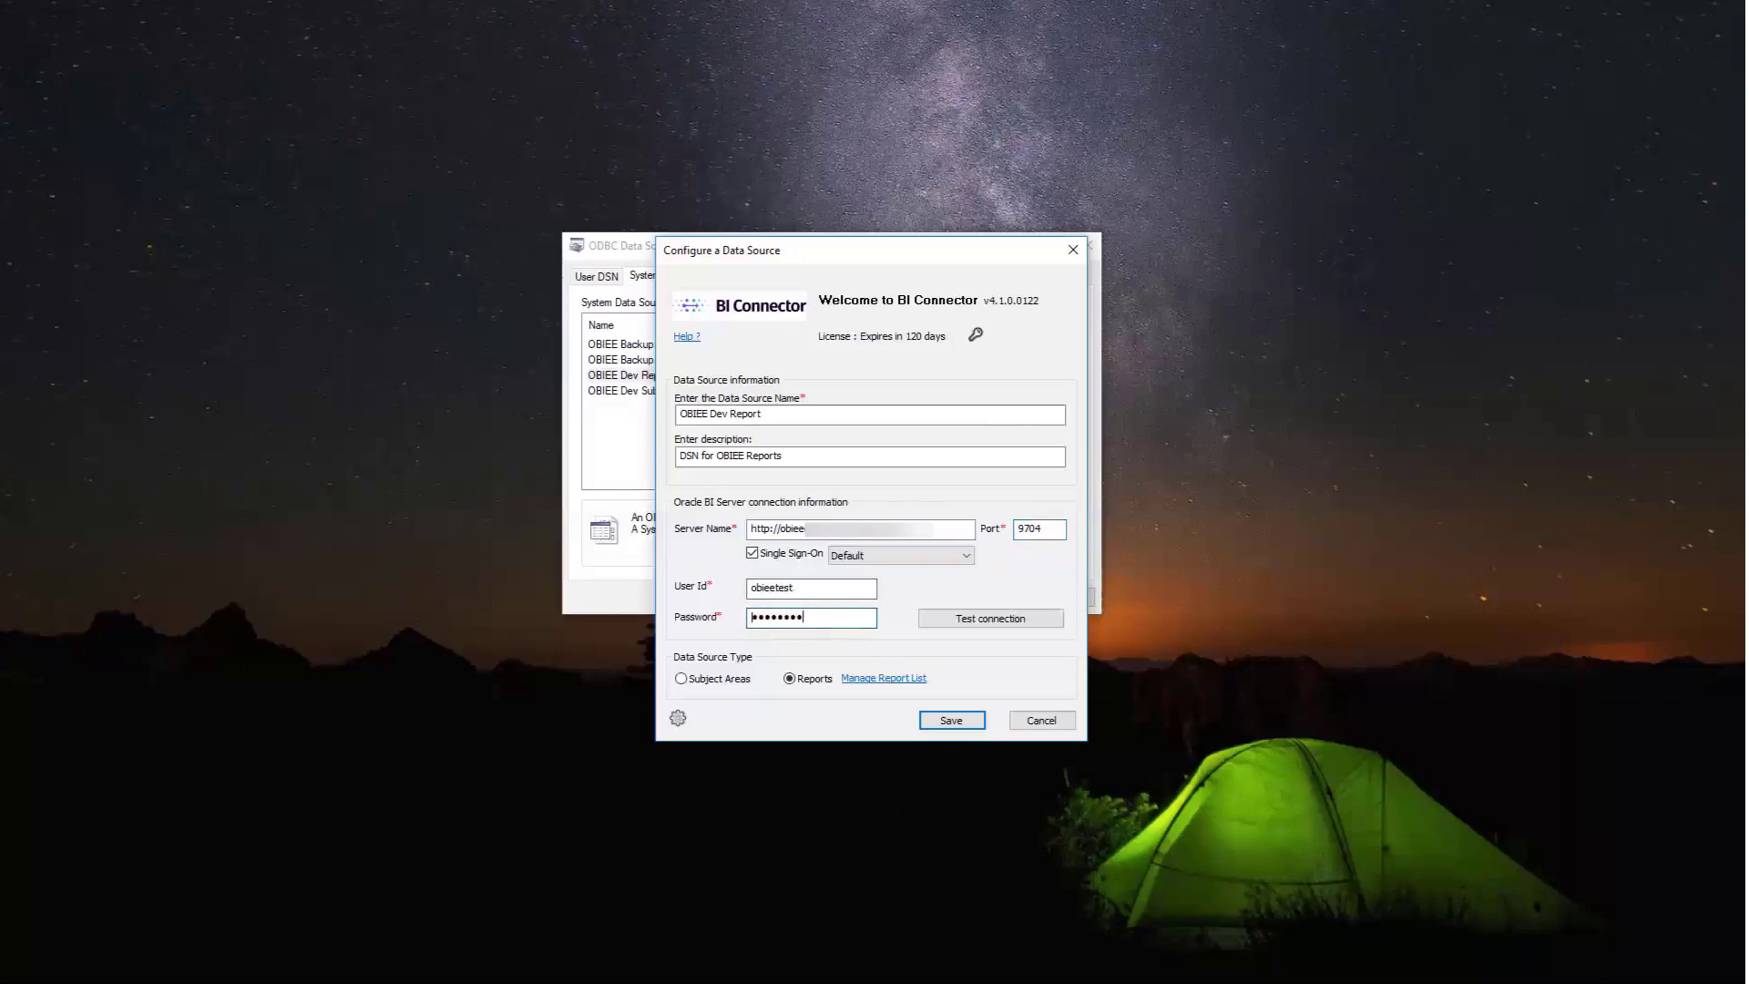
pyautogui.write('d')
pyautogui.click(1002, 618)
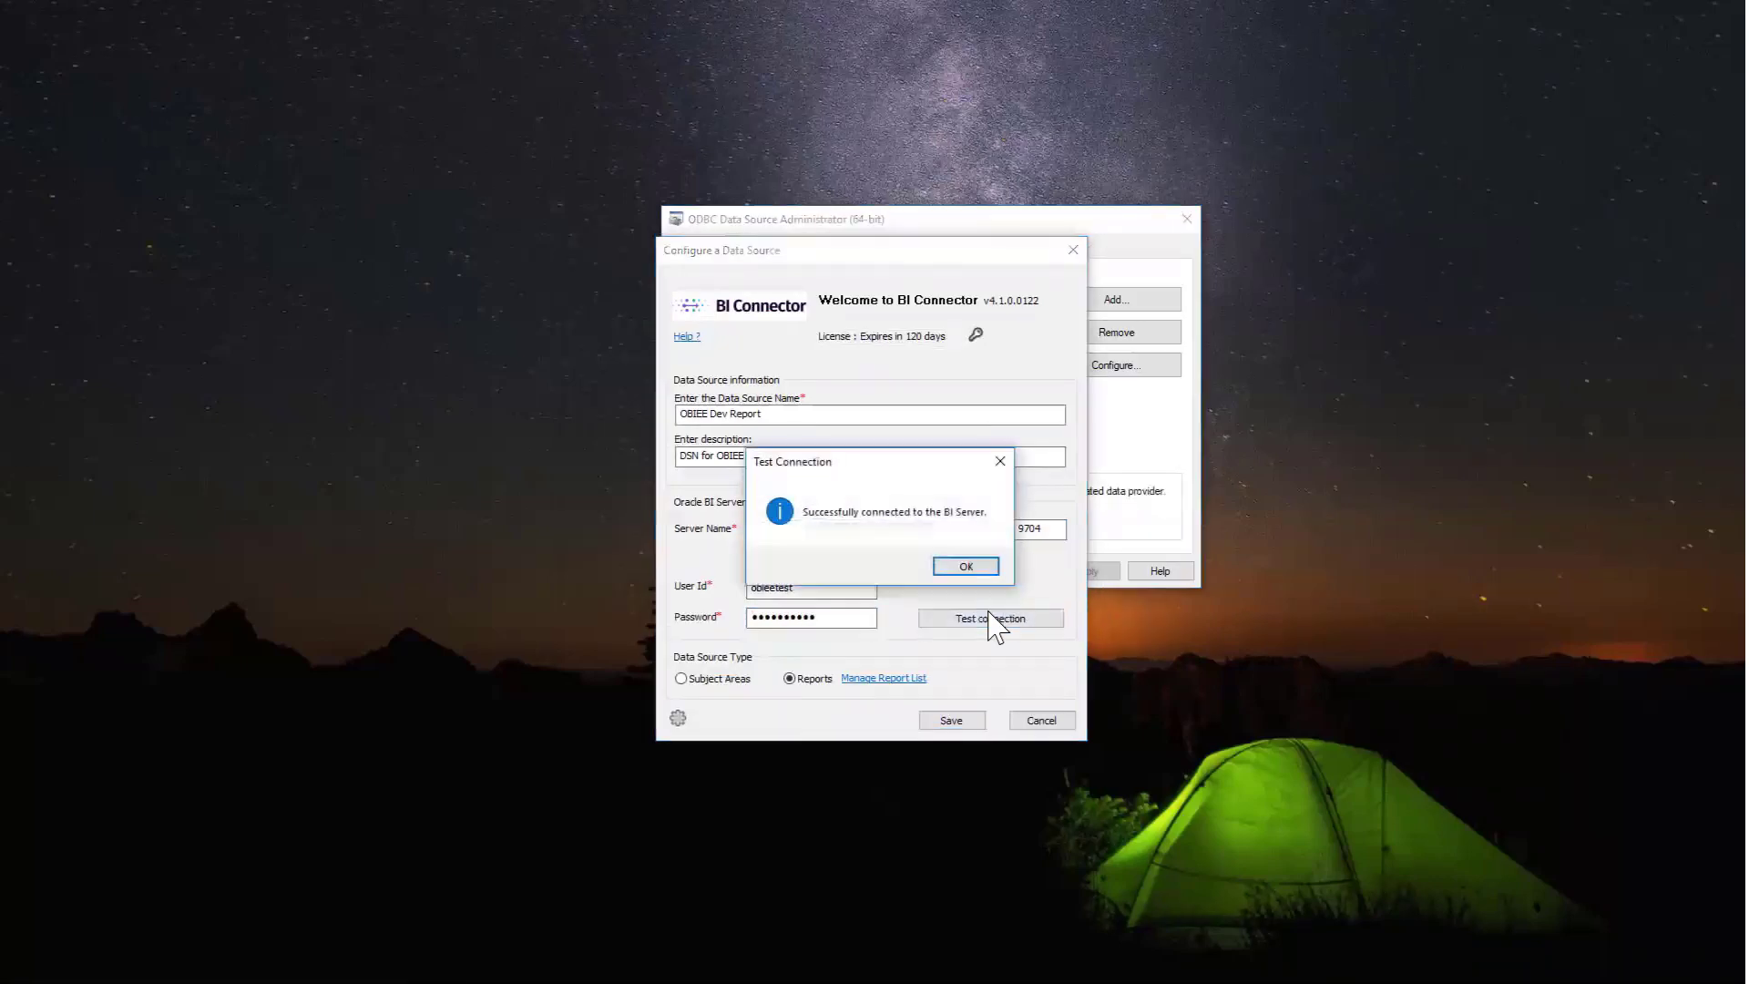
pyautogui.click(964, 567)
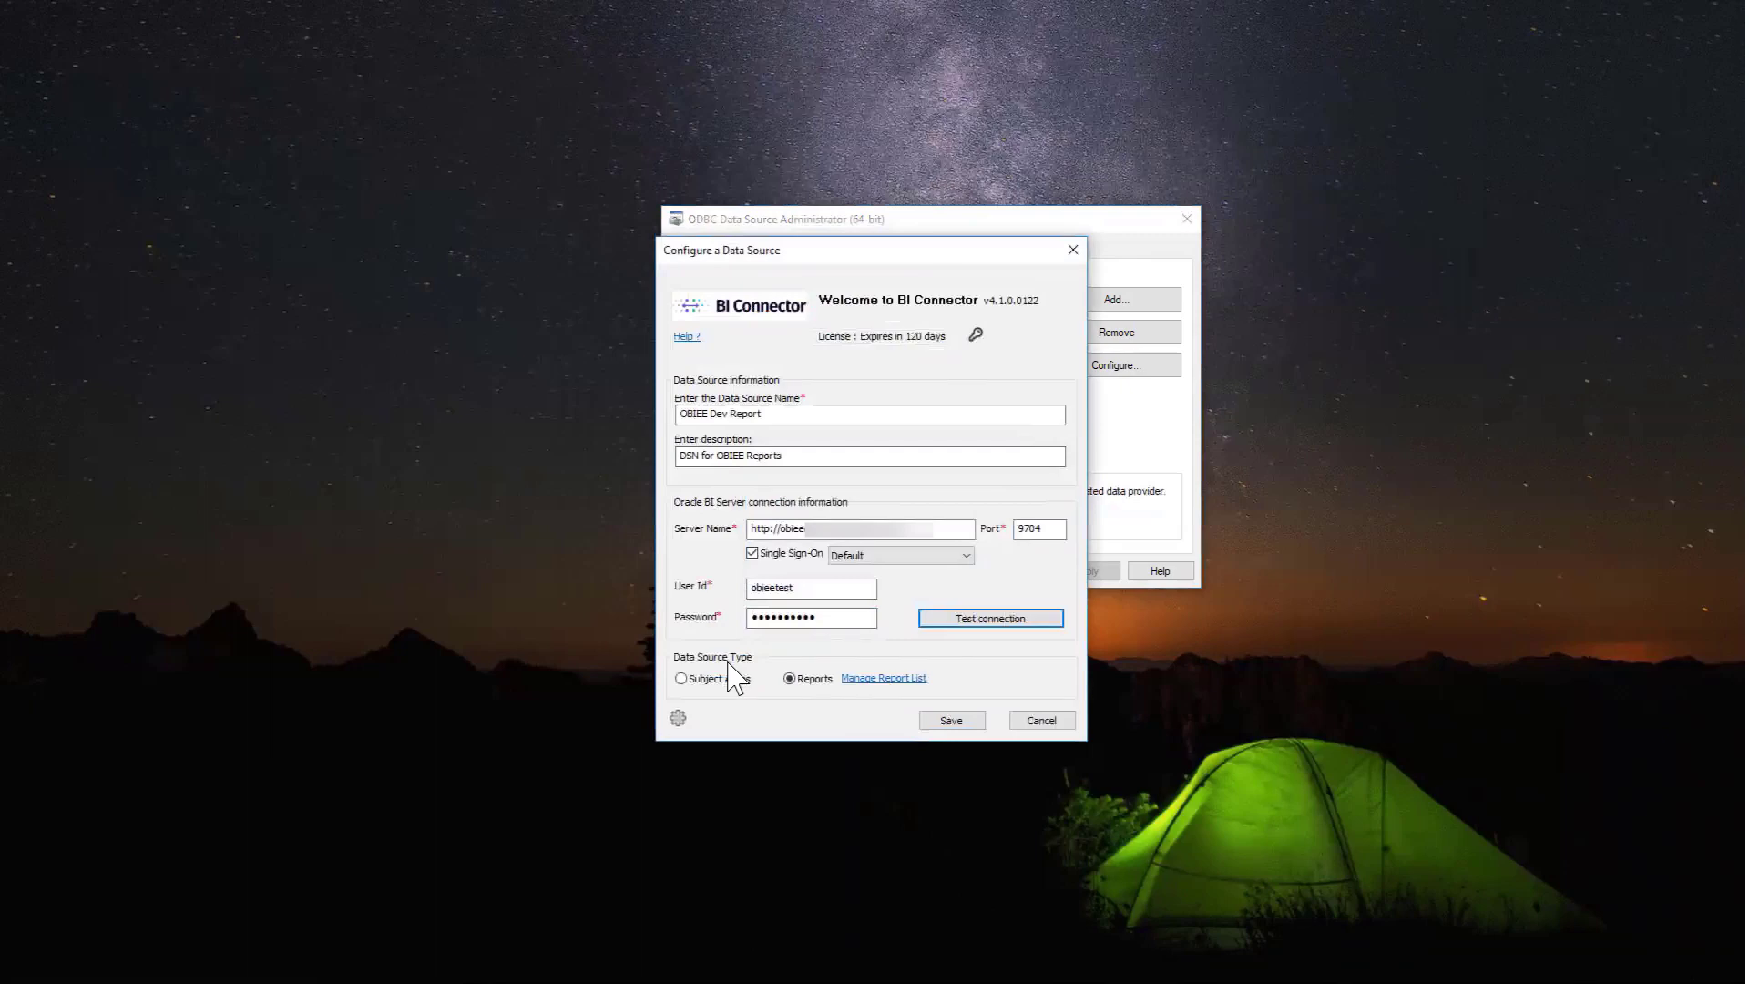
pyautogui.click(866, 680)
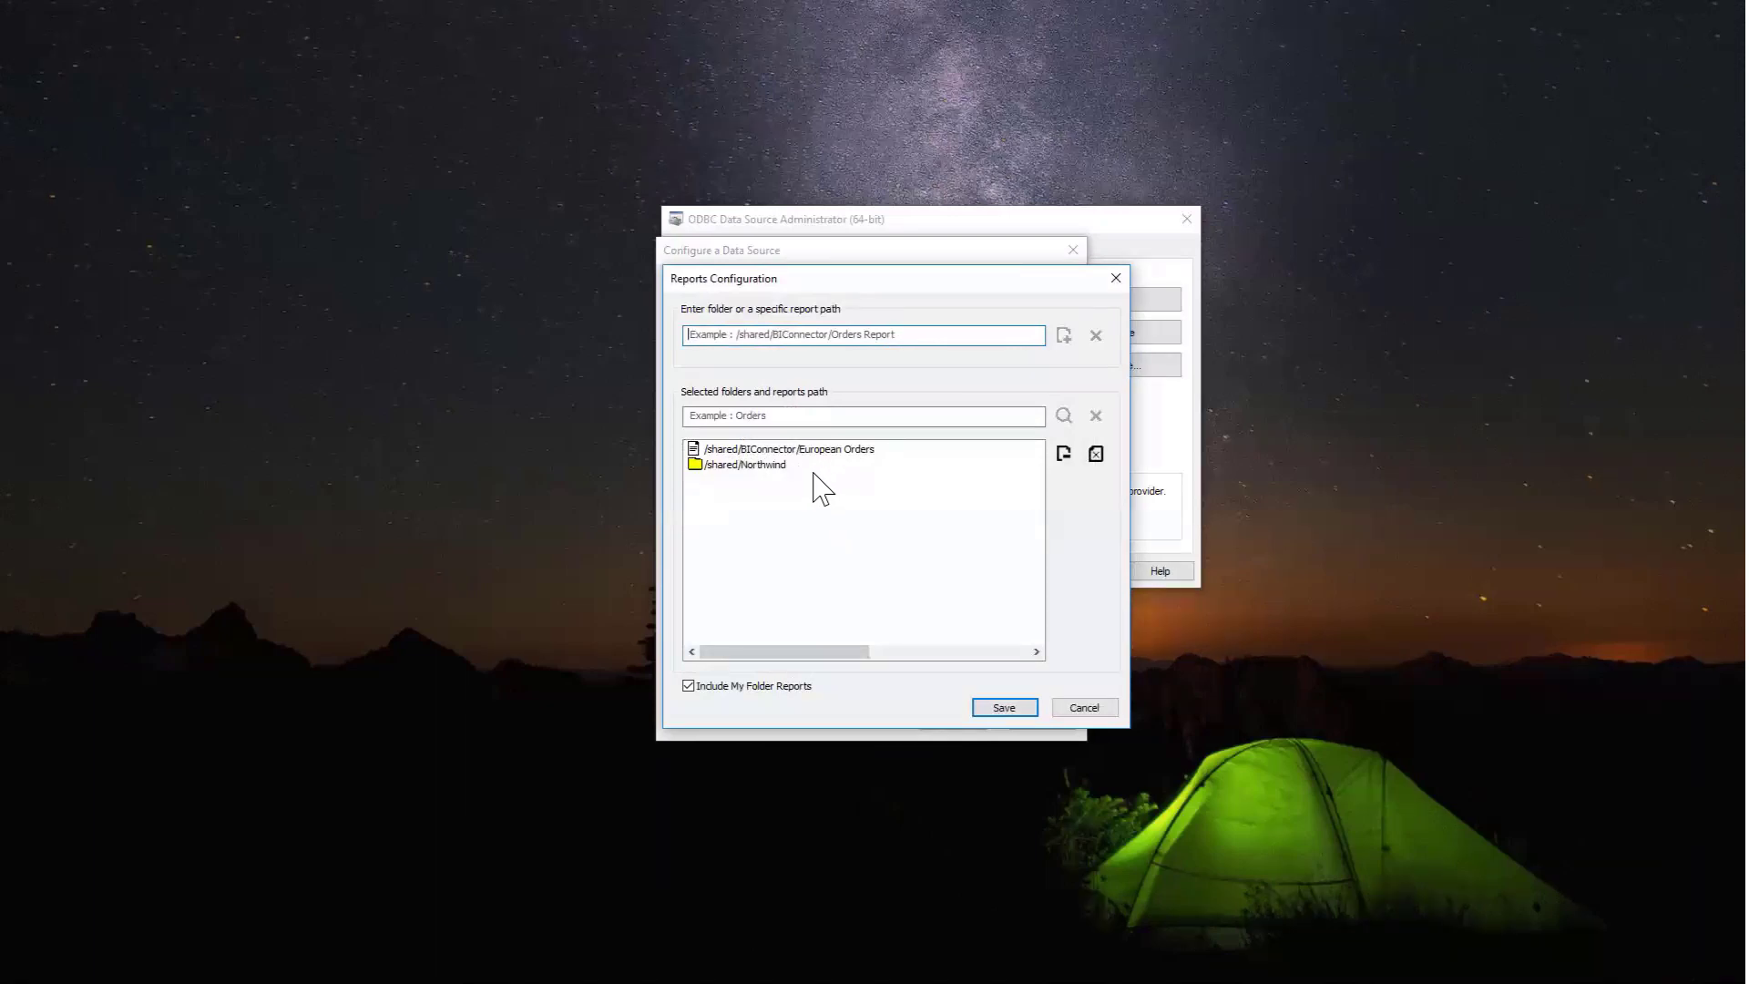
# Step: Review the /shared/Northwind and /shared/BIConnector/European Orders entries, then save the report list
pyautogui.click(780, 476)
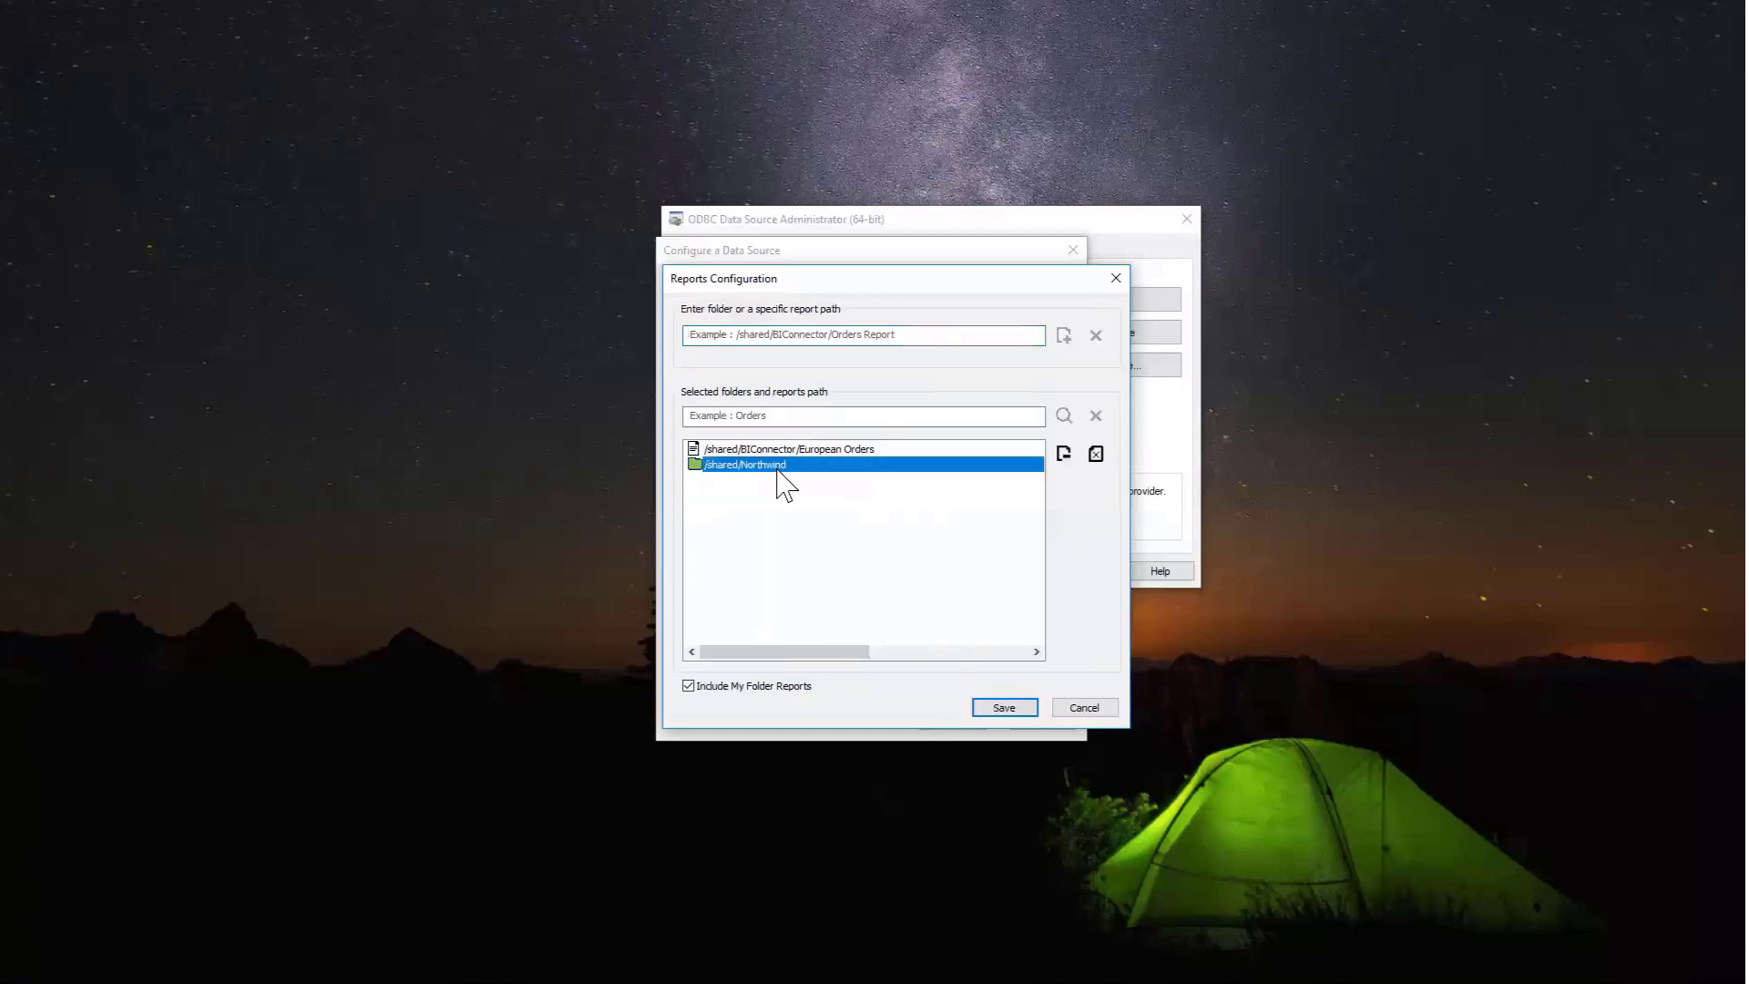
pyautogui.click(783, 451)
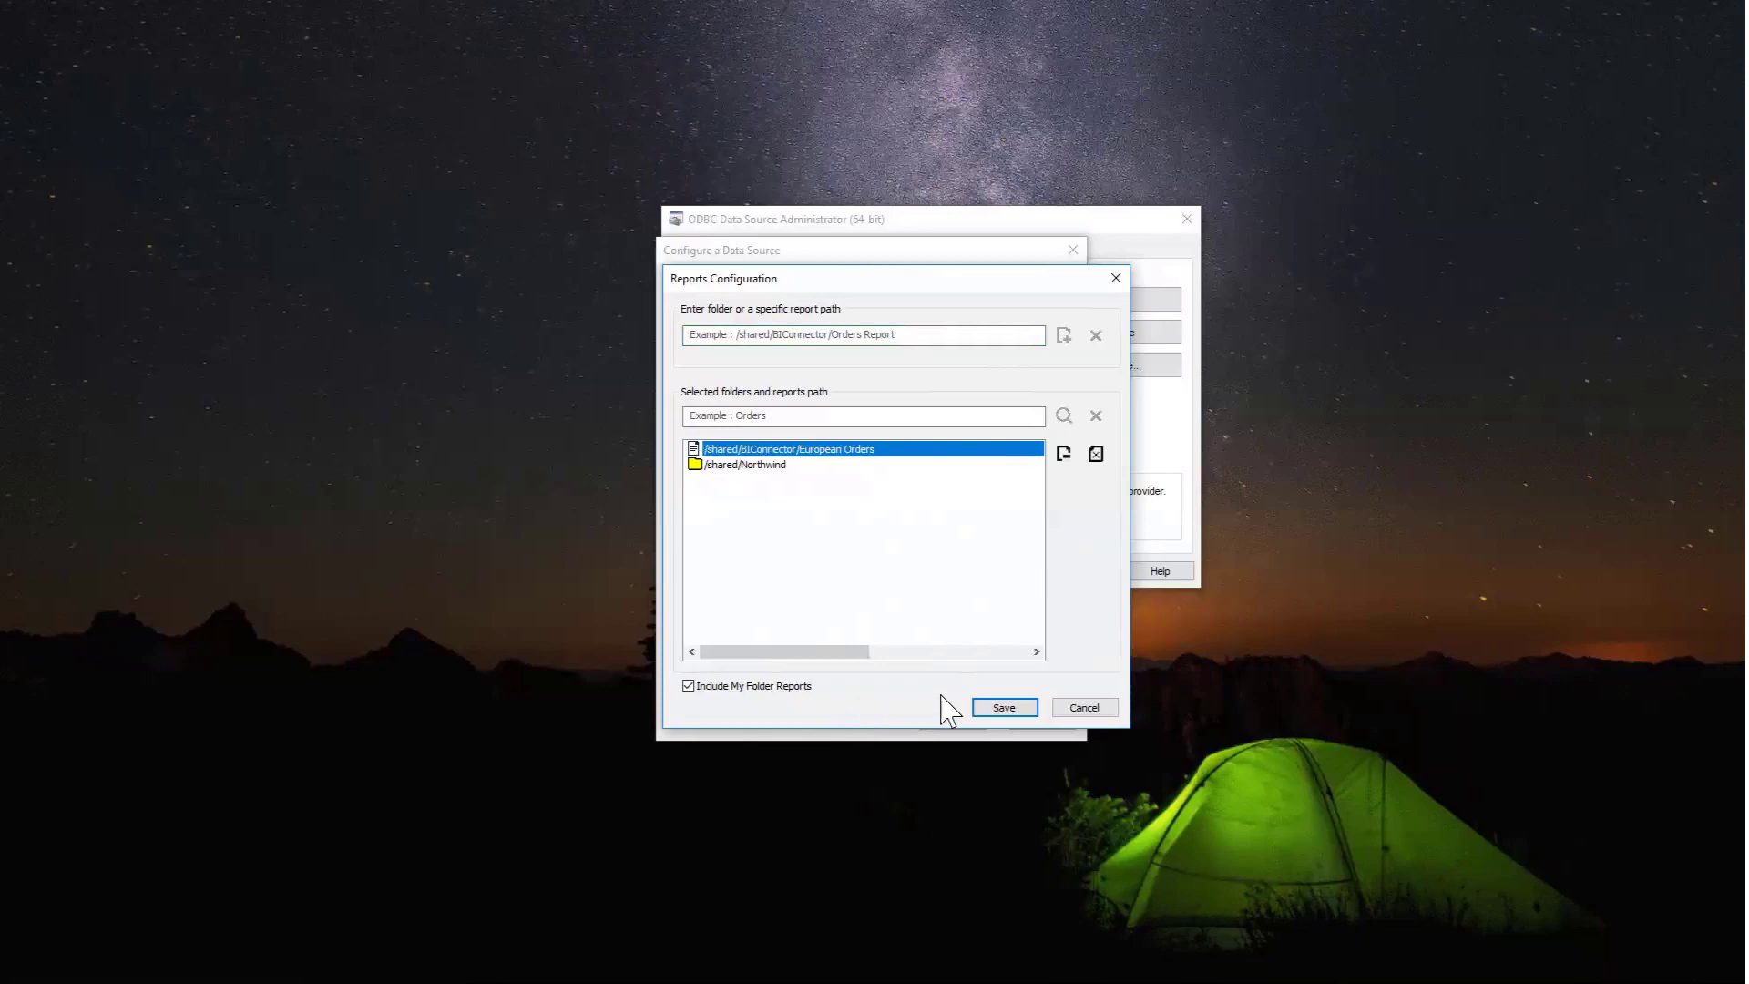
pyautogui.click(999, 711)
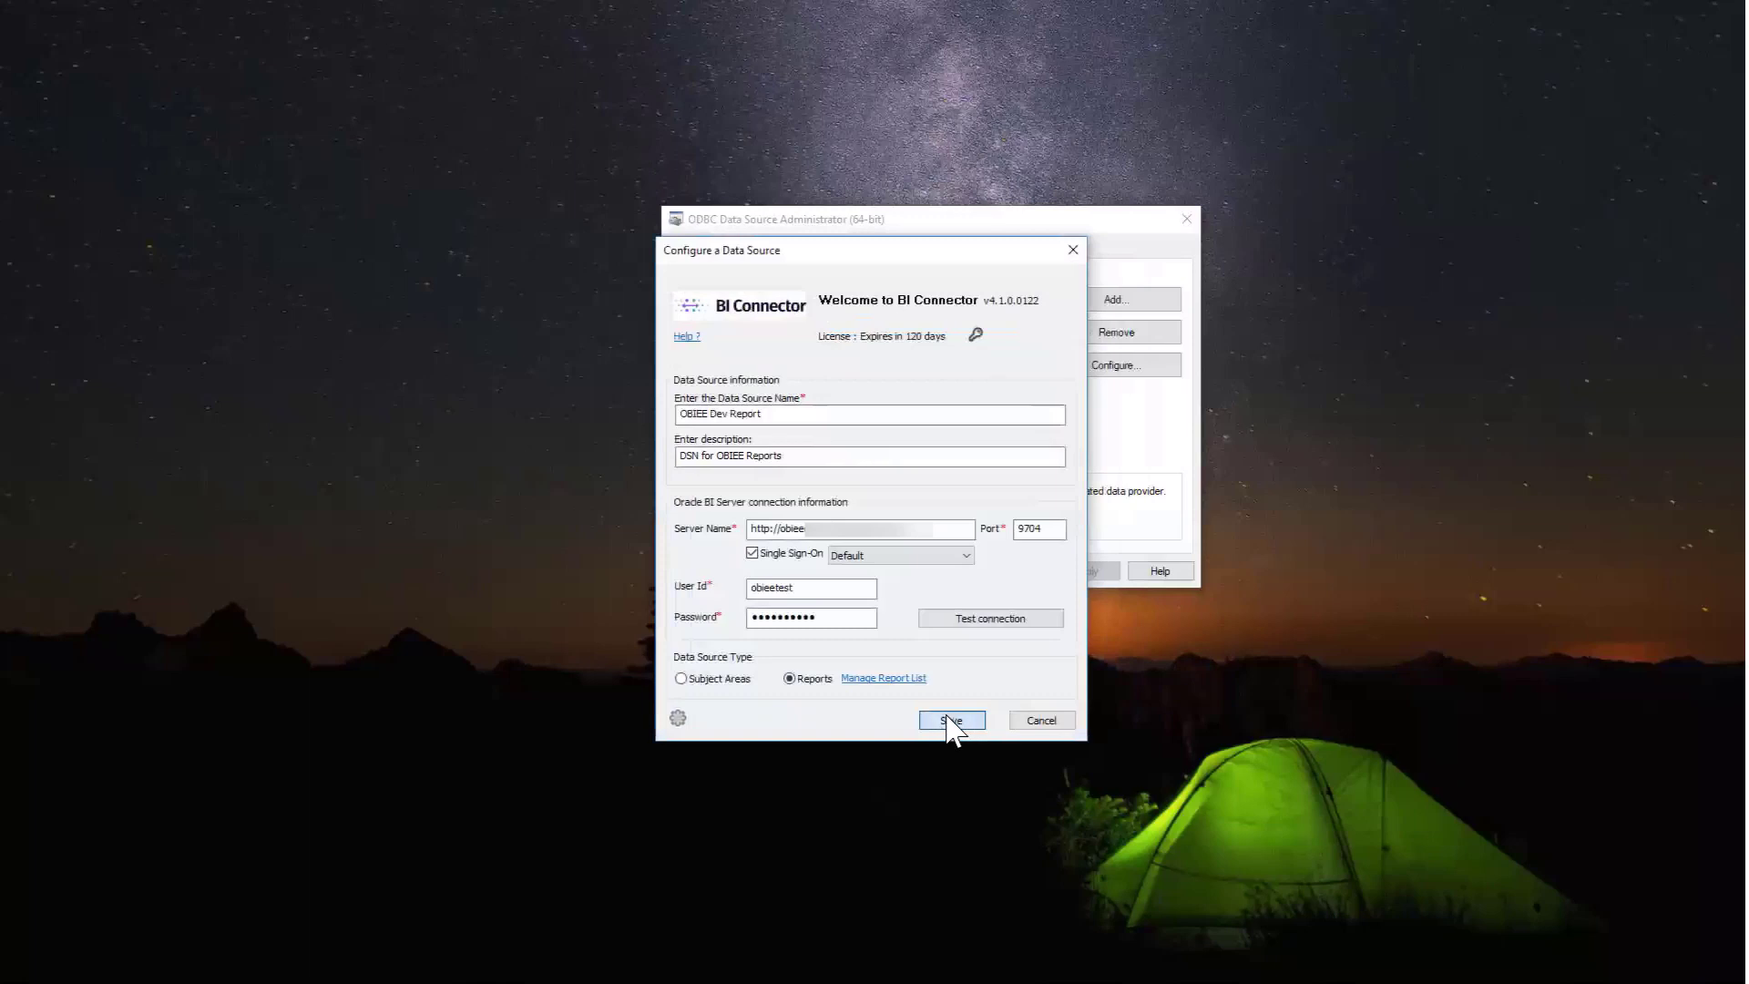
# Step: Save the OBIEE Dev Report source and review the OBIEE Dev Subject Area settings without changes
pyautogui.click(947, 721)
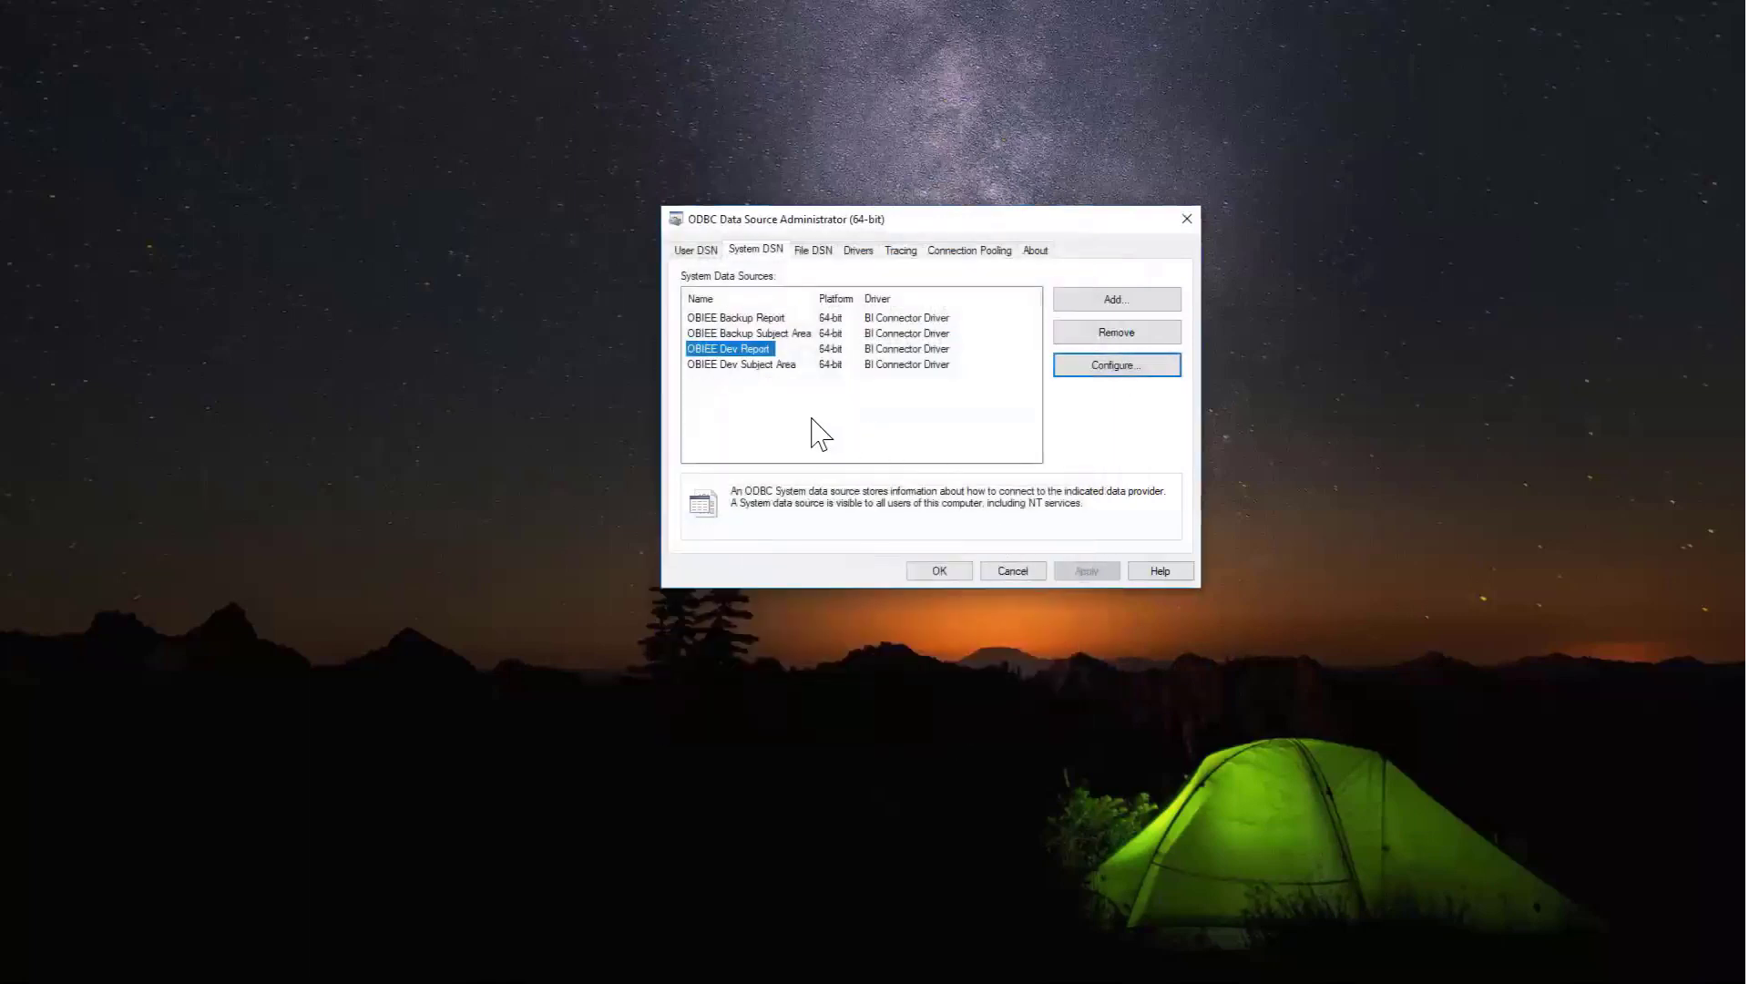
pyautogui.click(761, 367)
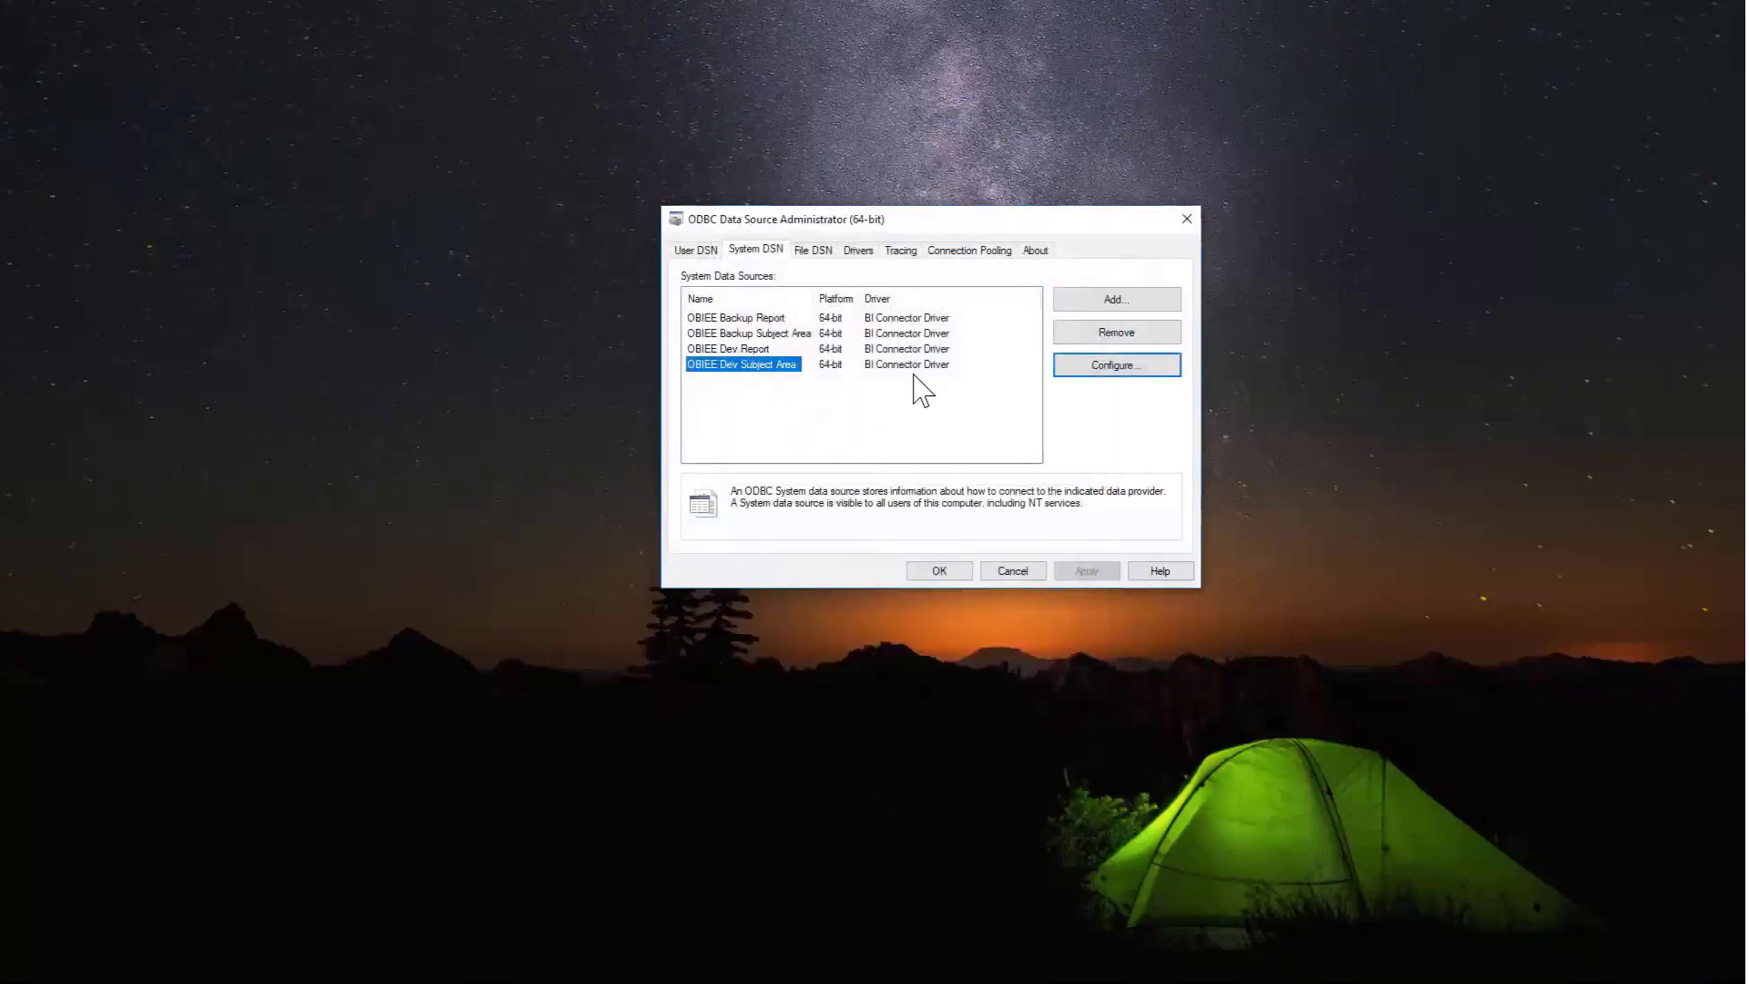
pyautogui.click(1126, 368)
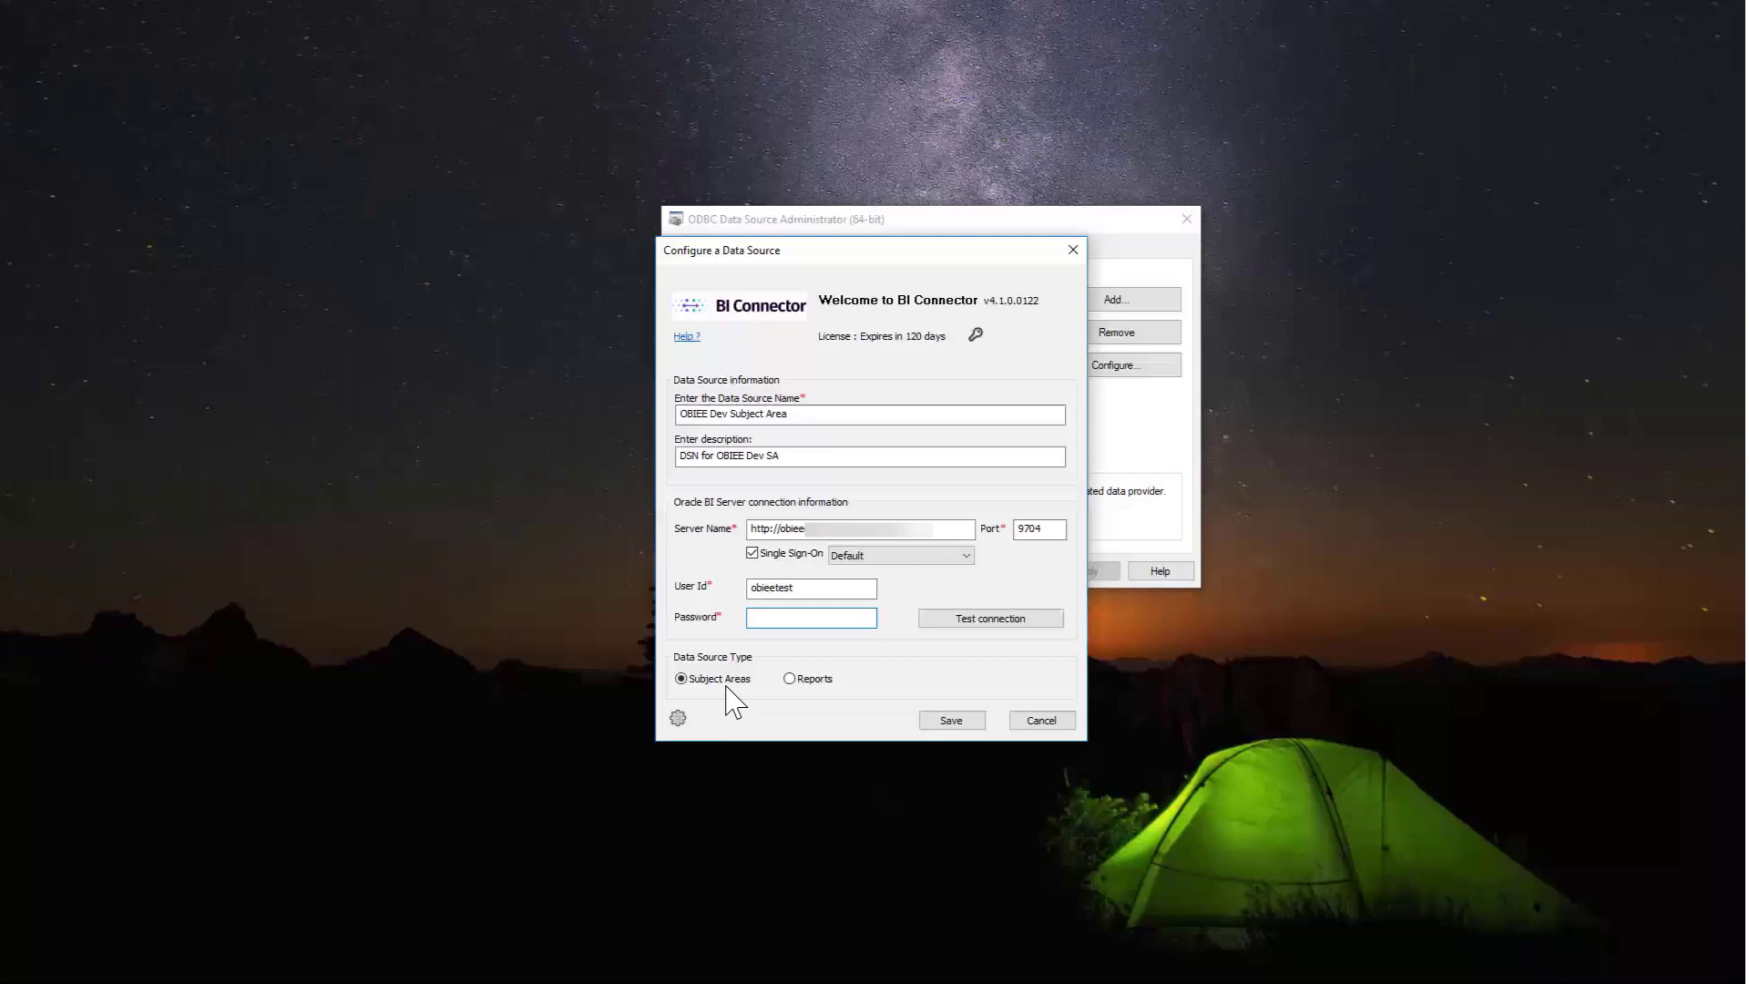
pyautogui.click(1043, 721)
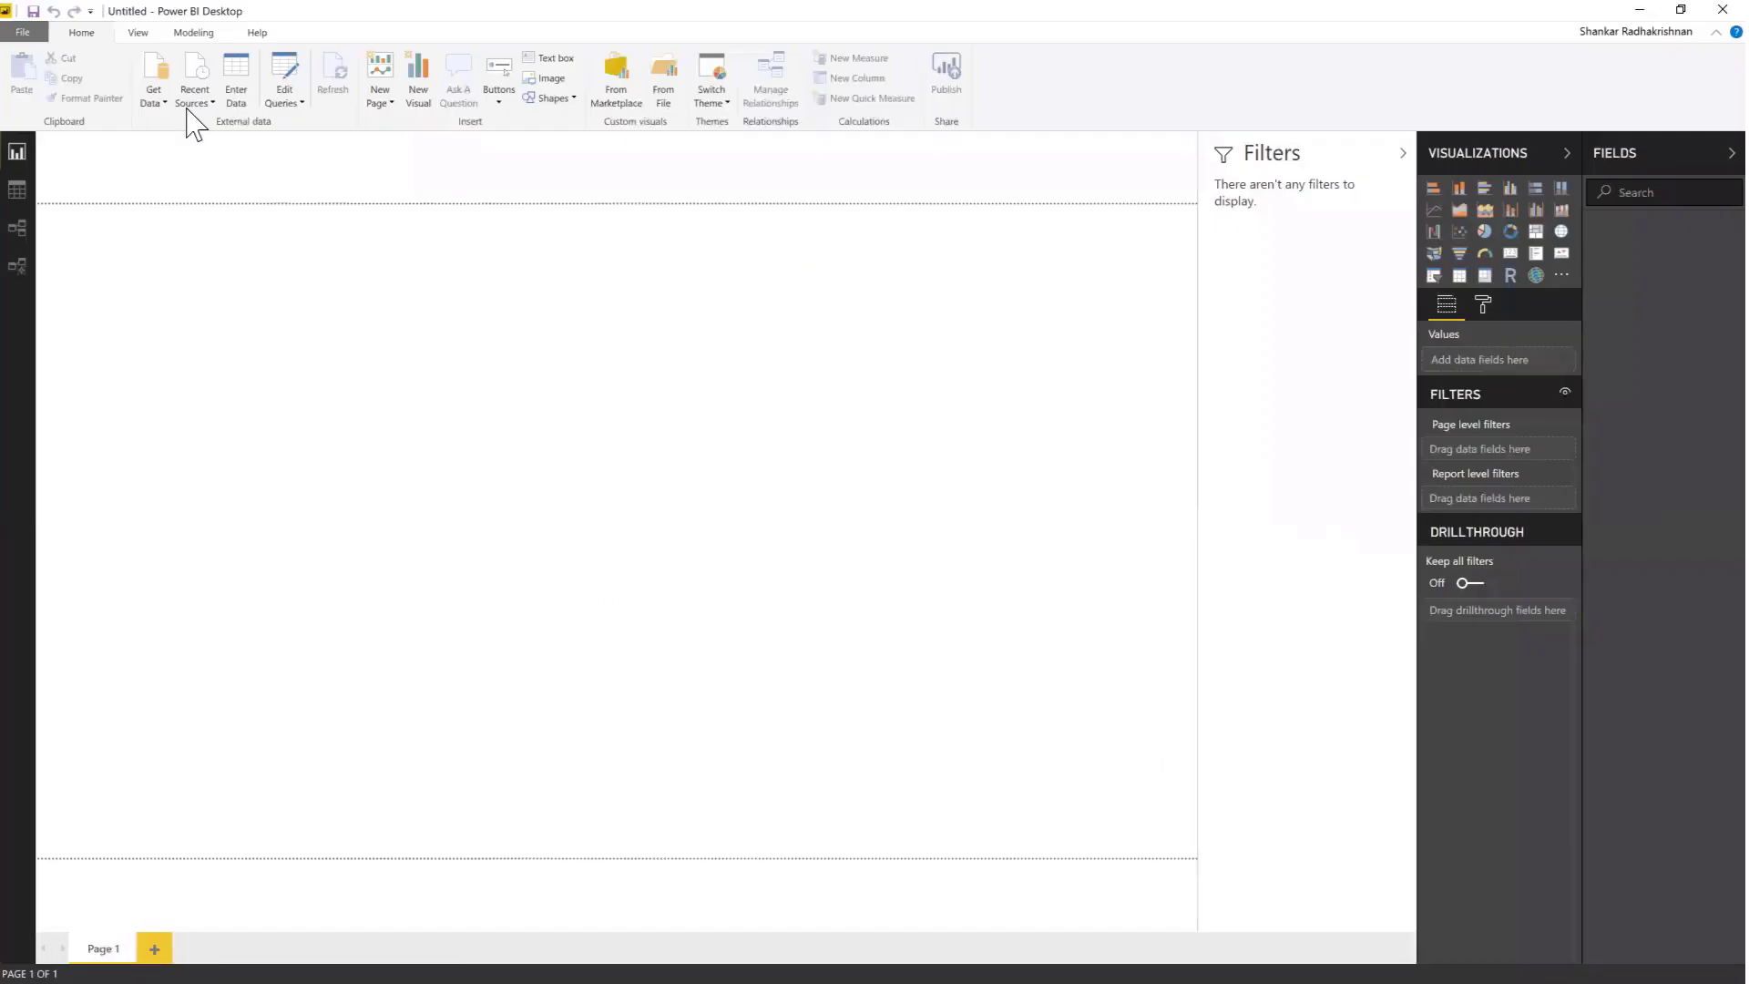
# Step: Connect via BI Connector to DSN 'OBIEE Dev Report' in DirectQuery mode
pyautogui.click(151, 57)
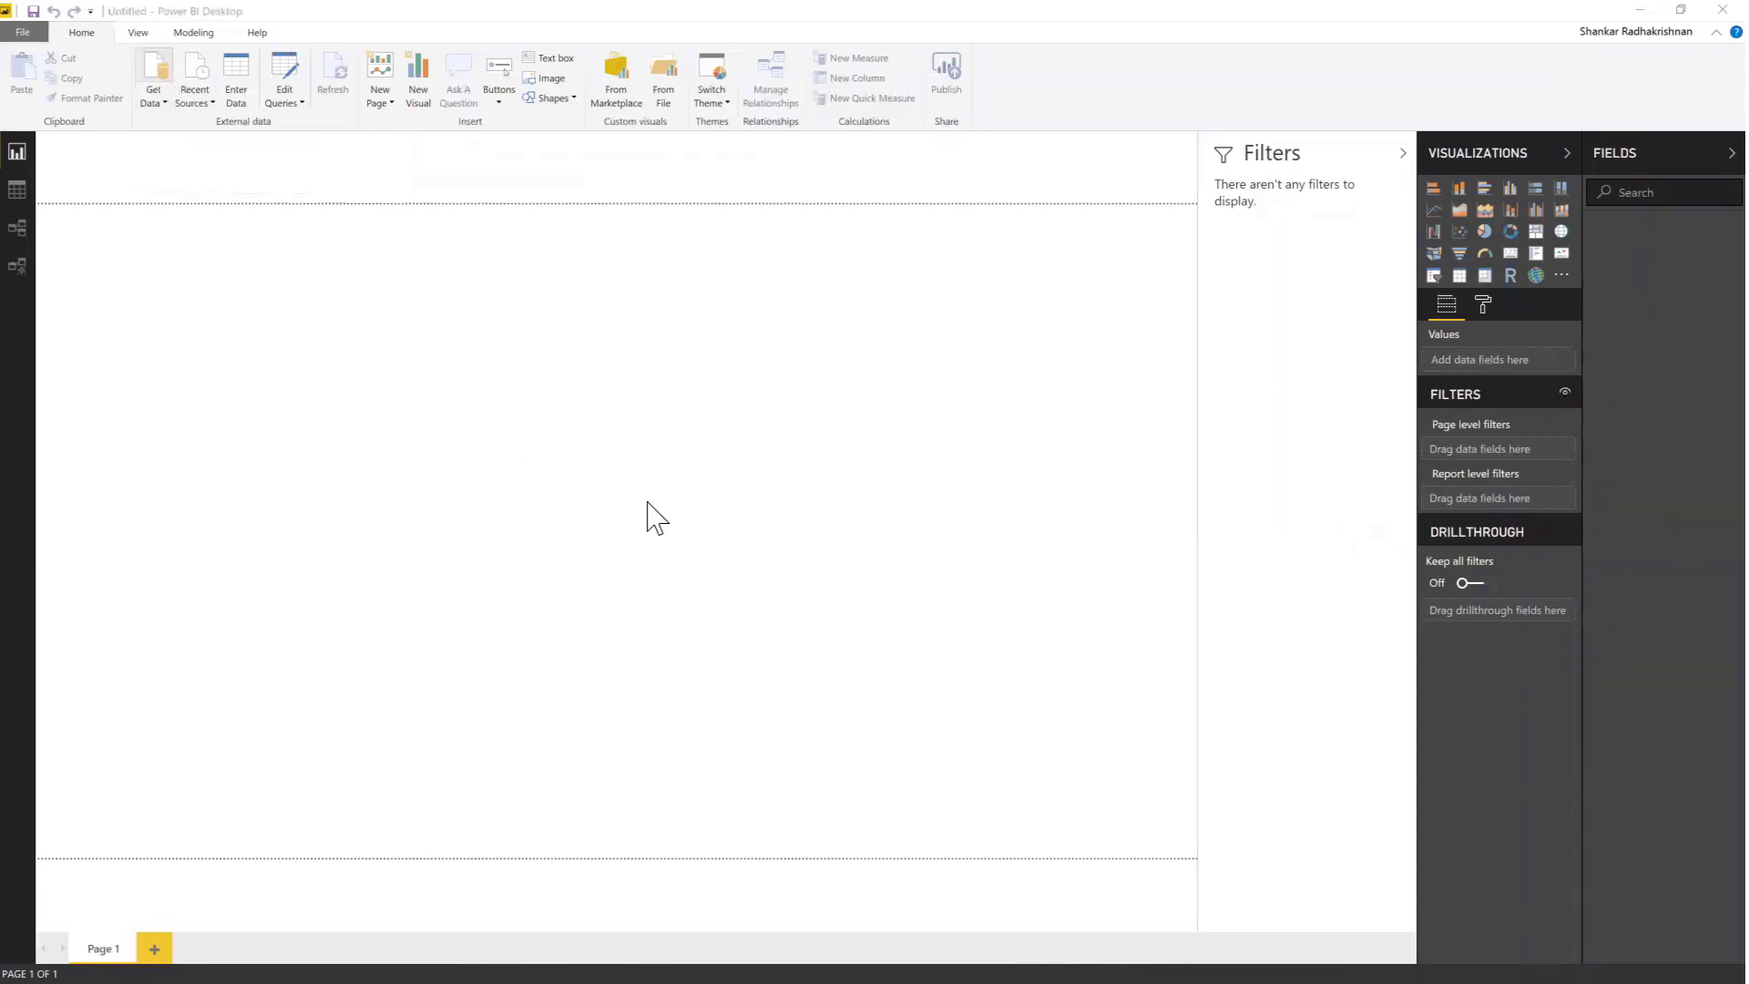
pyautogui.write('B')
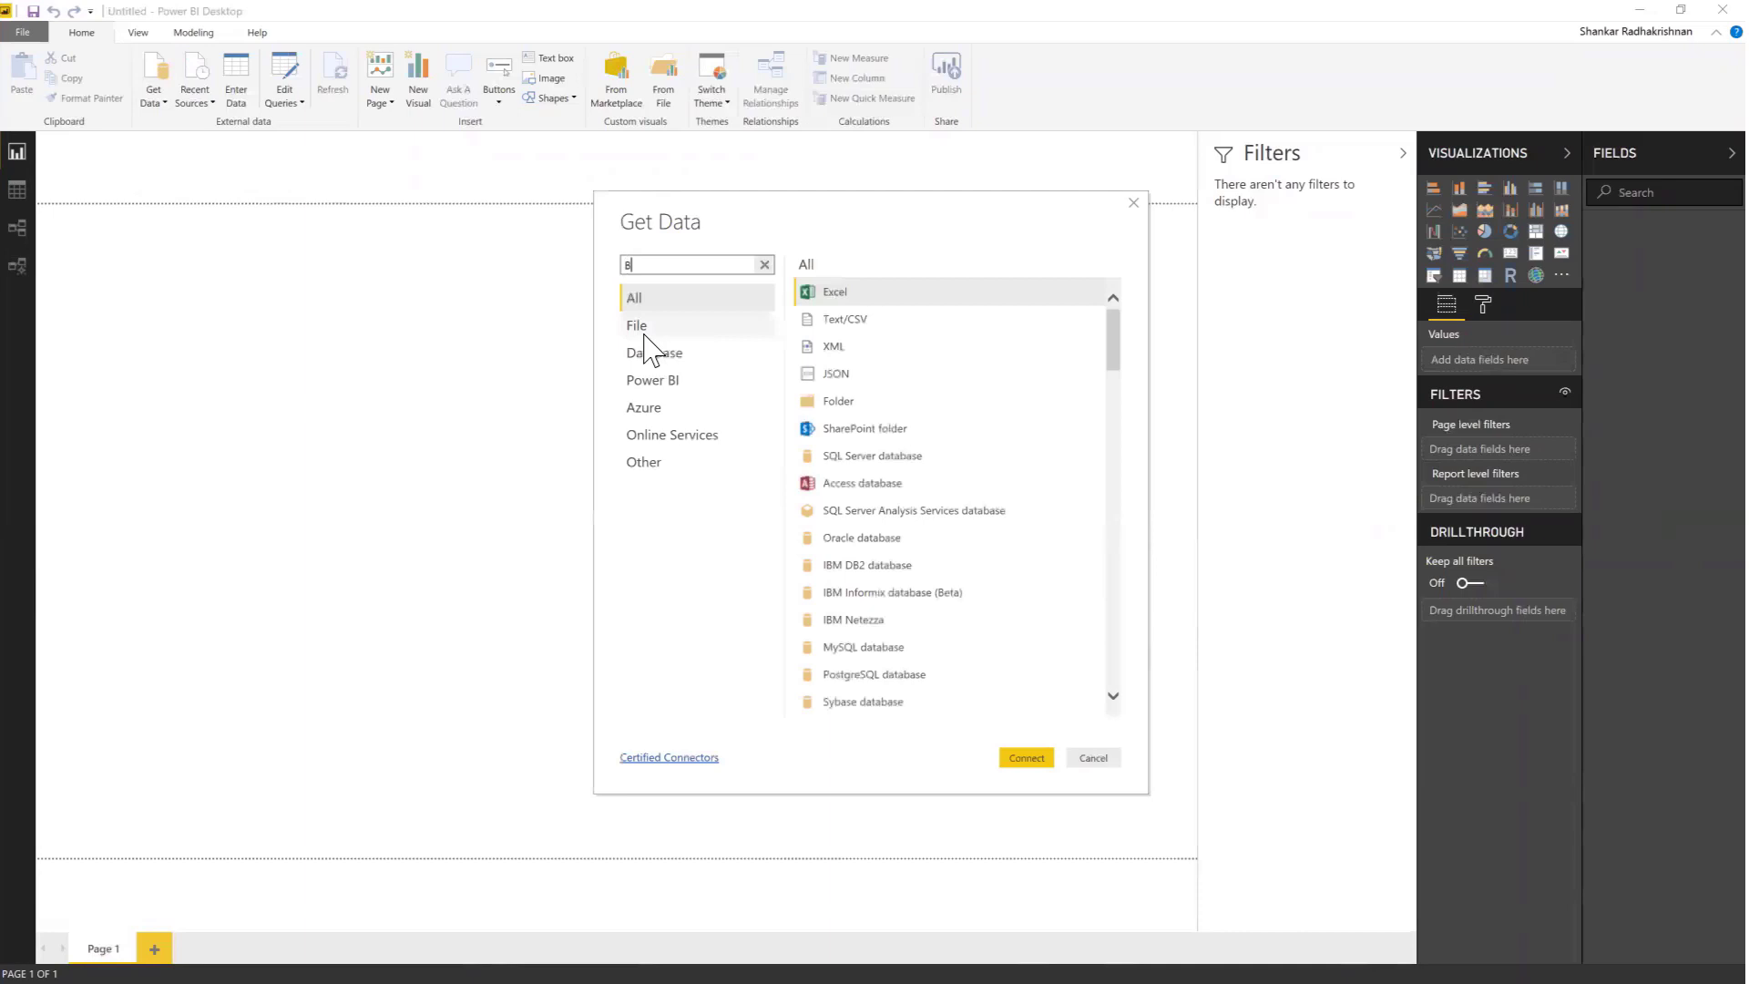
pyautogui.write('I')
pyautogui.click(873, 373)
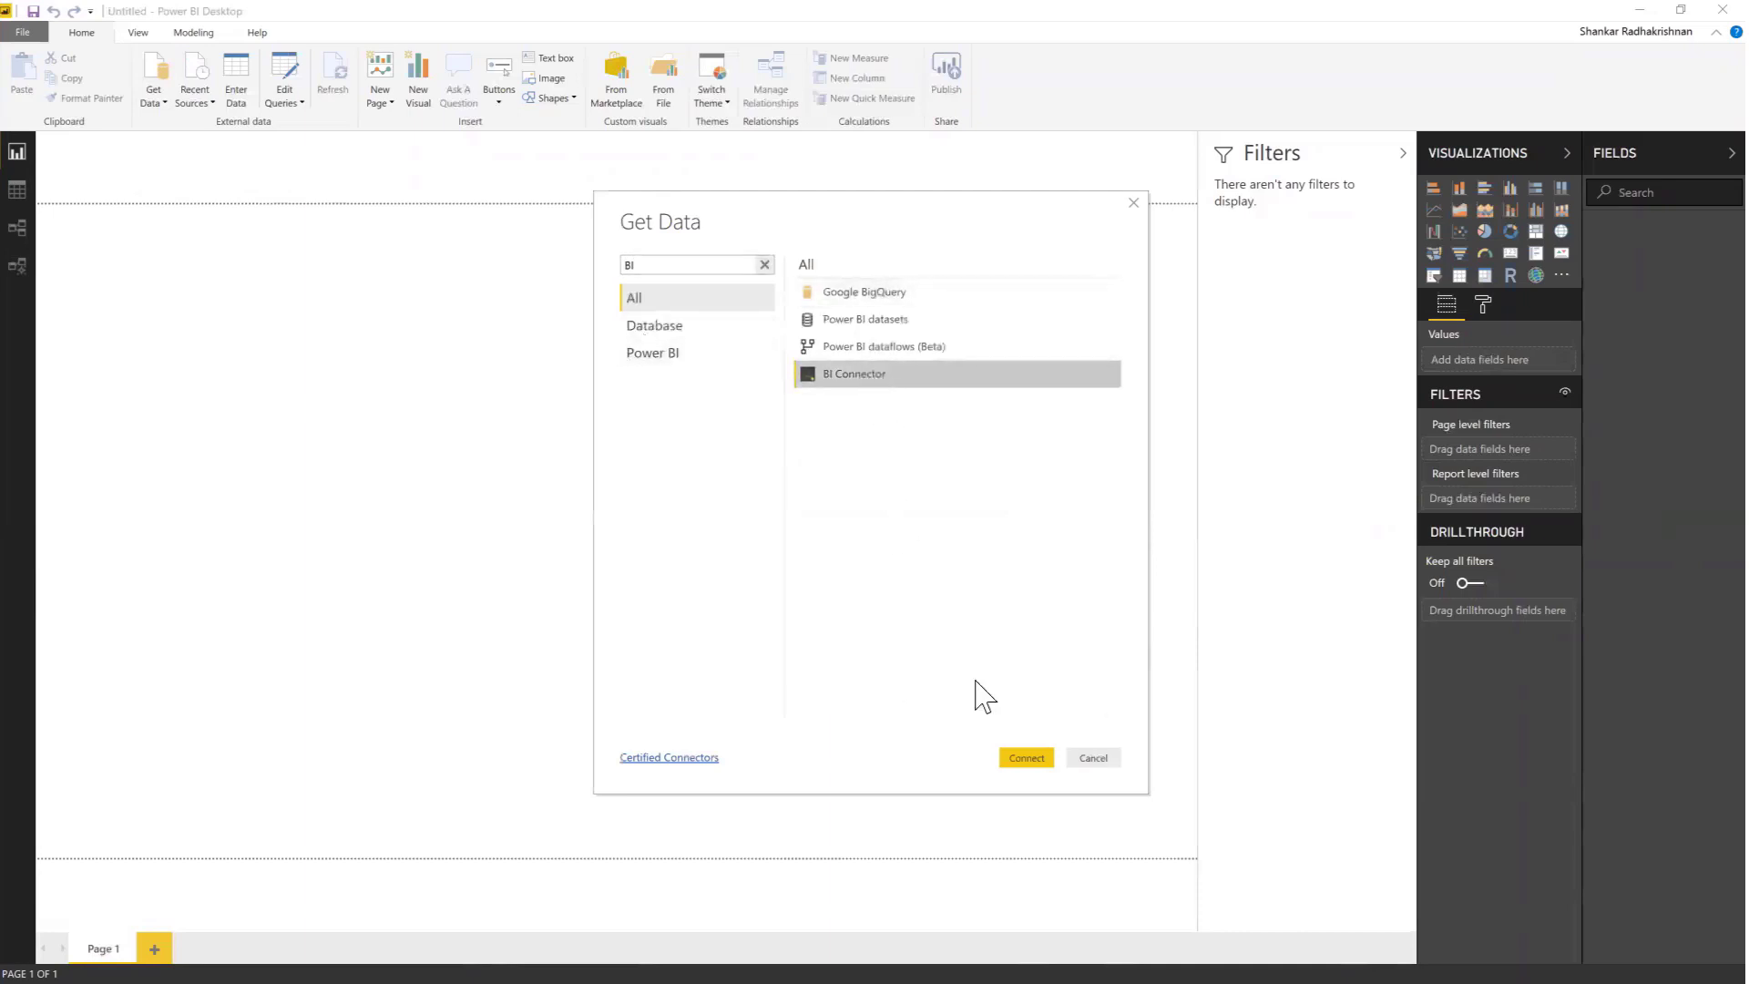
pyautogui.click(1023, 760)
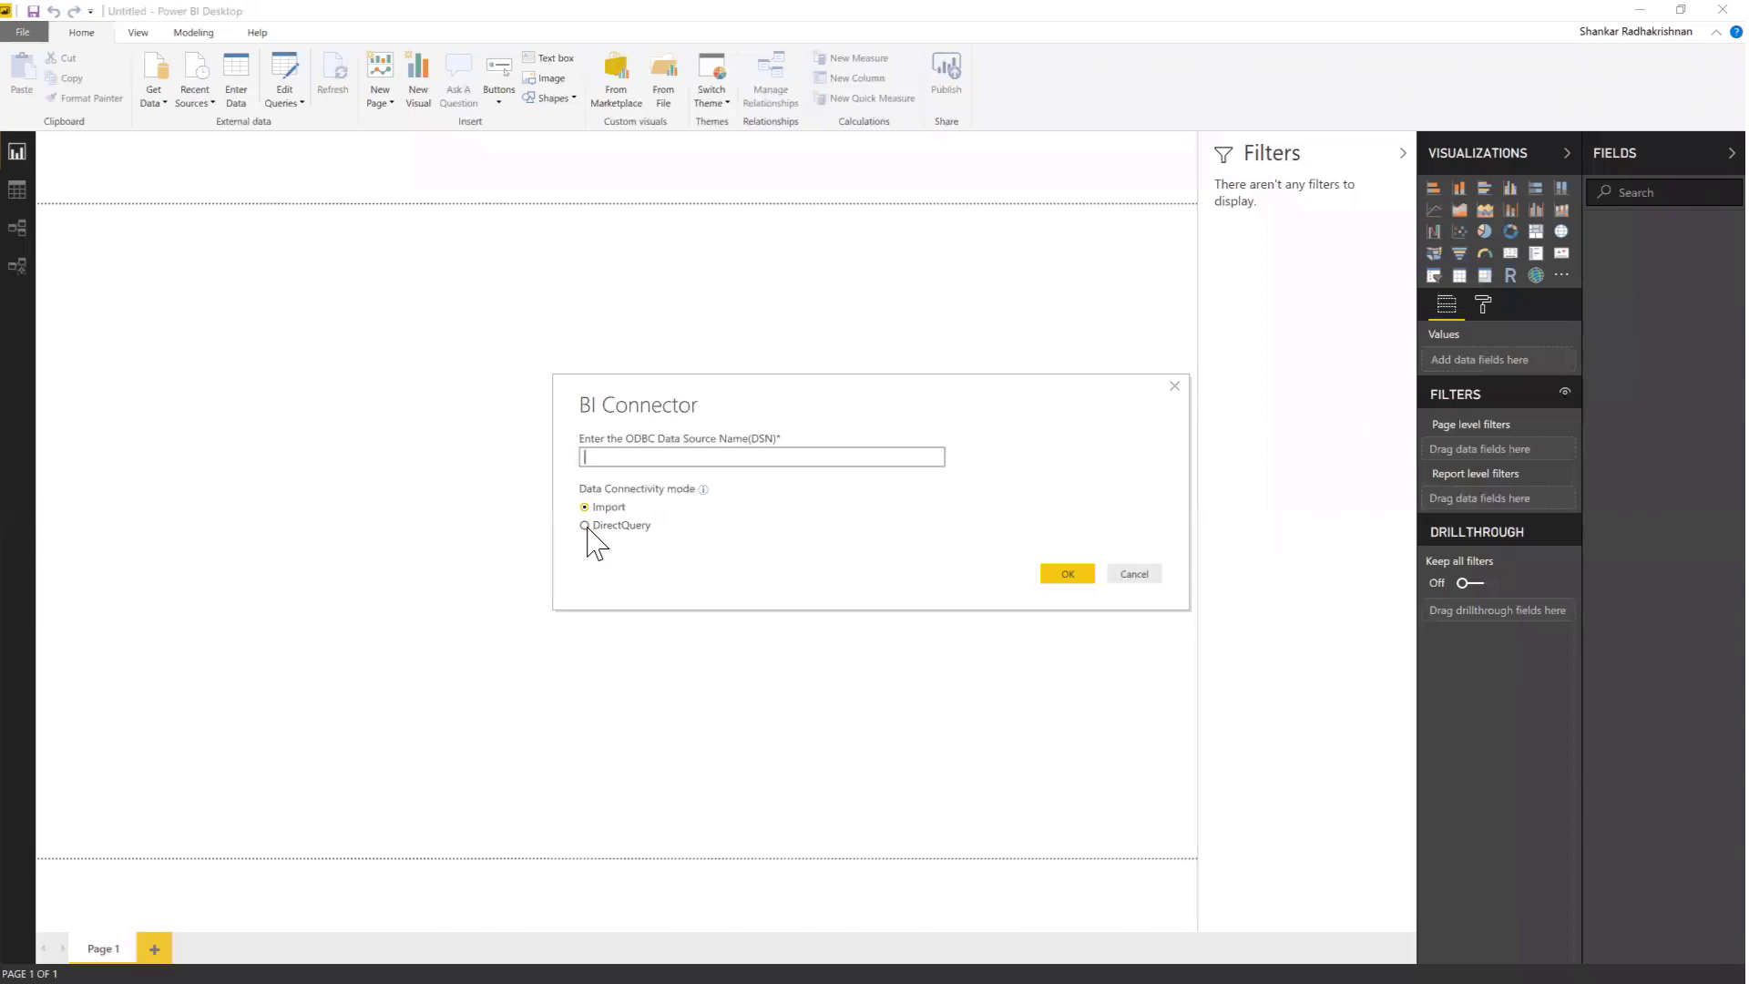
pyautogui.click(586, 525)
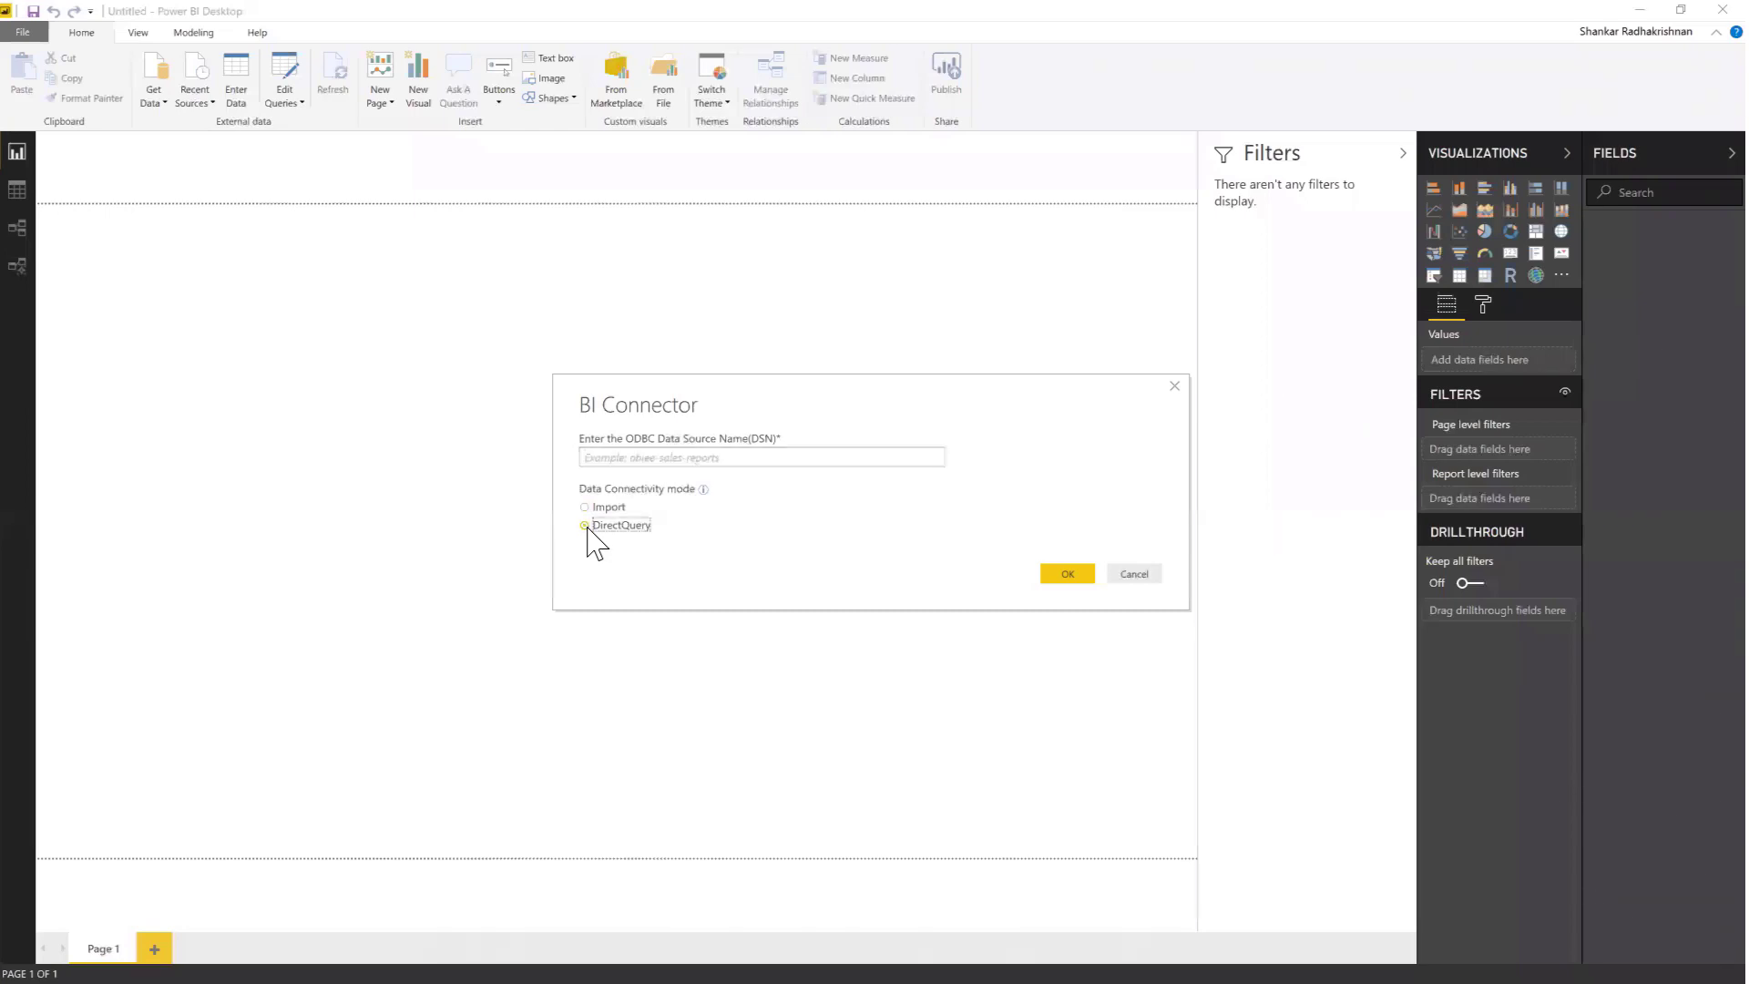
pyautogui.click(651, 461)
pyautogui.write('OBIEE Dev Report')
pyautogui.click(1067, 574)
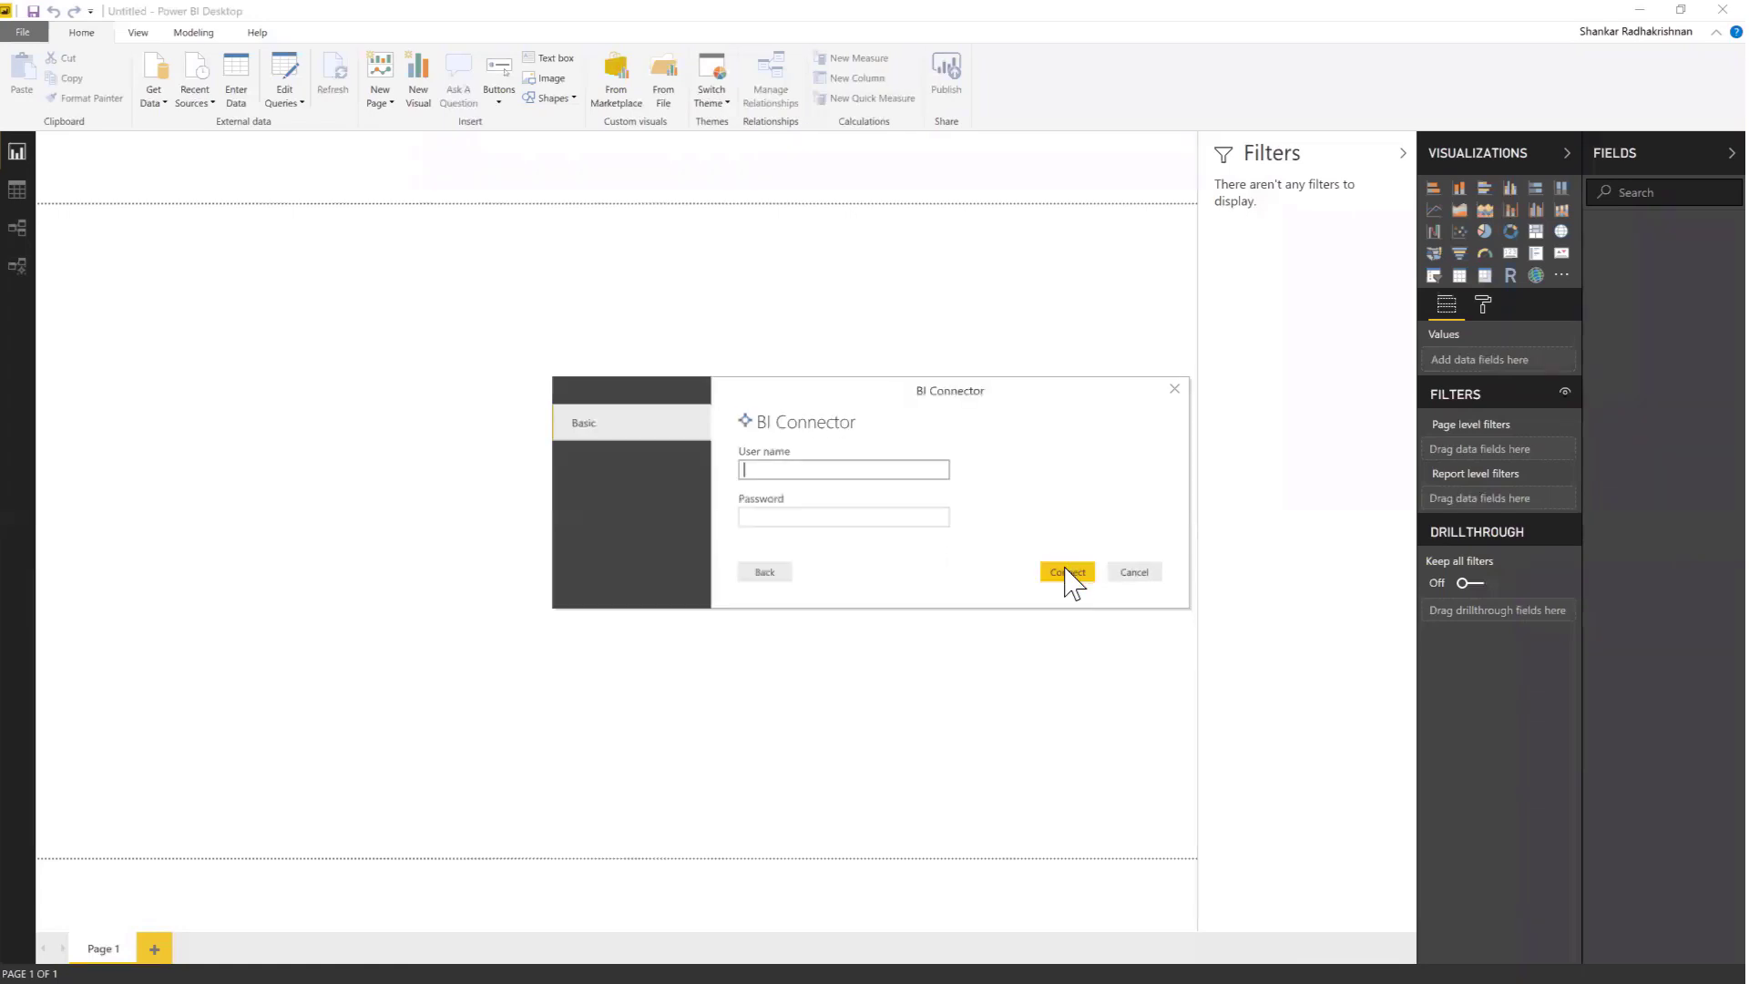
# Step: Sign in to the OBIEE data source with the account username and password
pyautogui.write('obieetest')
pyautogui.press('Tab')
pyautogui.write('•••••••••')
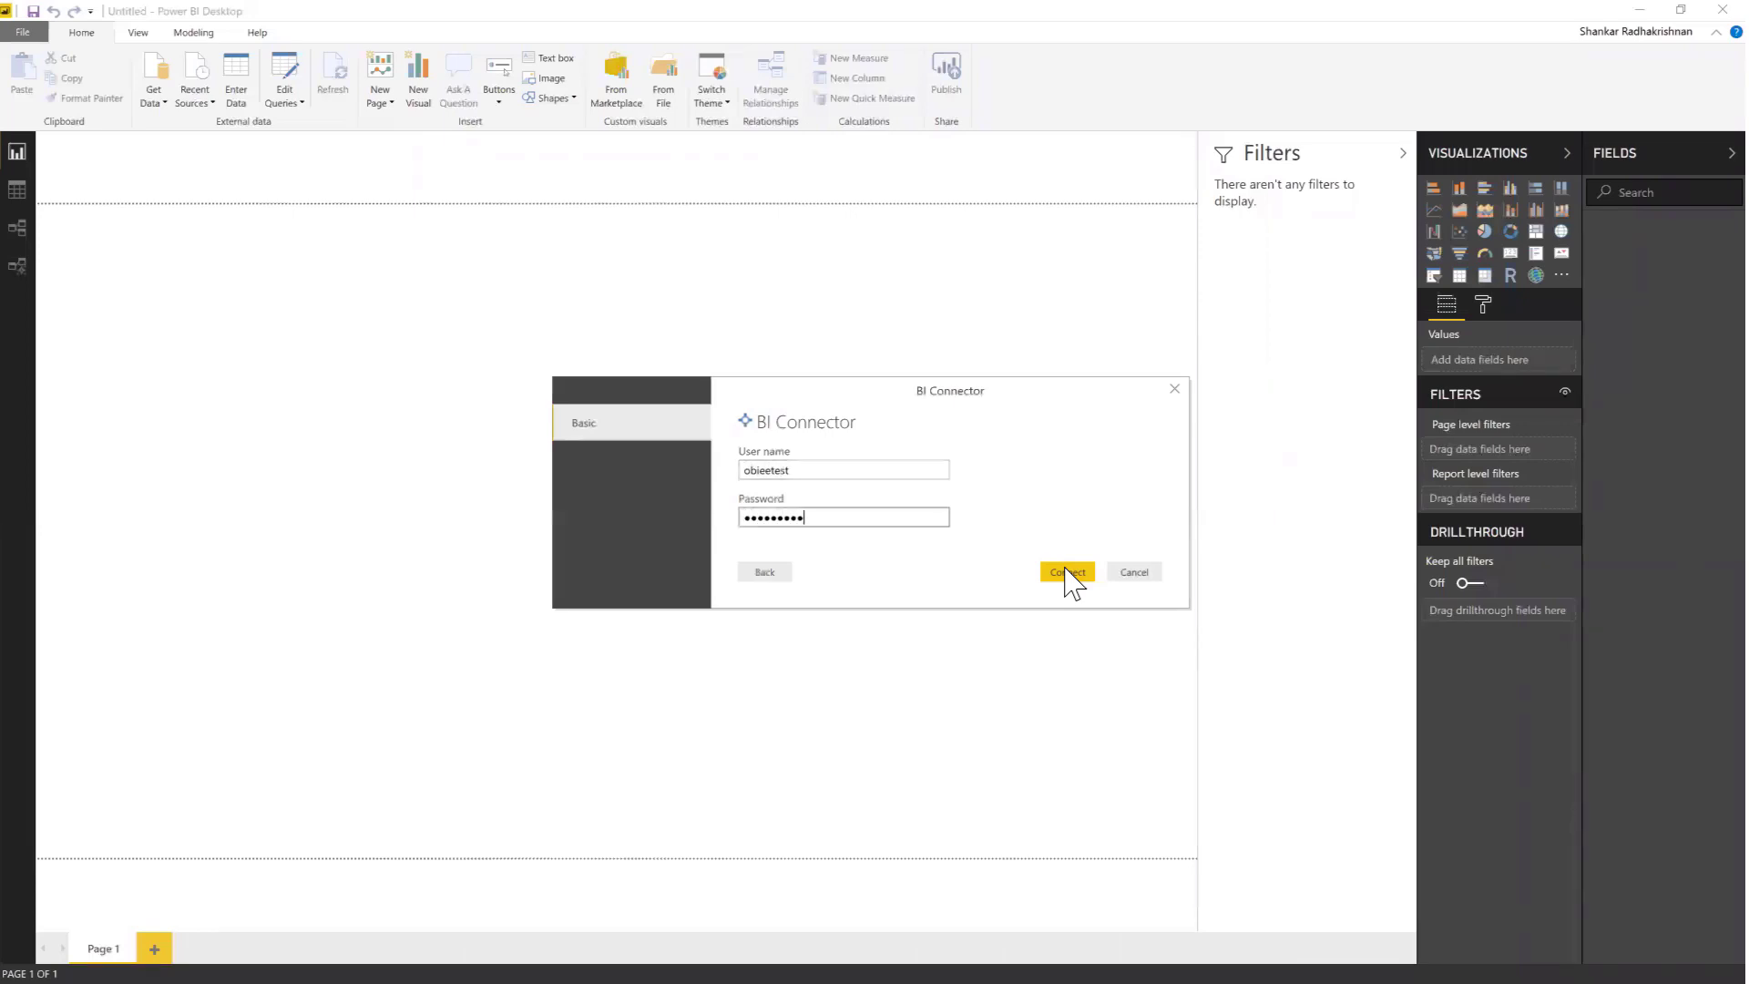
pyautogui.click(1063, 571)
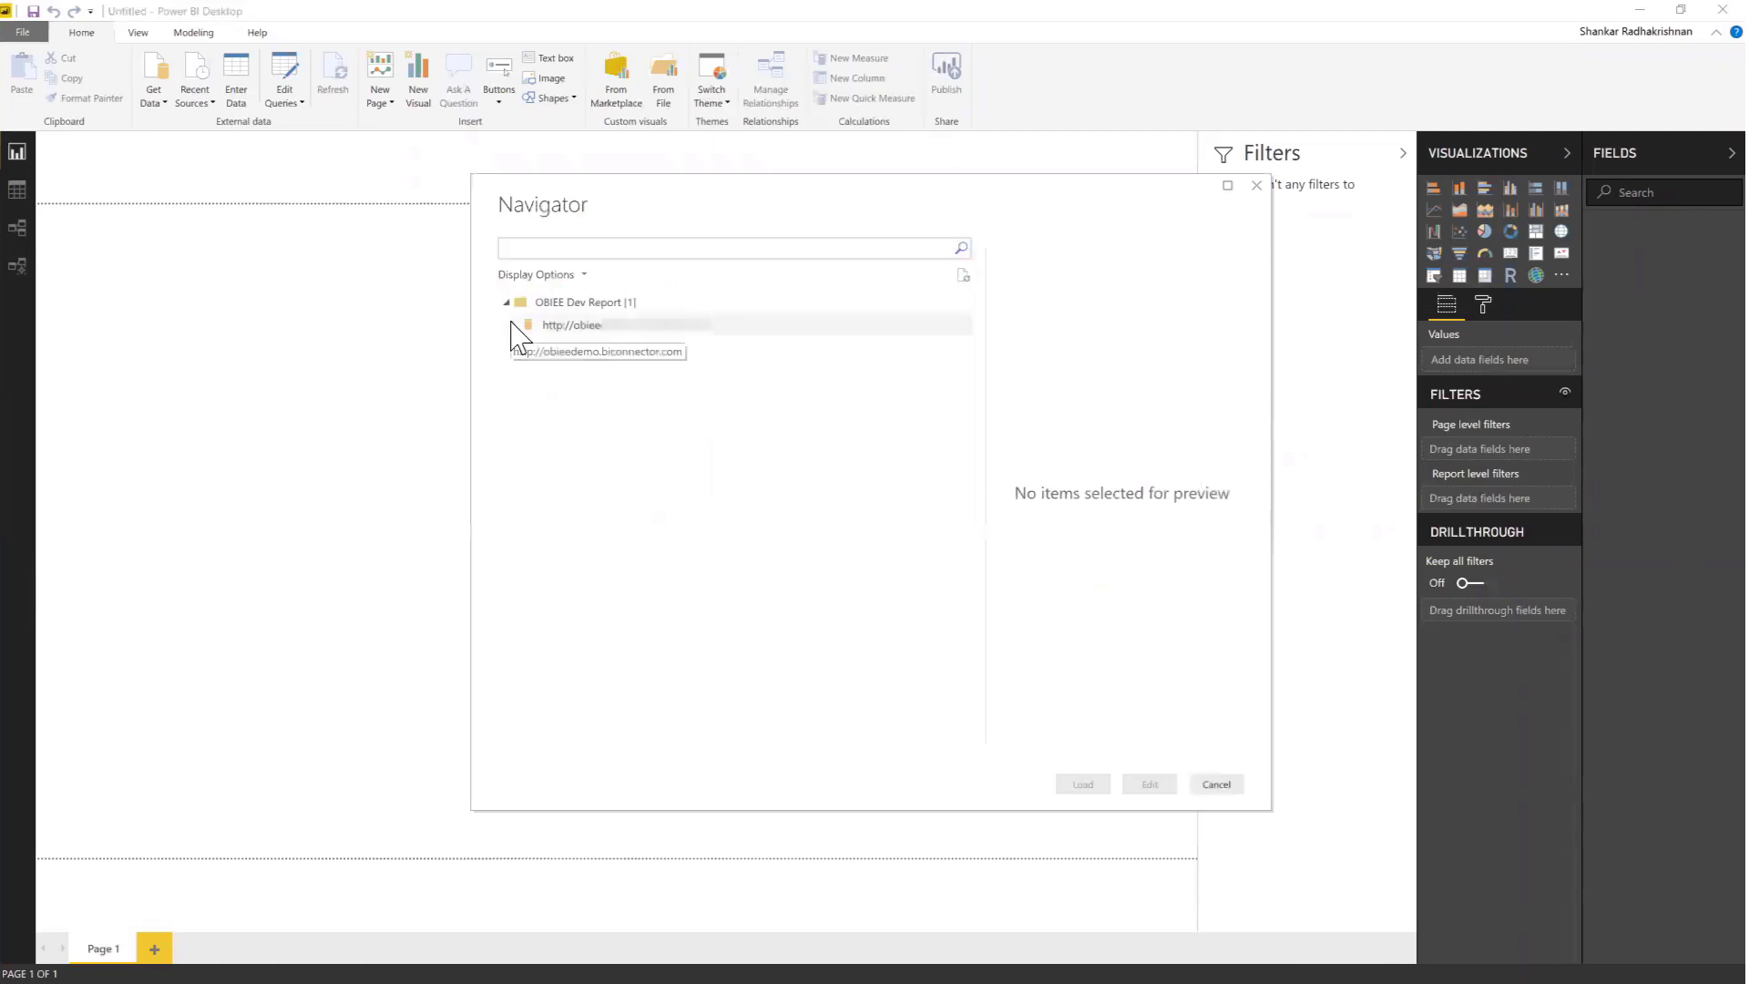
# Step: Check the European Orders table under the European Orders report folder and load it
pyautogui.click(512, 324)
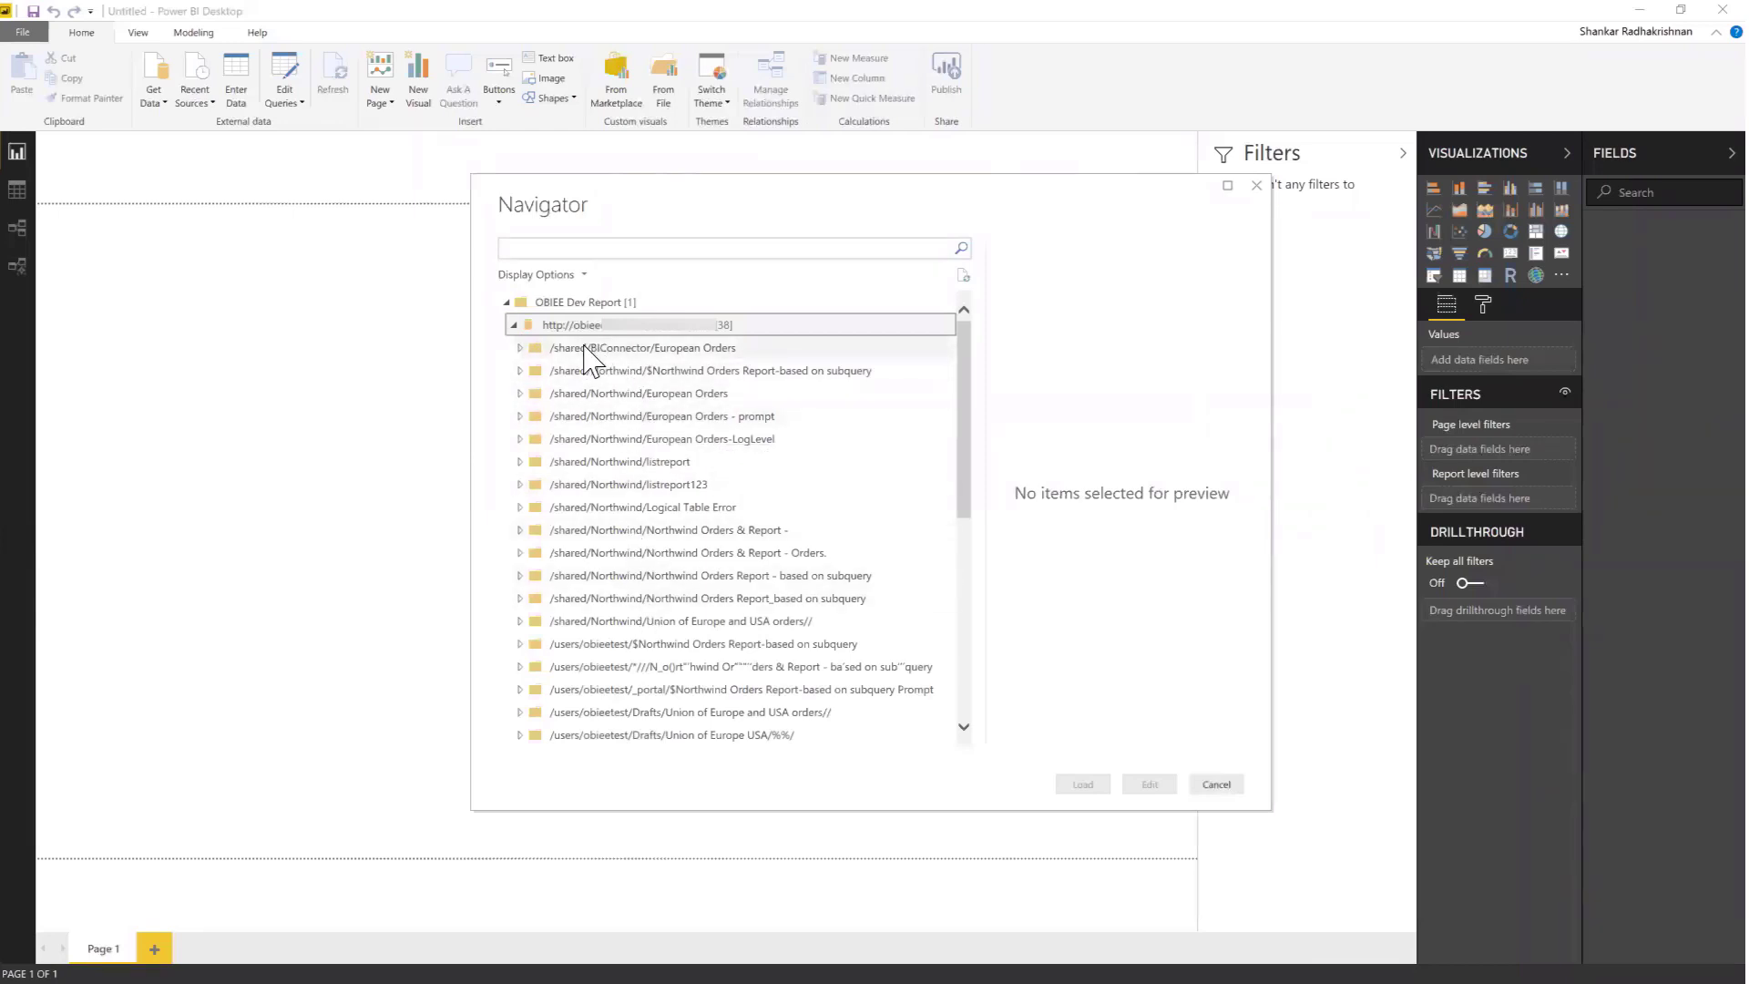
pyautogui.click(521, 348)
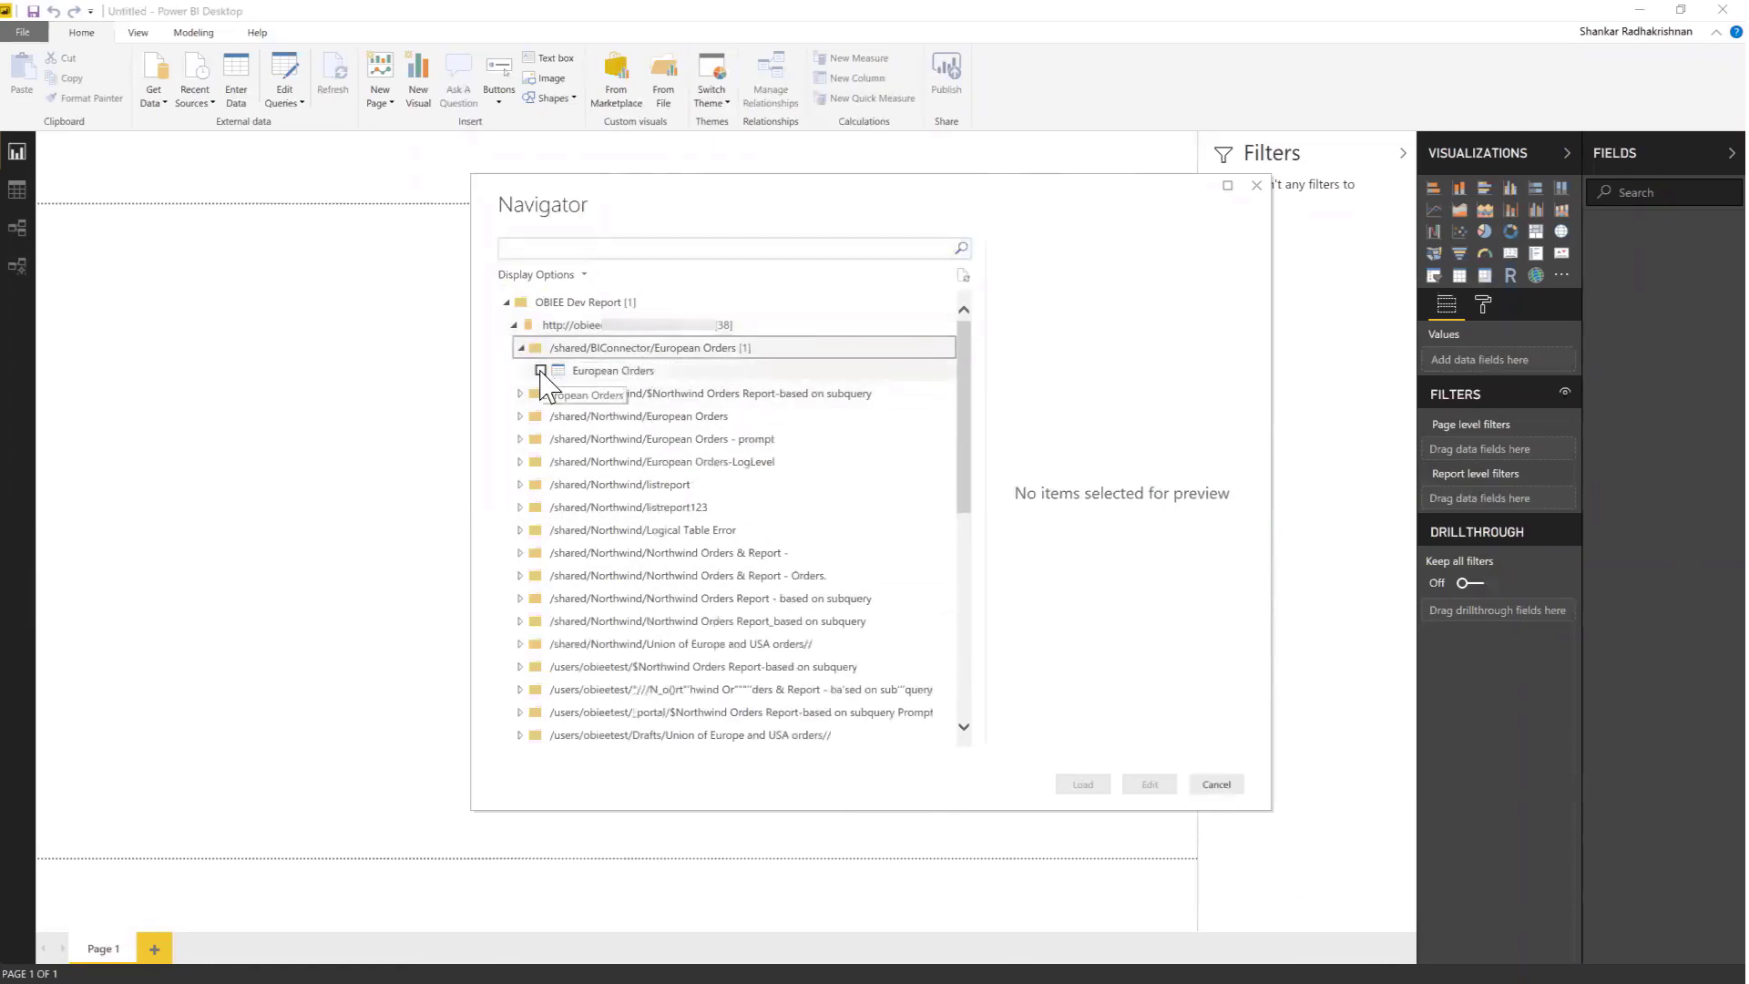
pyautogui.click(541, 371)
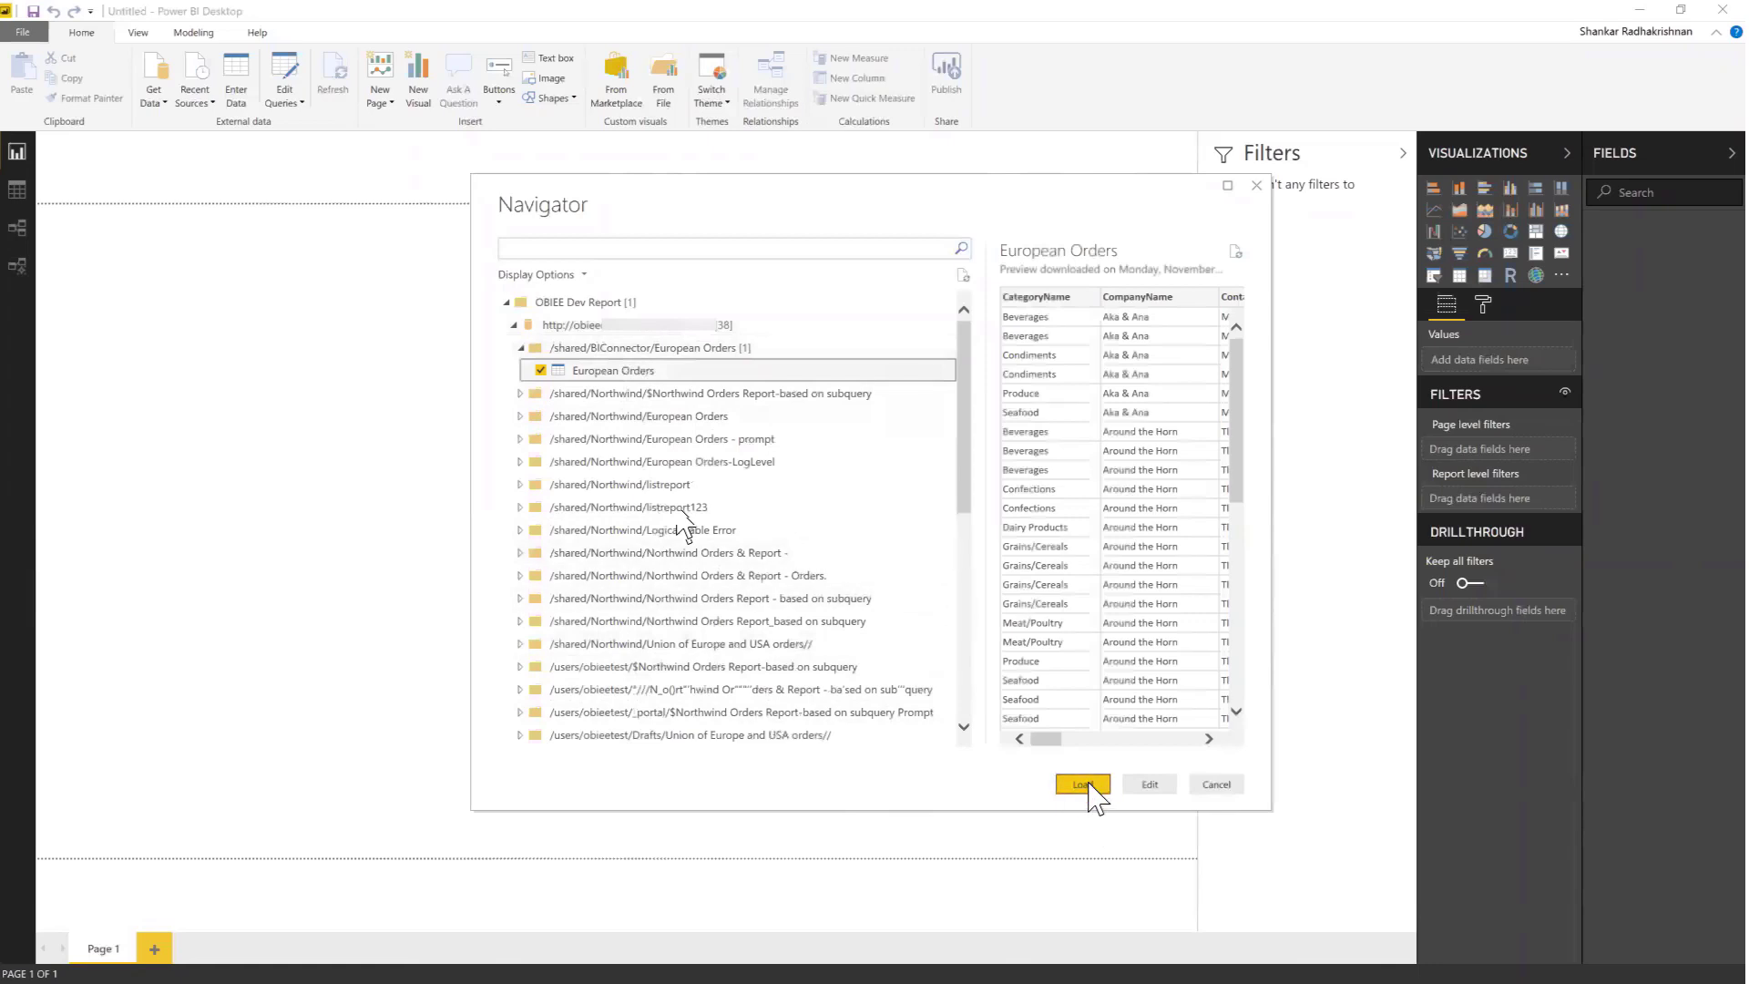
pyautogui.click(1083, 784)
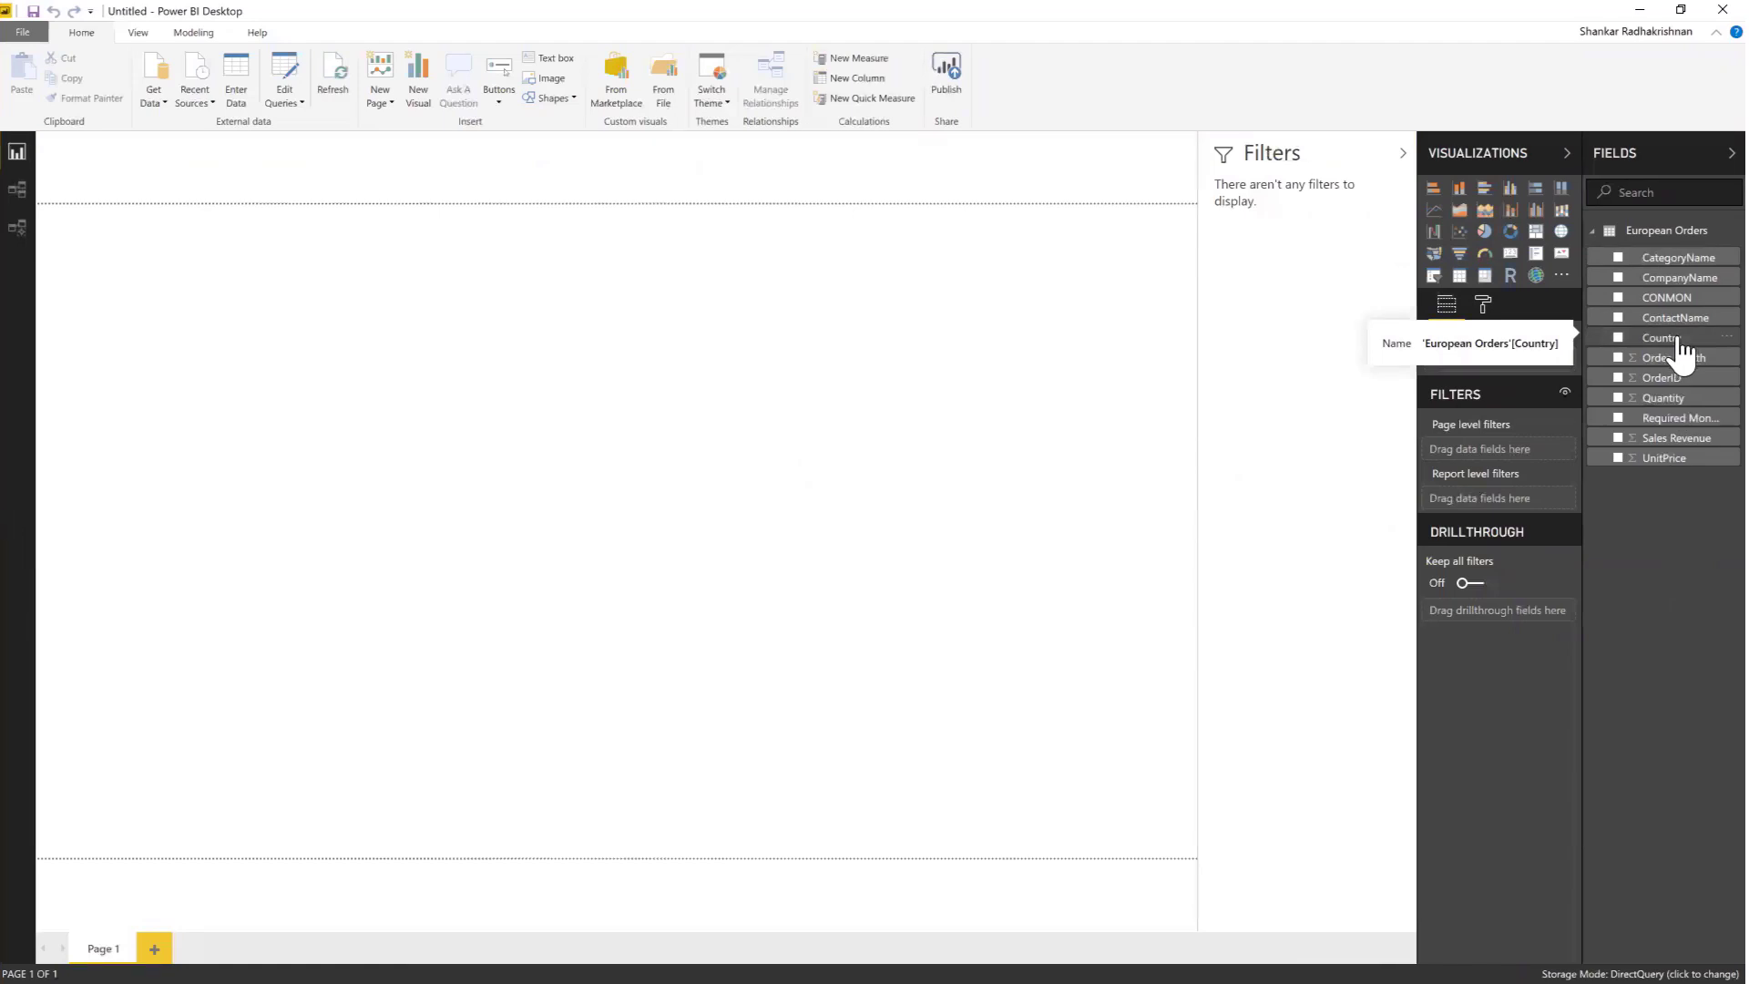
# Step: Add a Country page filter for Austria, Denmark, France, Germany and Ireland, and start a CategoryName visual
pyautogui.moveTo(1681, 350); pyautogui.dragTo(1530, 464)
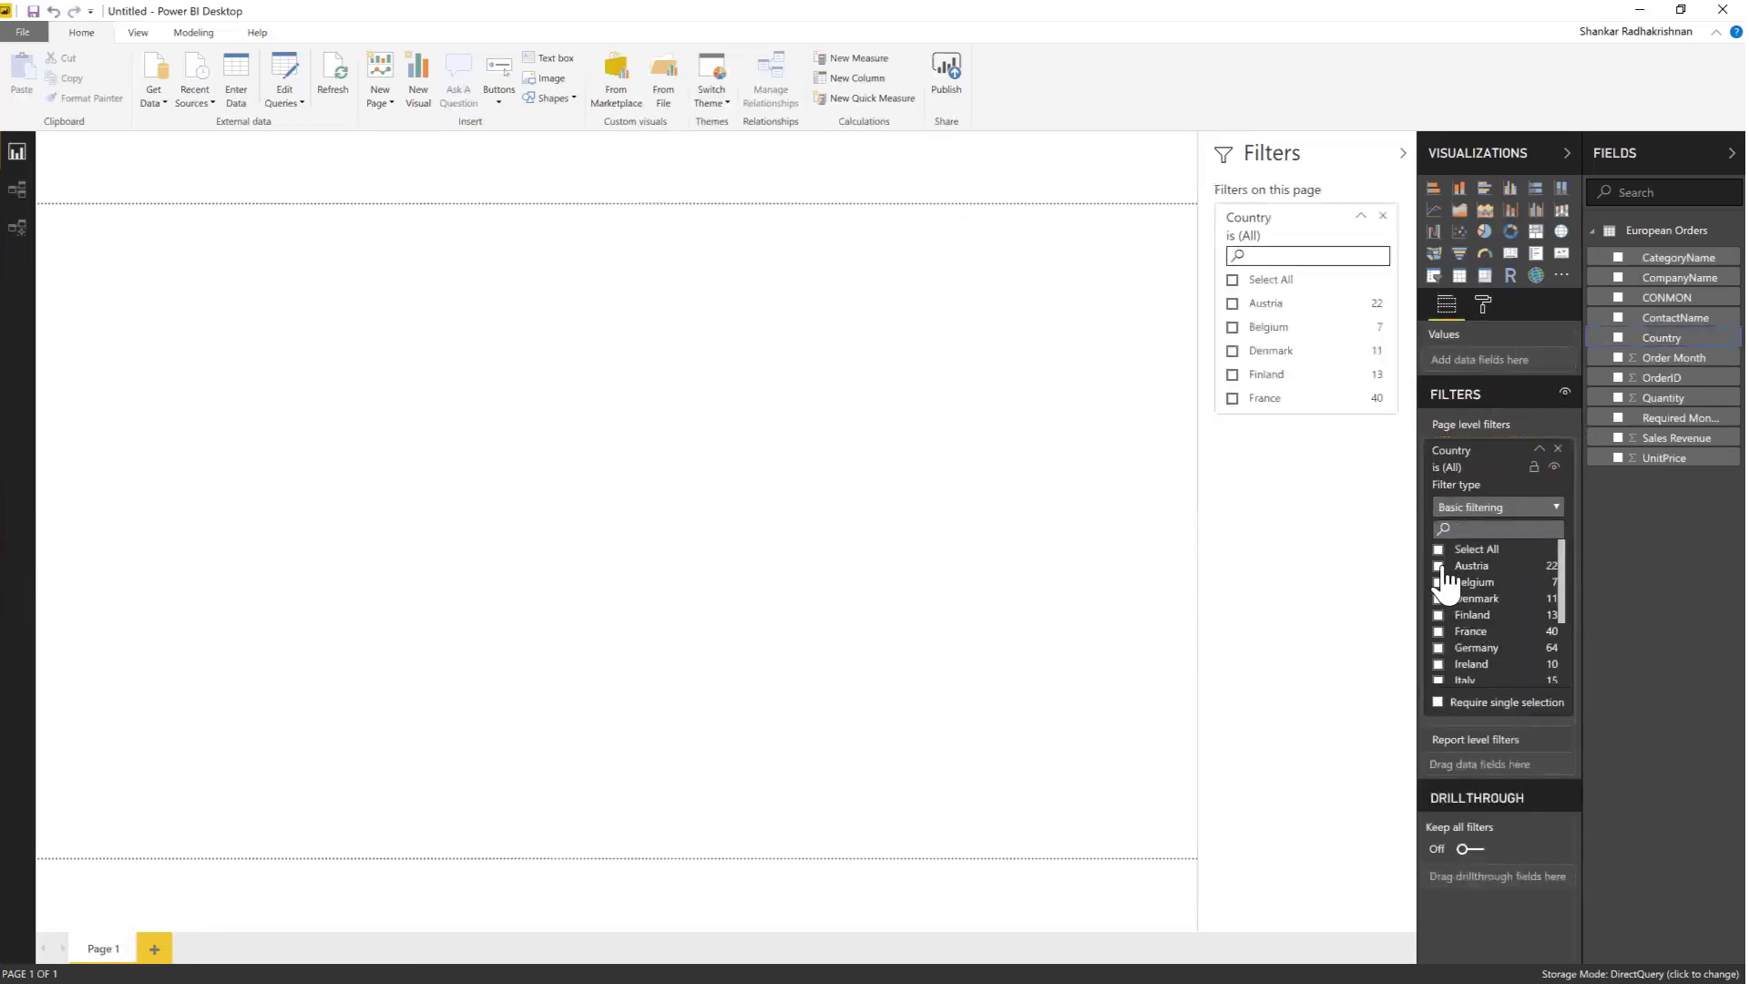
pyautogui.click(1438, 566)
pyautogui.click(1438, 599)
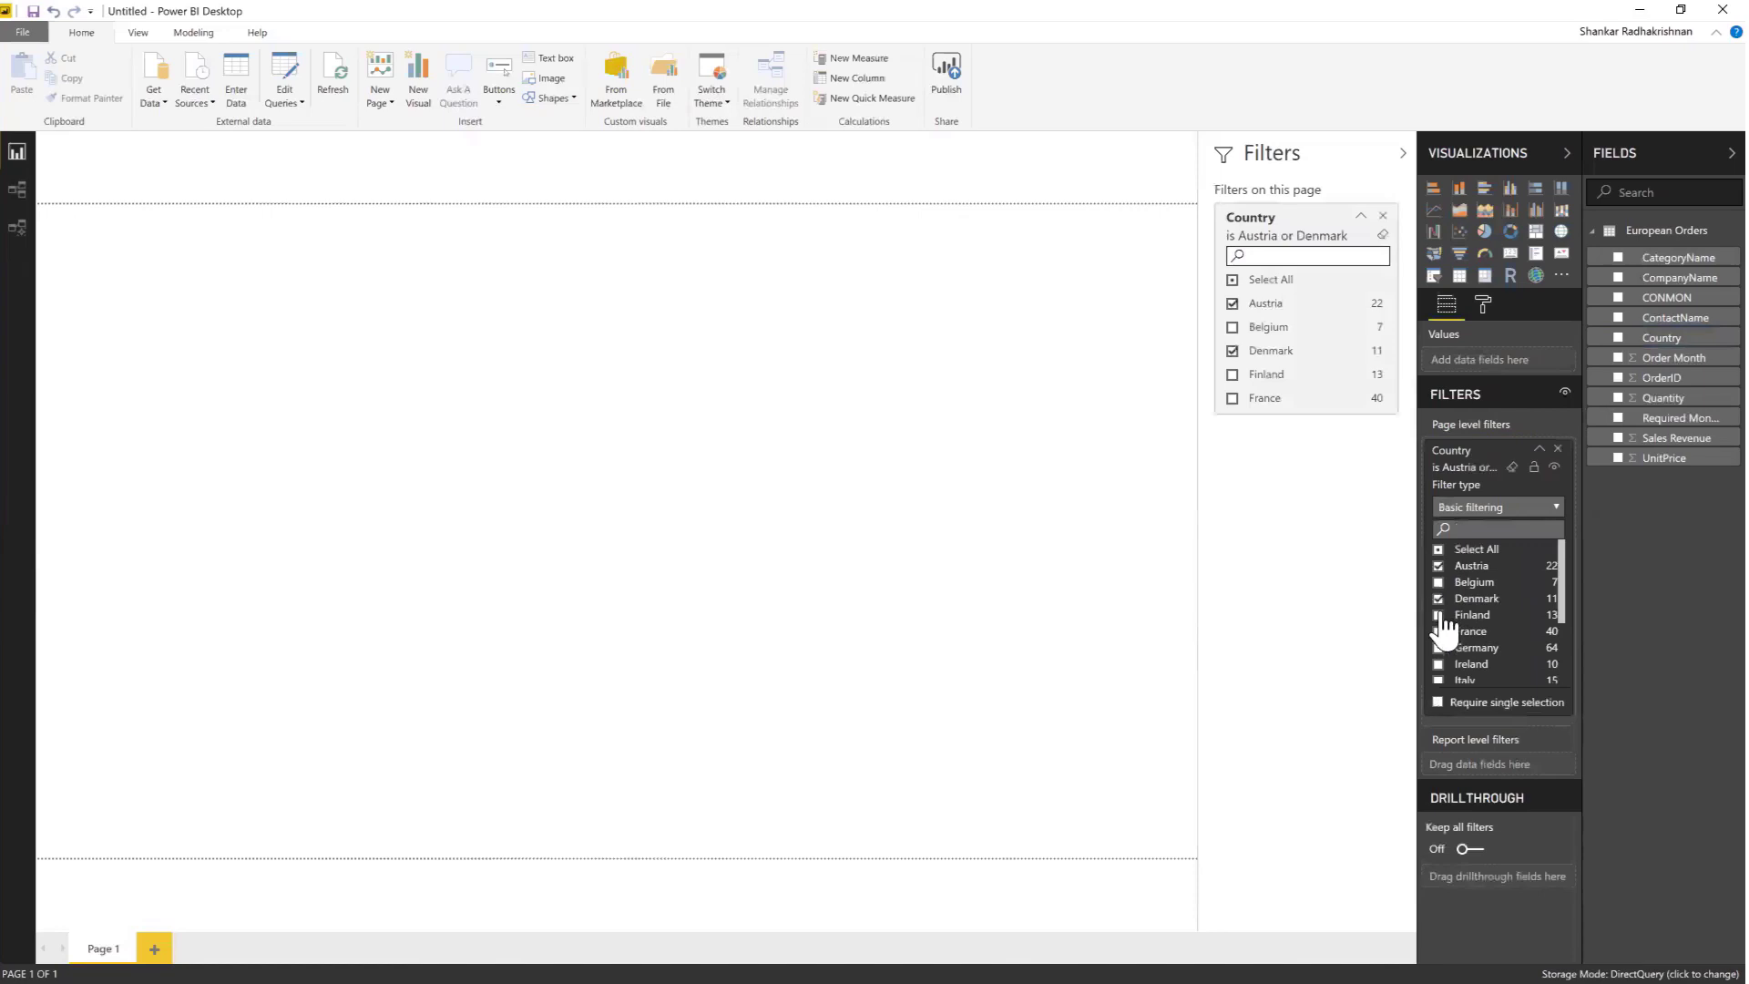
pyautogui.click(1438, 631)
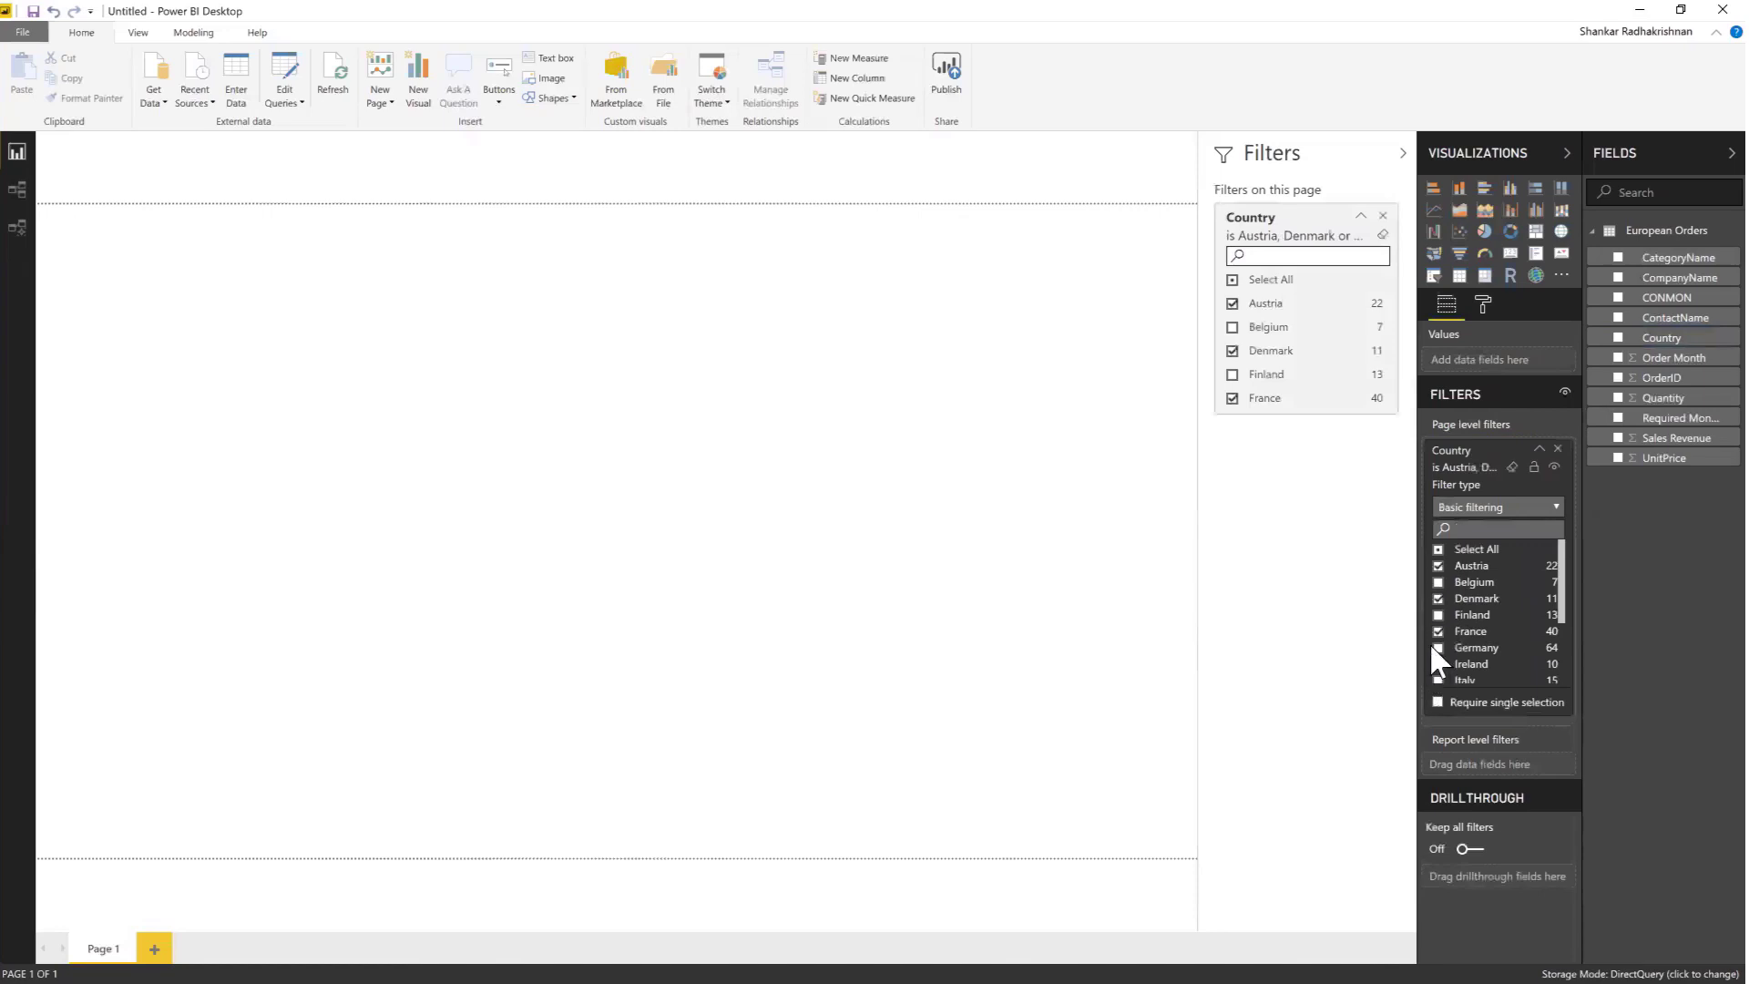
pyautogui.click(1438, 648)
pyautogui.click(1438, 664)
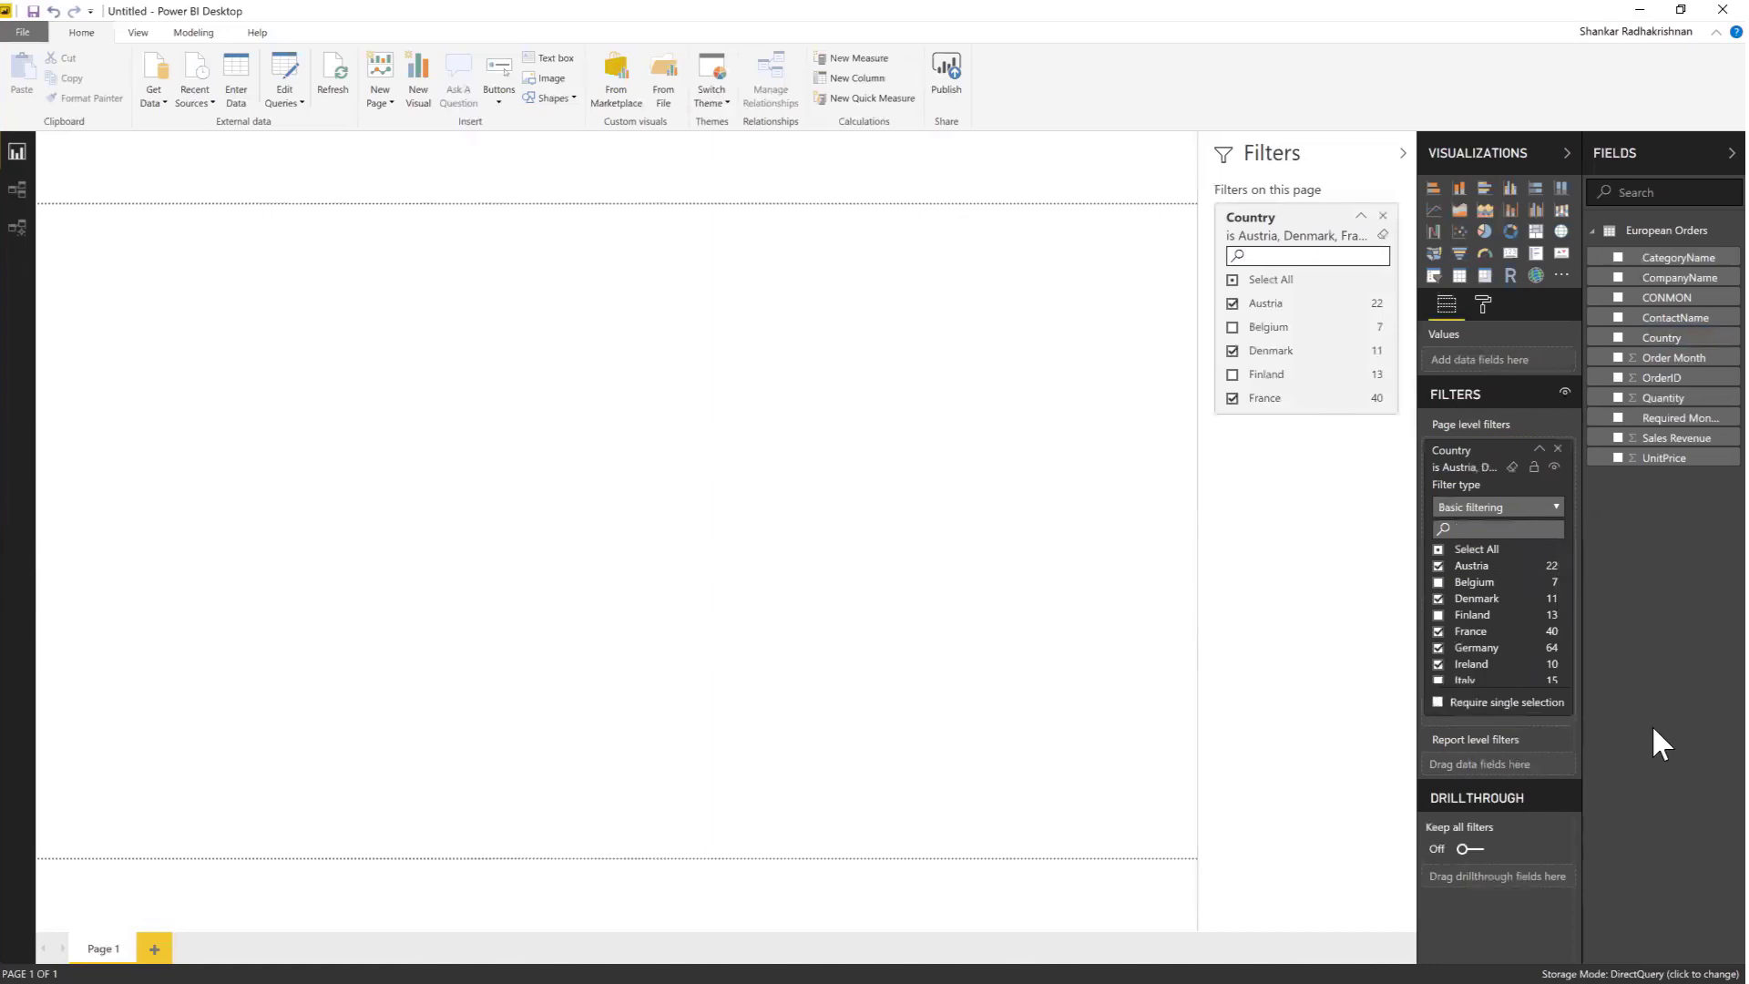
pyautogui.moveTo(1664, 270); pyautogui.dragTo(343, 323)
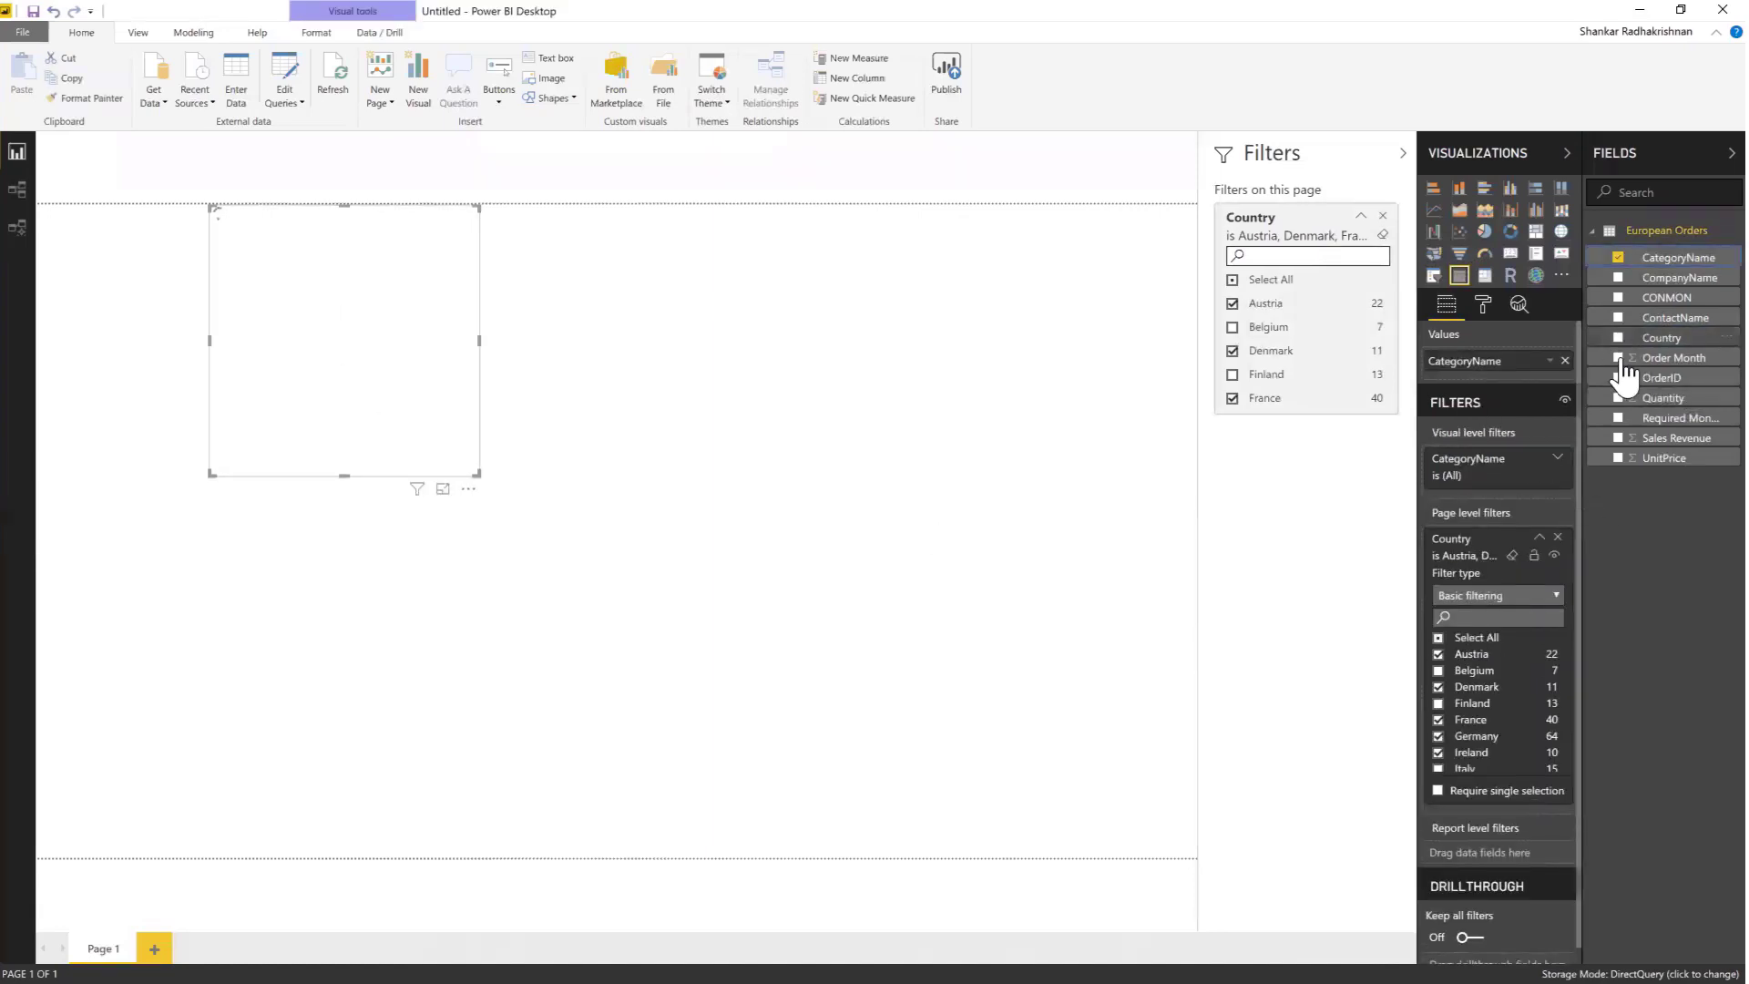
# Step: Add Country and Sales Revenue to the CategoryName table visual
pyautogui.moveTo(1667, 339); pyautogui.dragTo(391, 360)
pyautogui.moveTo(1683, 450); pyautogui.dragTo(352, 398)
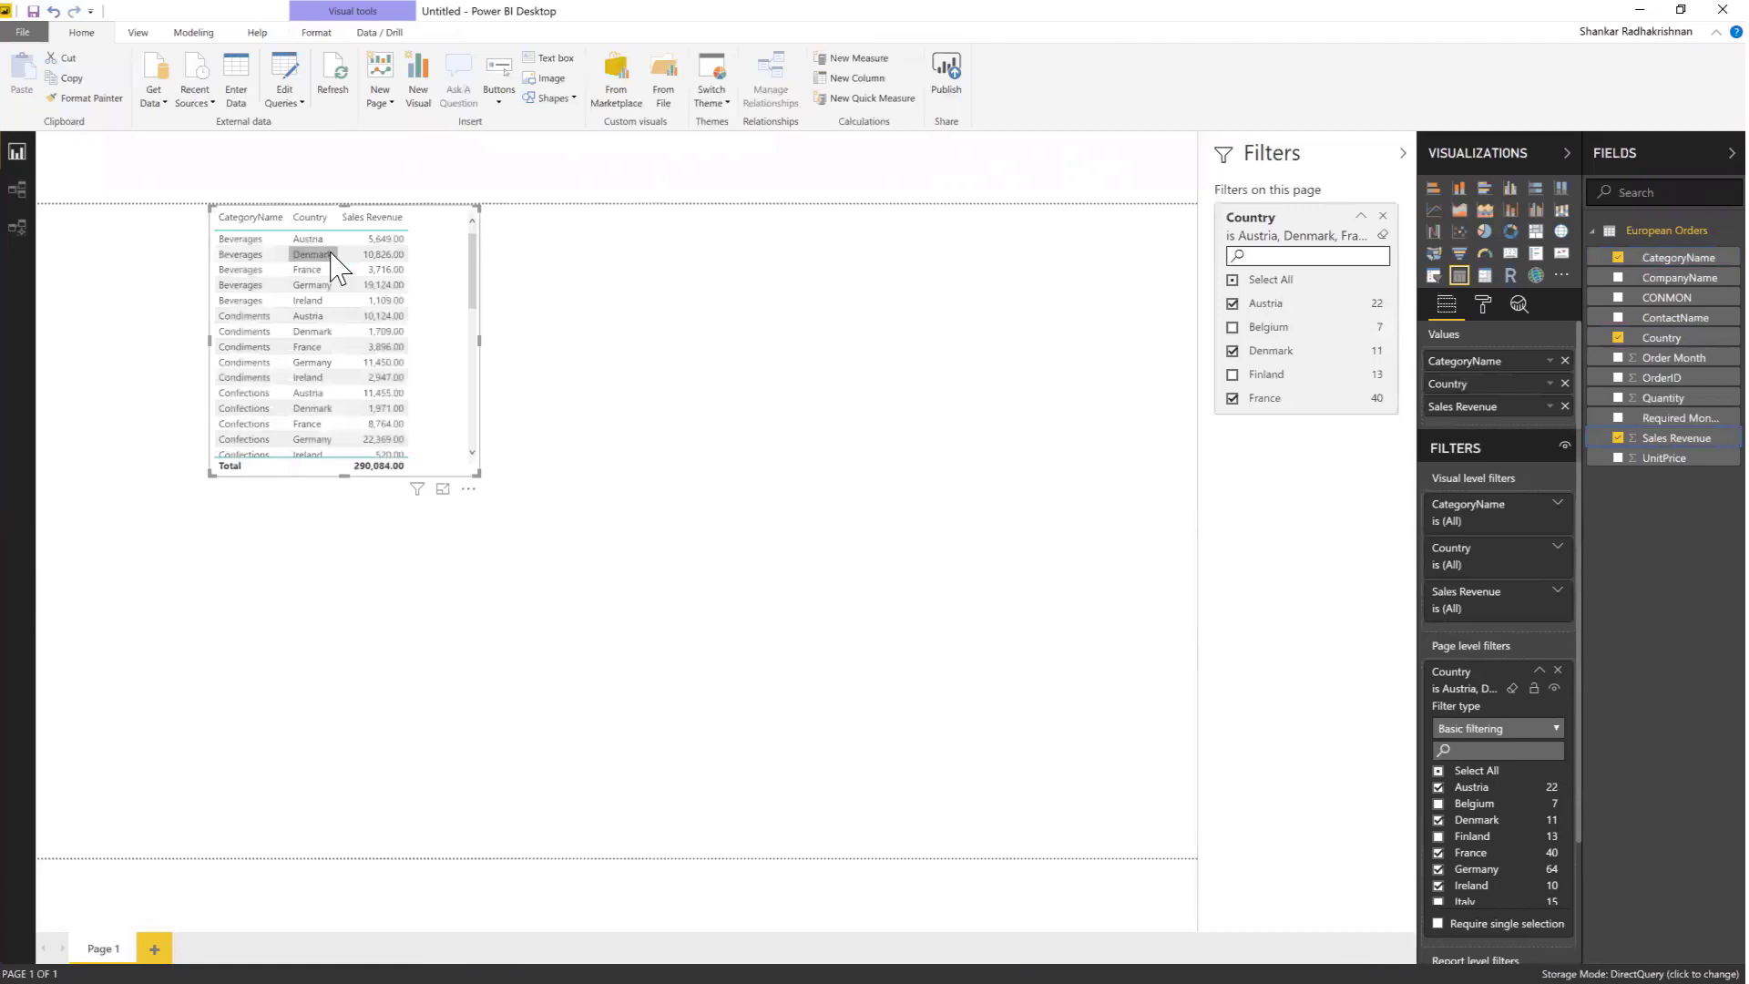
pyautogui.scroll(-2, 443, 401)
pyautogui.scroll(2, 439, 391)
# Step: Sort the table by Country and convert it to a stacked column chart
pyautogui.click(312, 219)
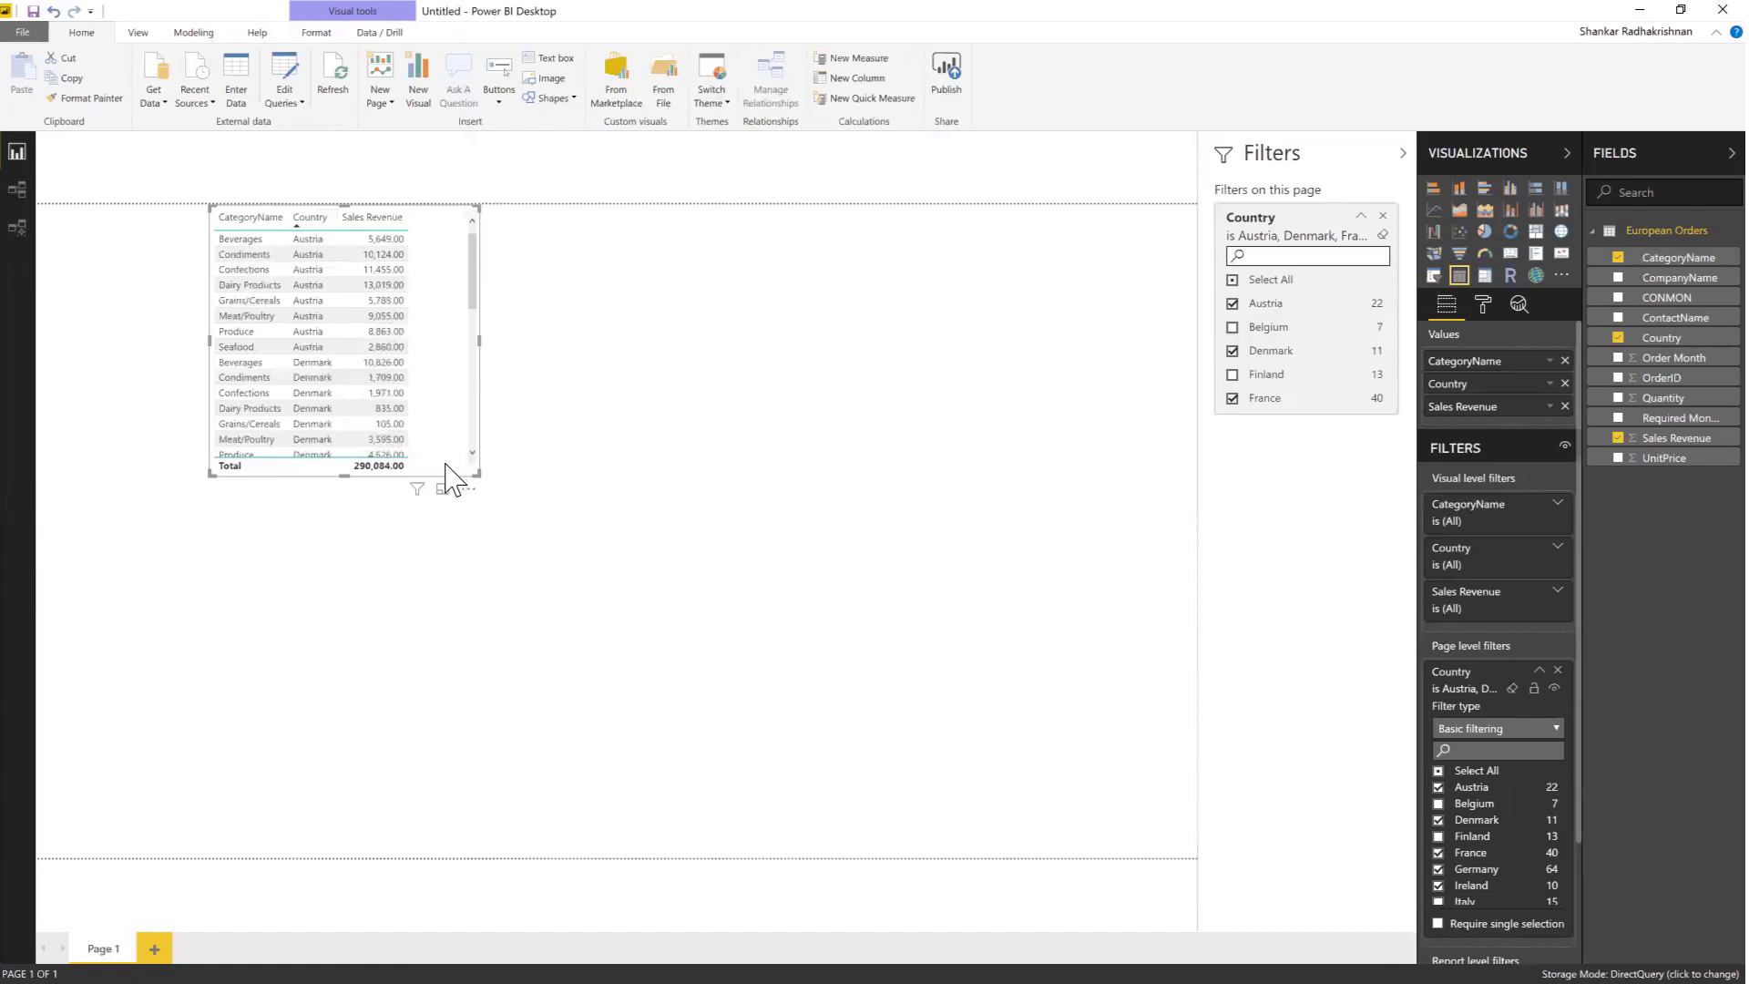
pyautogui.click(1458, 189)
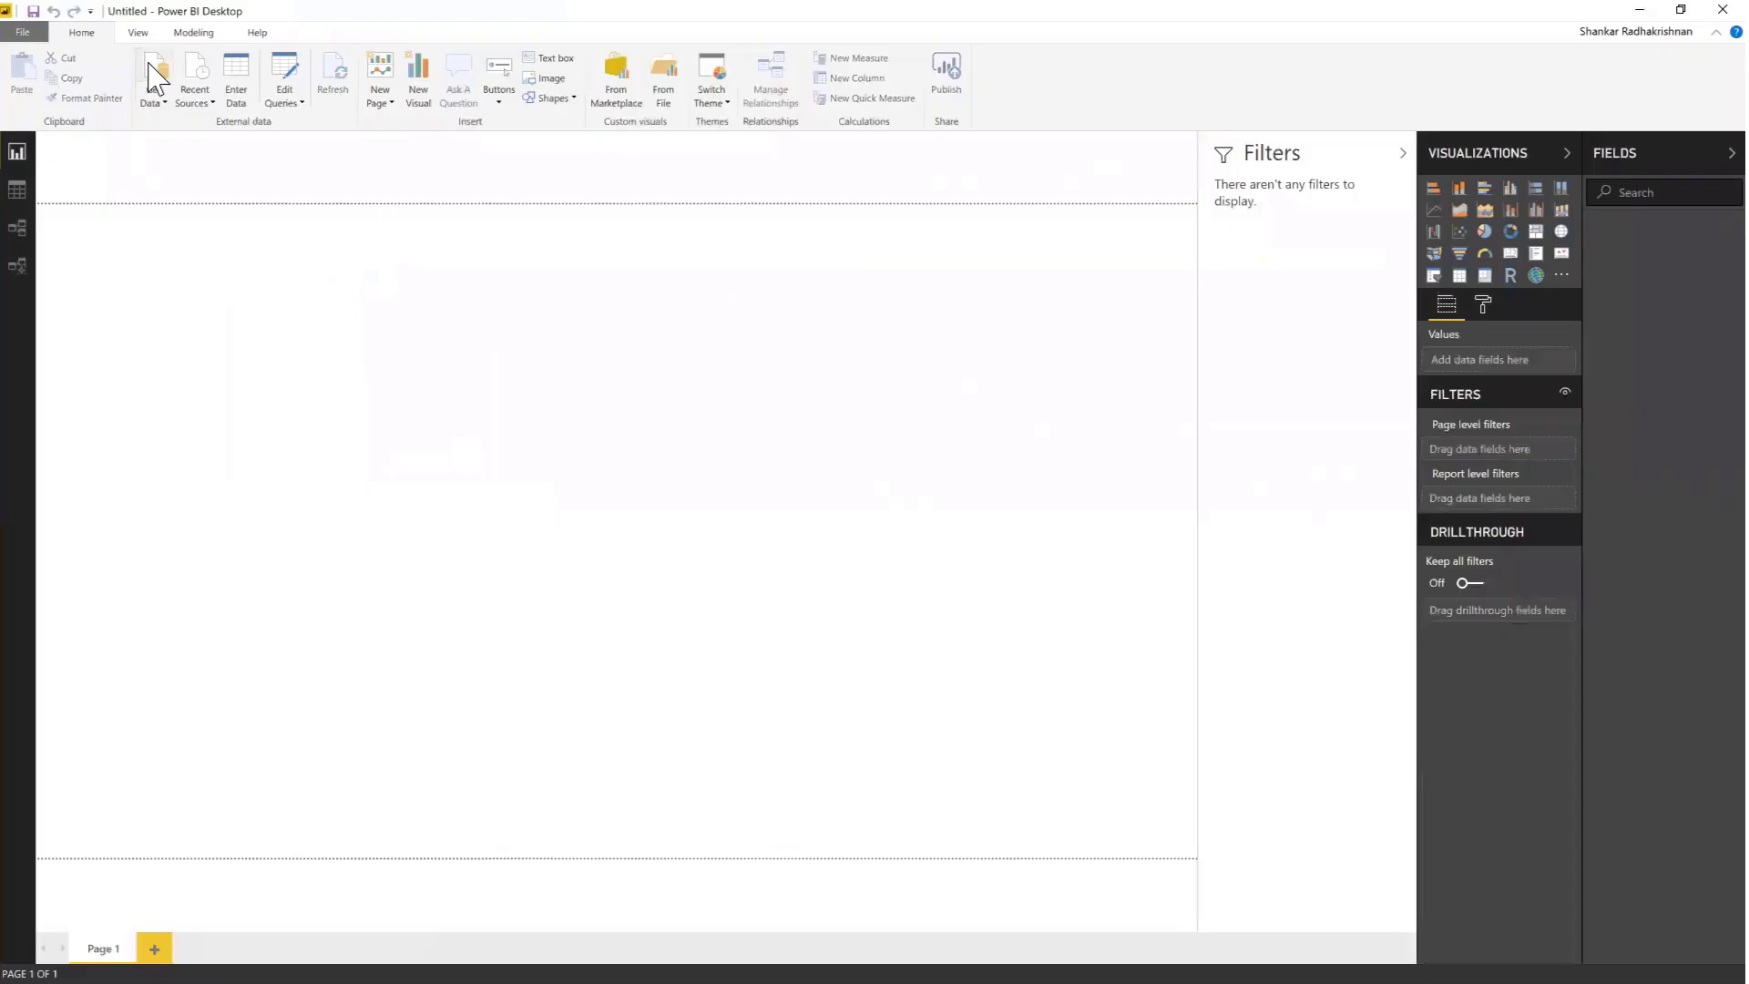
# Step: Connect through BI Connector to DSN 'OBIEE Dev Report' in Import mode
pyautogui.click(158, 91)
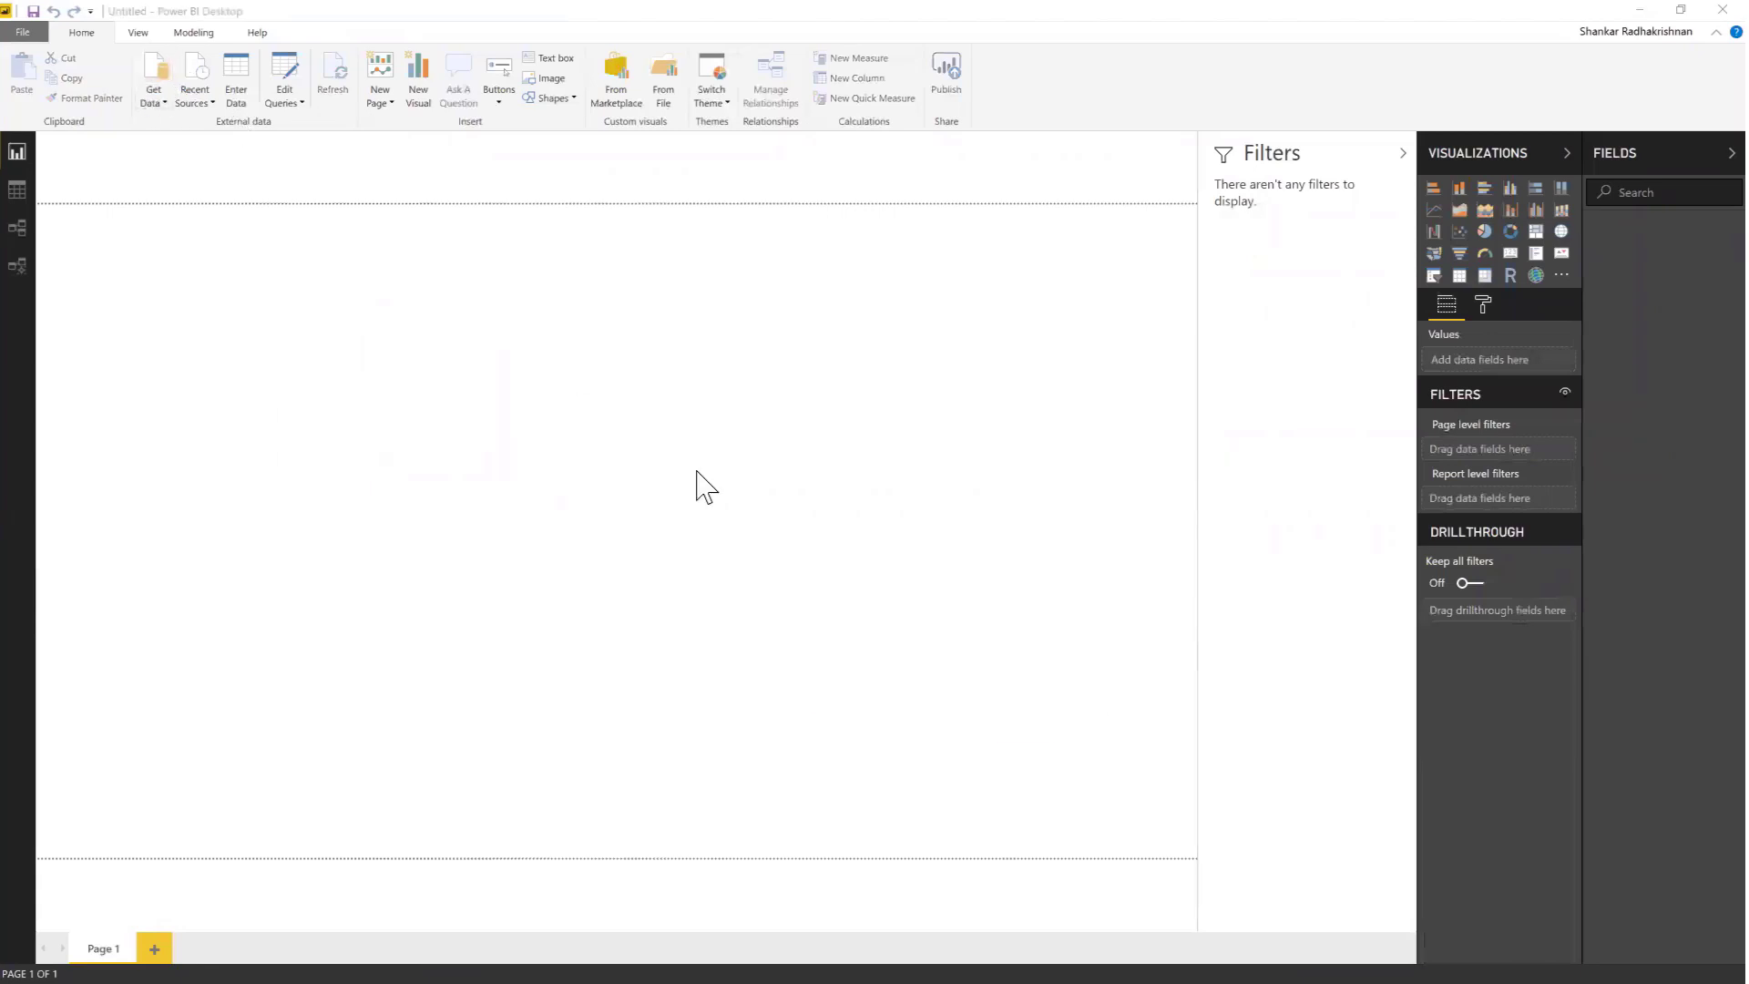
pyautogui.write('BI')
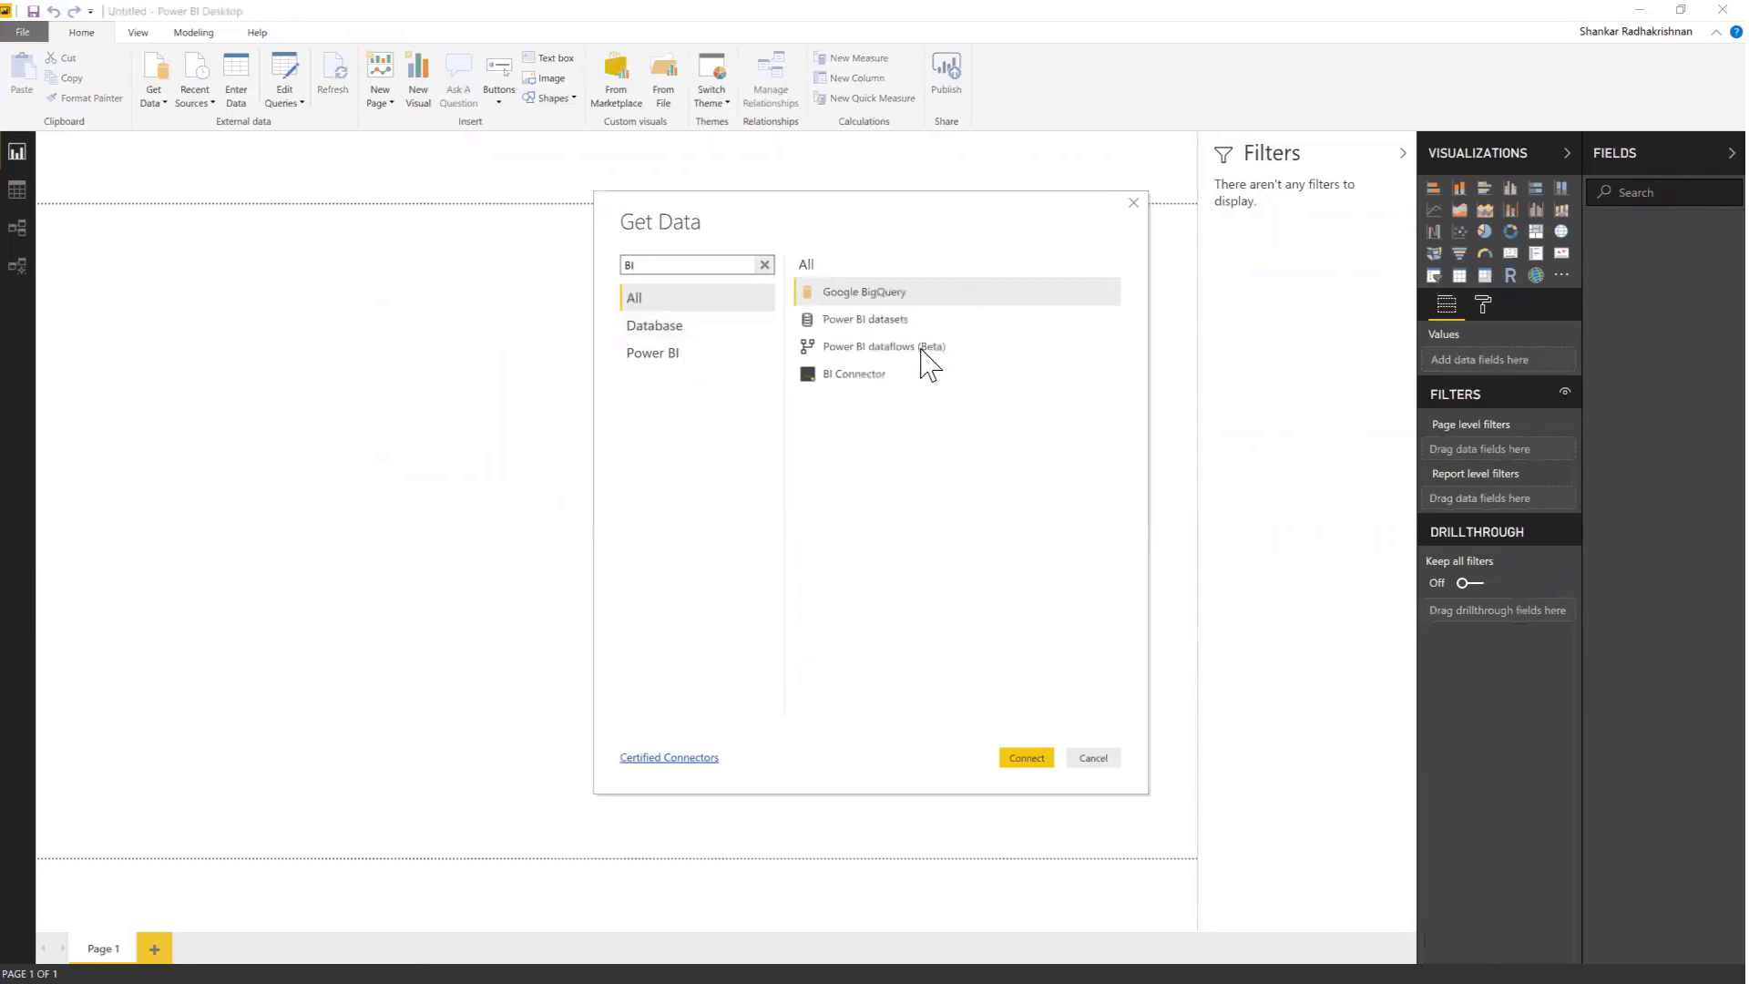
pyautogui.click(865, 380)
pyautogui.click(1027, 758)
pyautogui.click(637, 457)
pyautogui.write('OBIEE Dev Report')
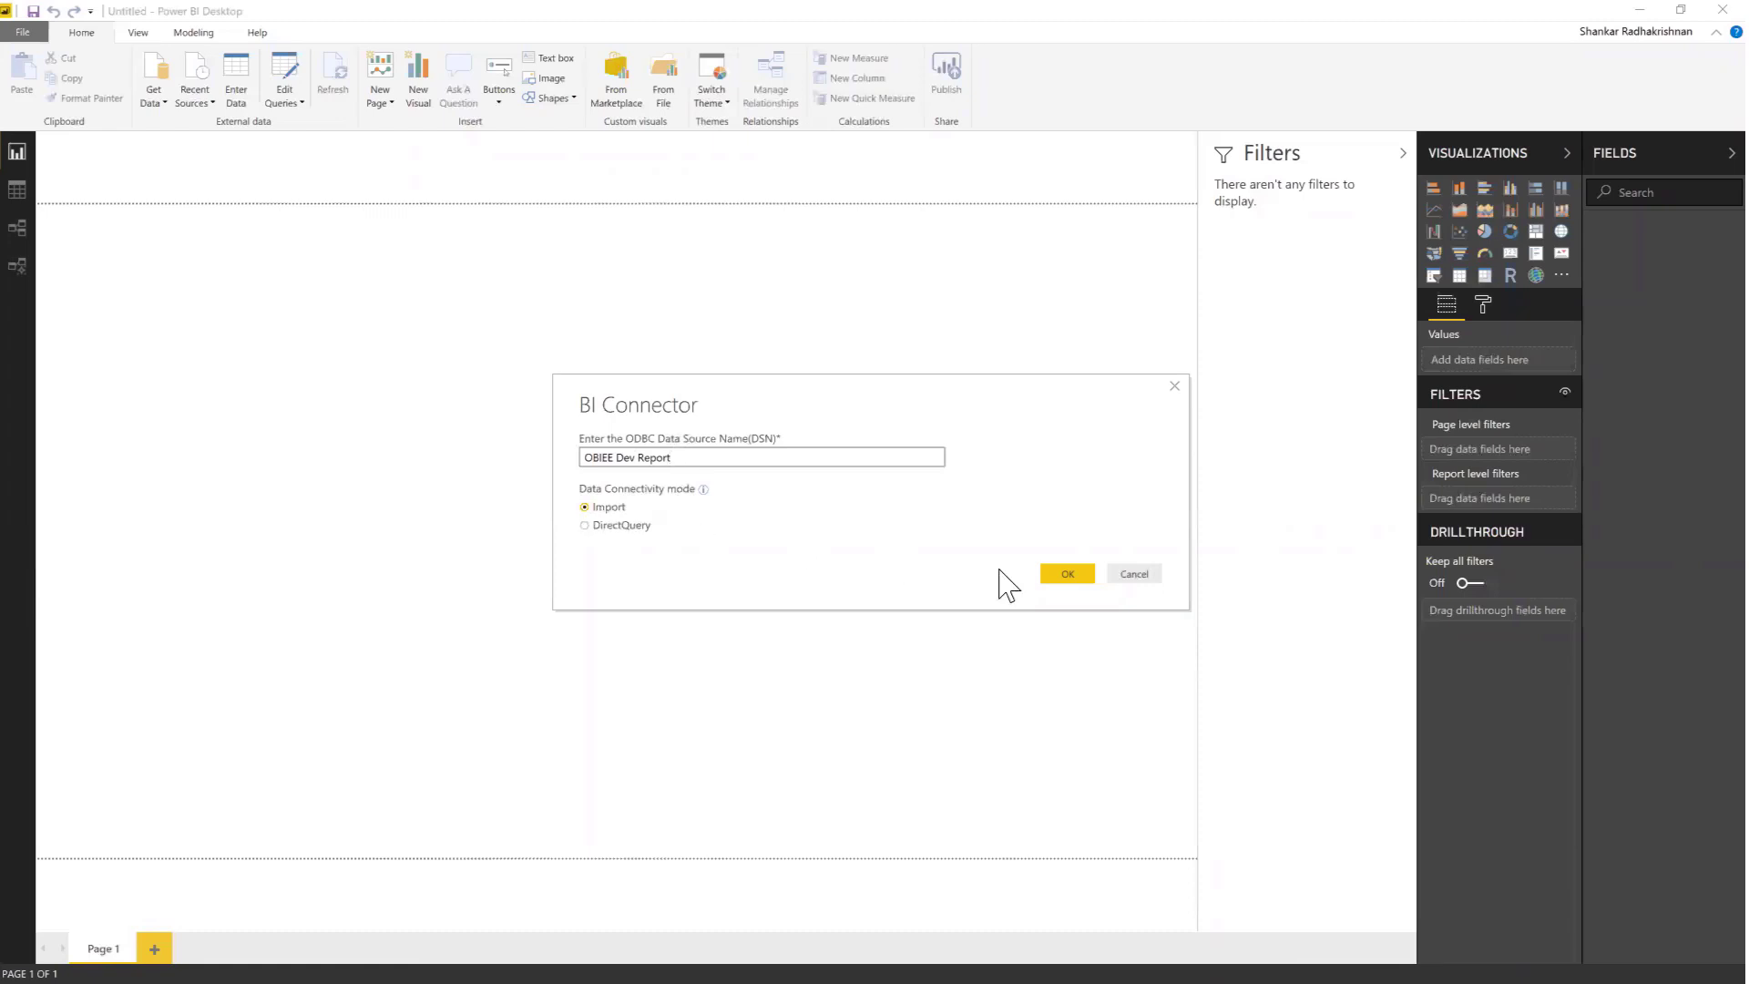
pyautogui.click(1068, 574)
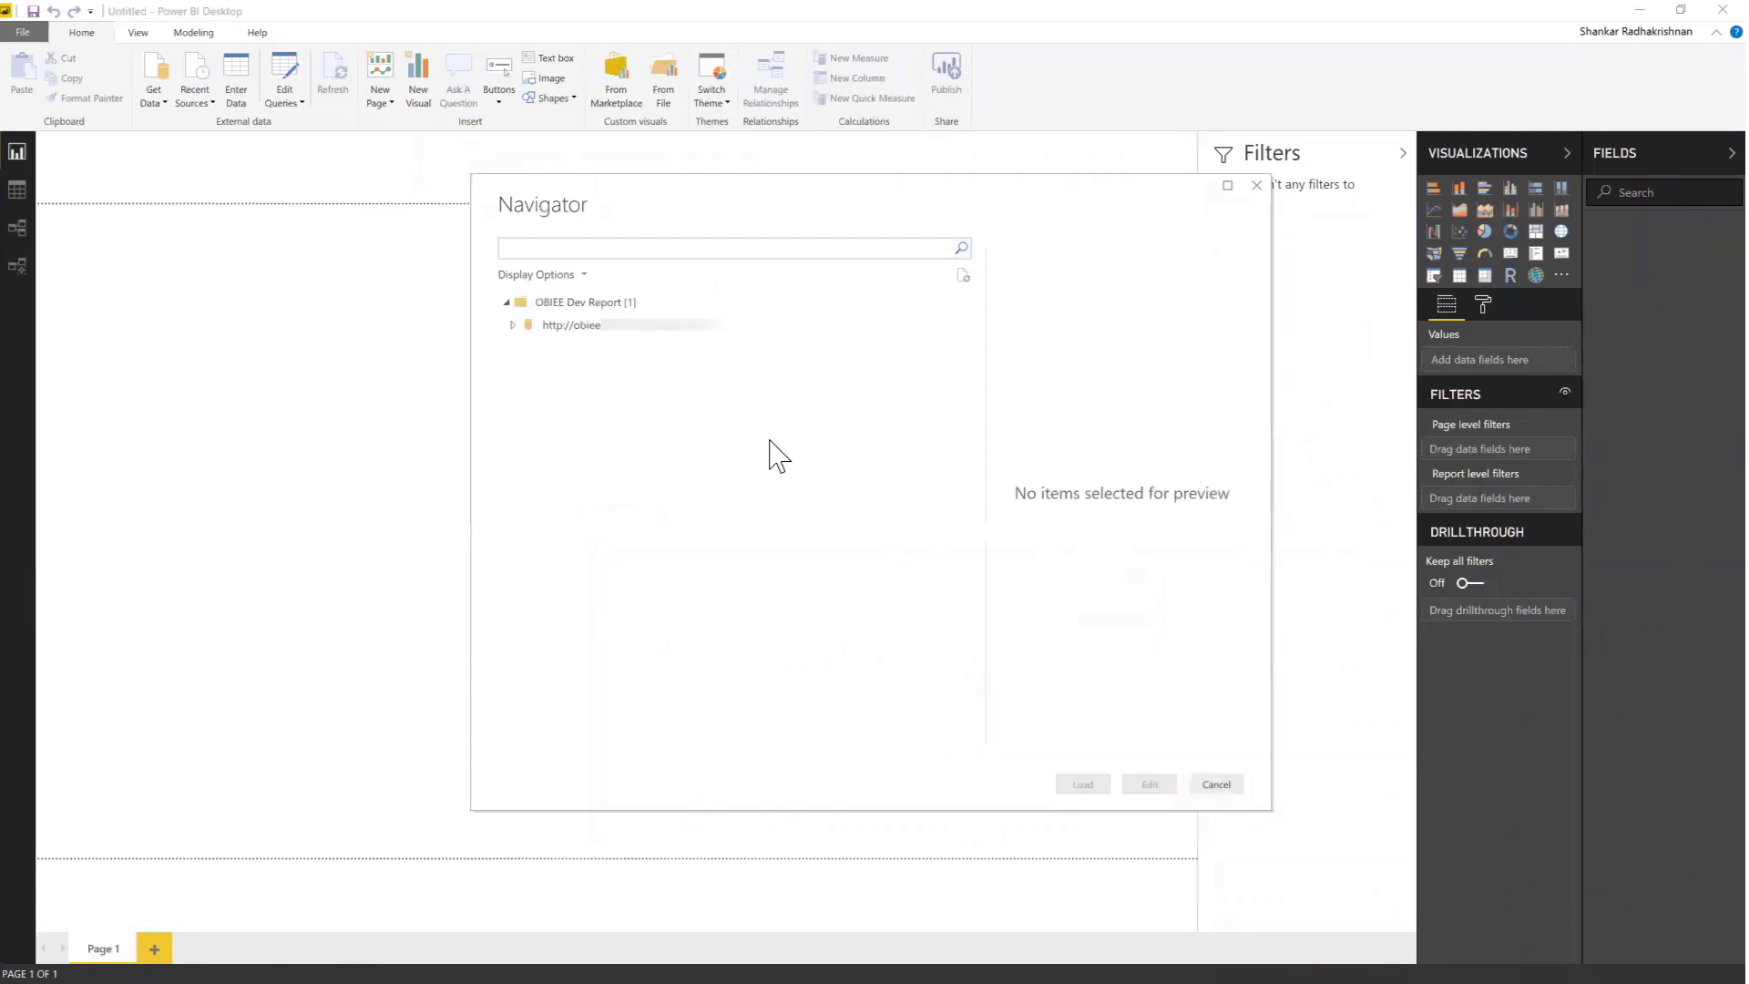
# Step: Check the European Orders table under /shared/BIConnector/European Orders and open it in Power Query Editor
pyautogui.click(513, 326)
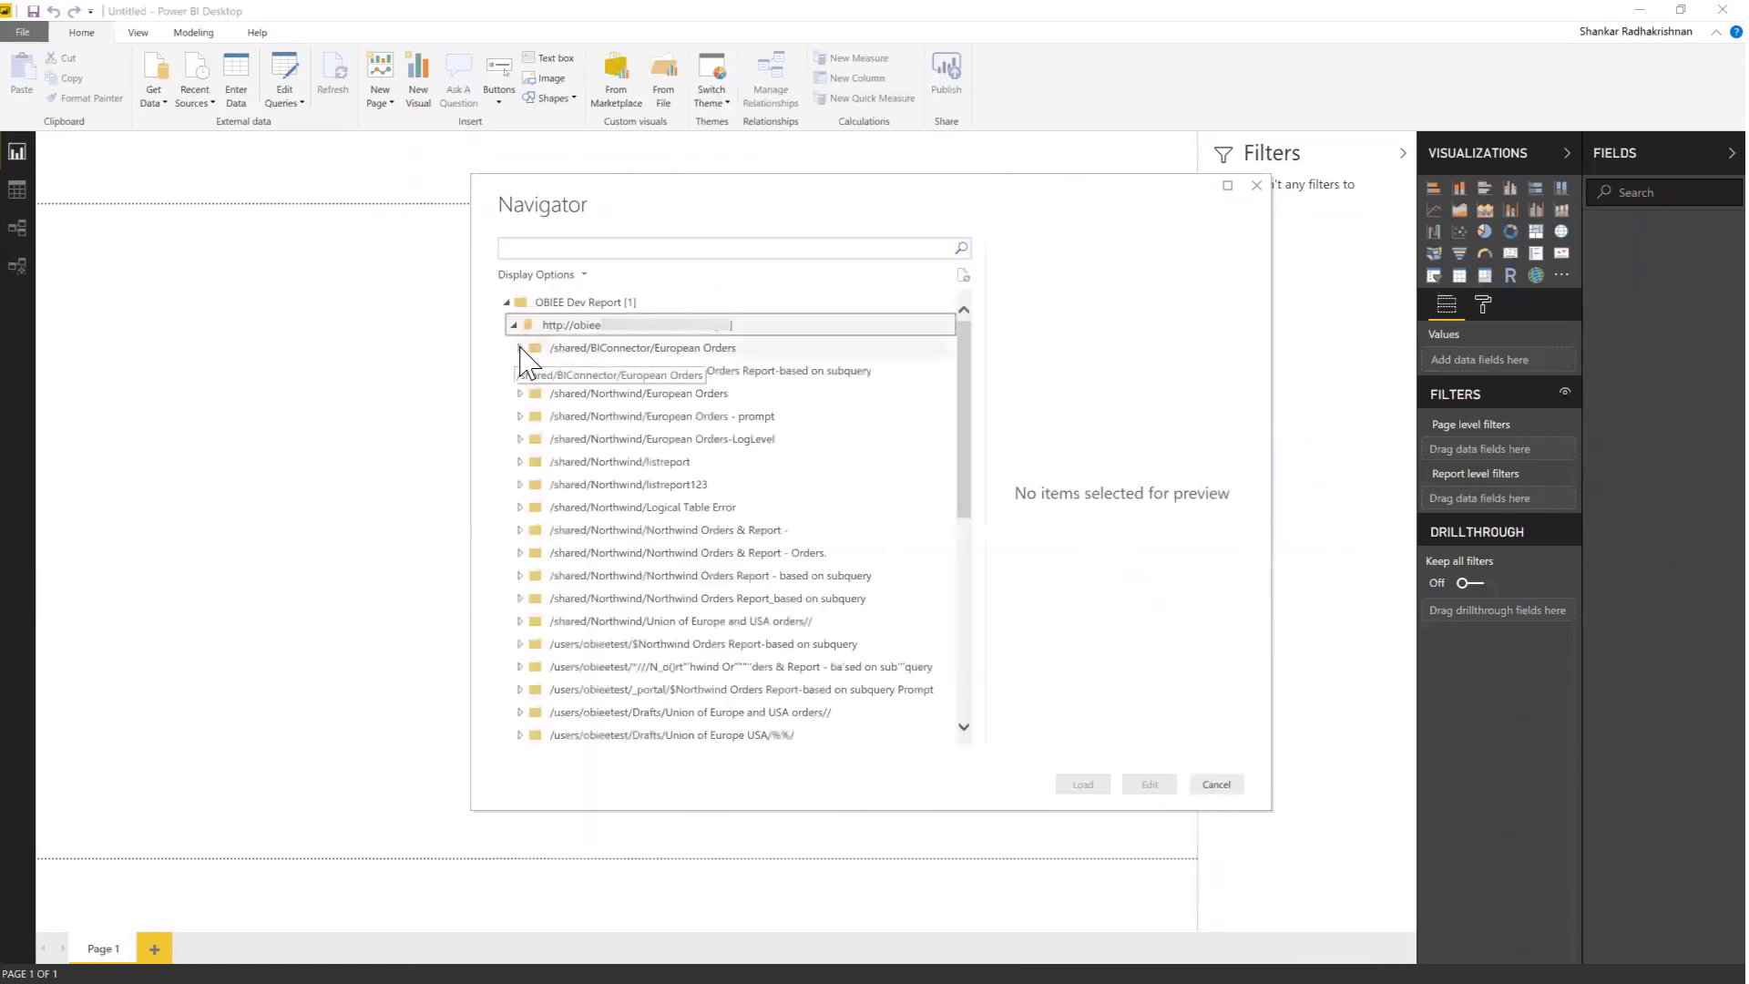
pyautogui.click(520, 348)
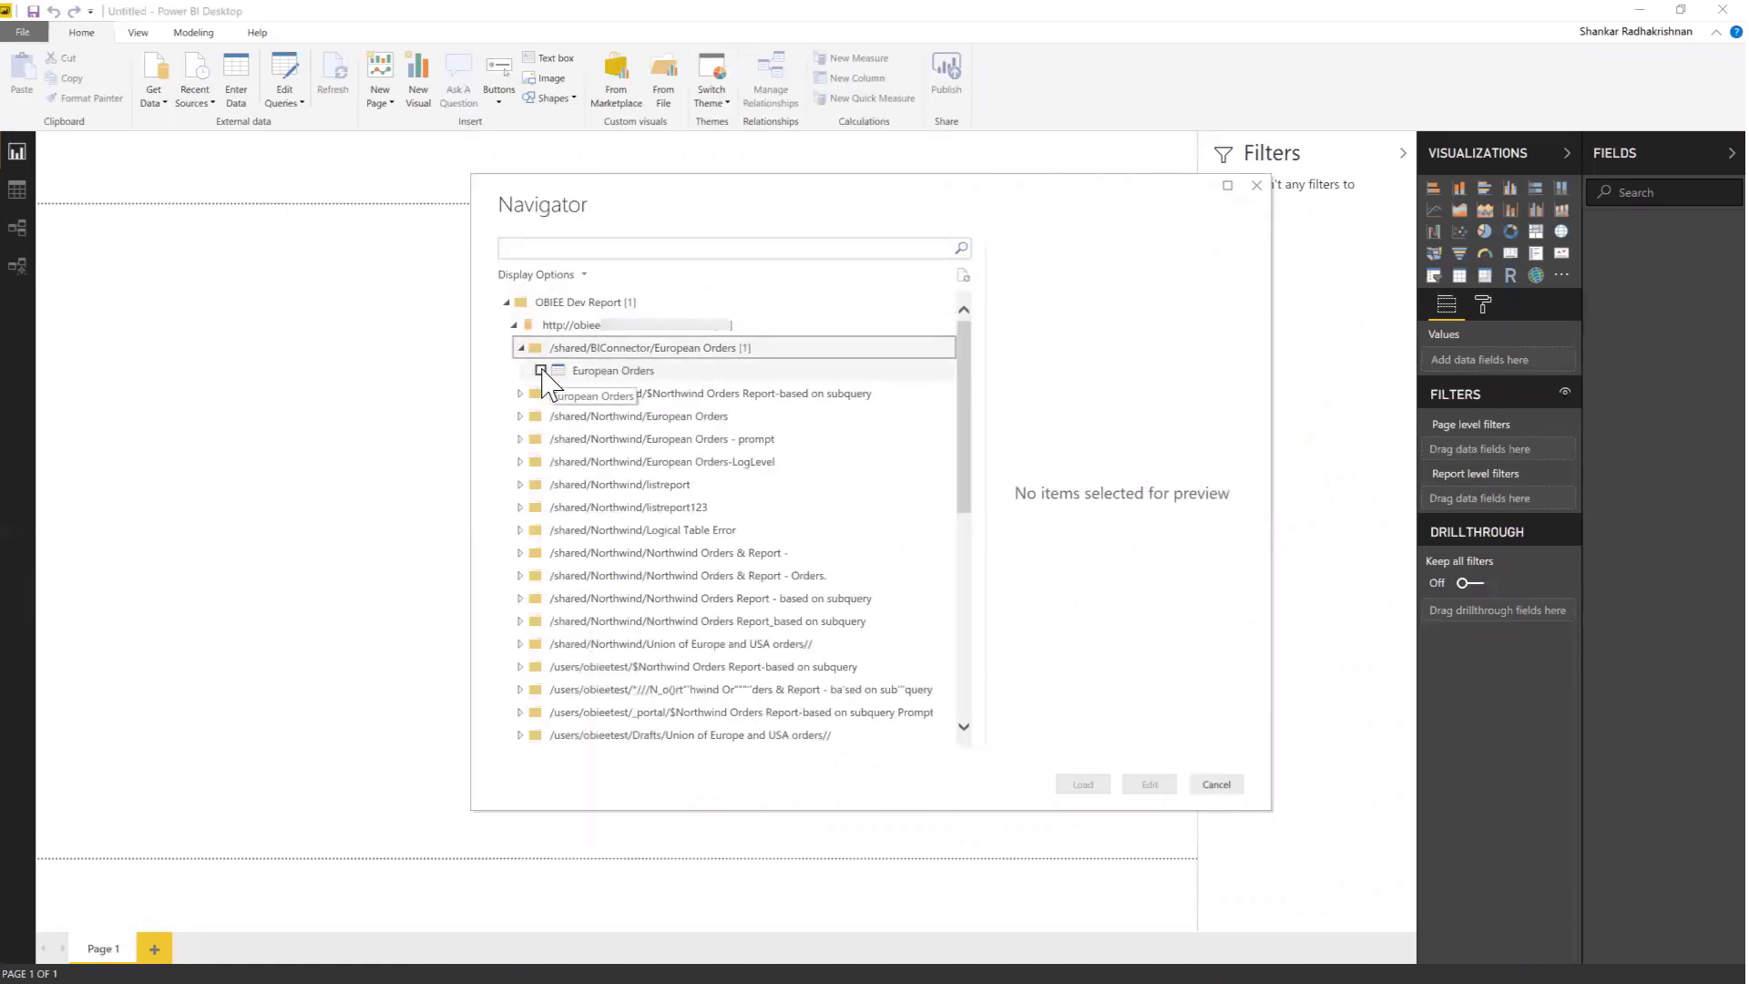
pyautogui.click(541, 369)
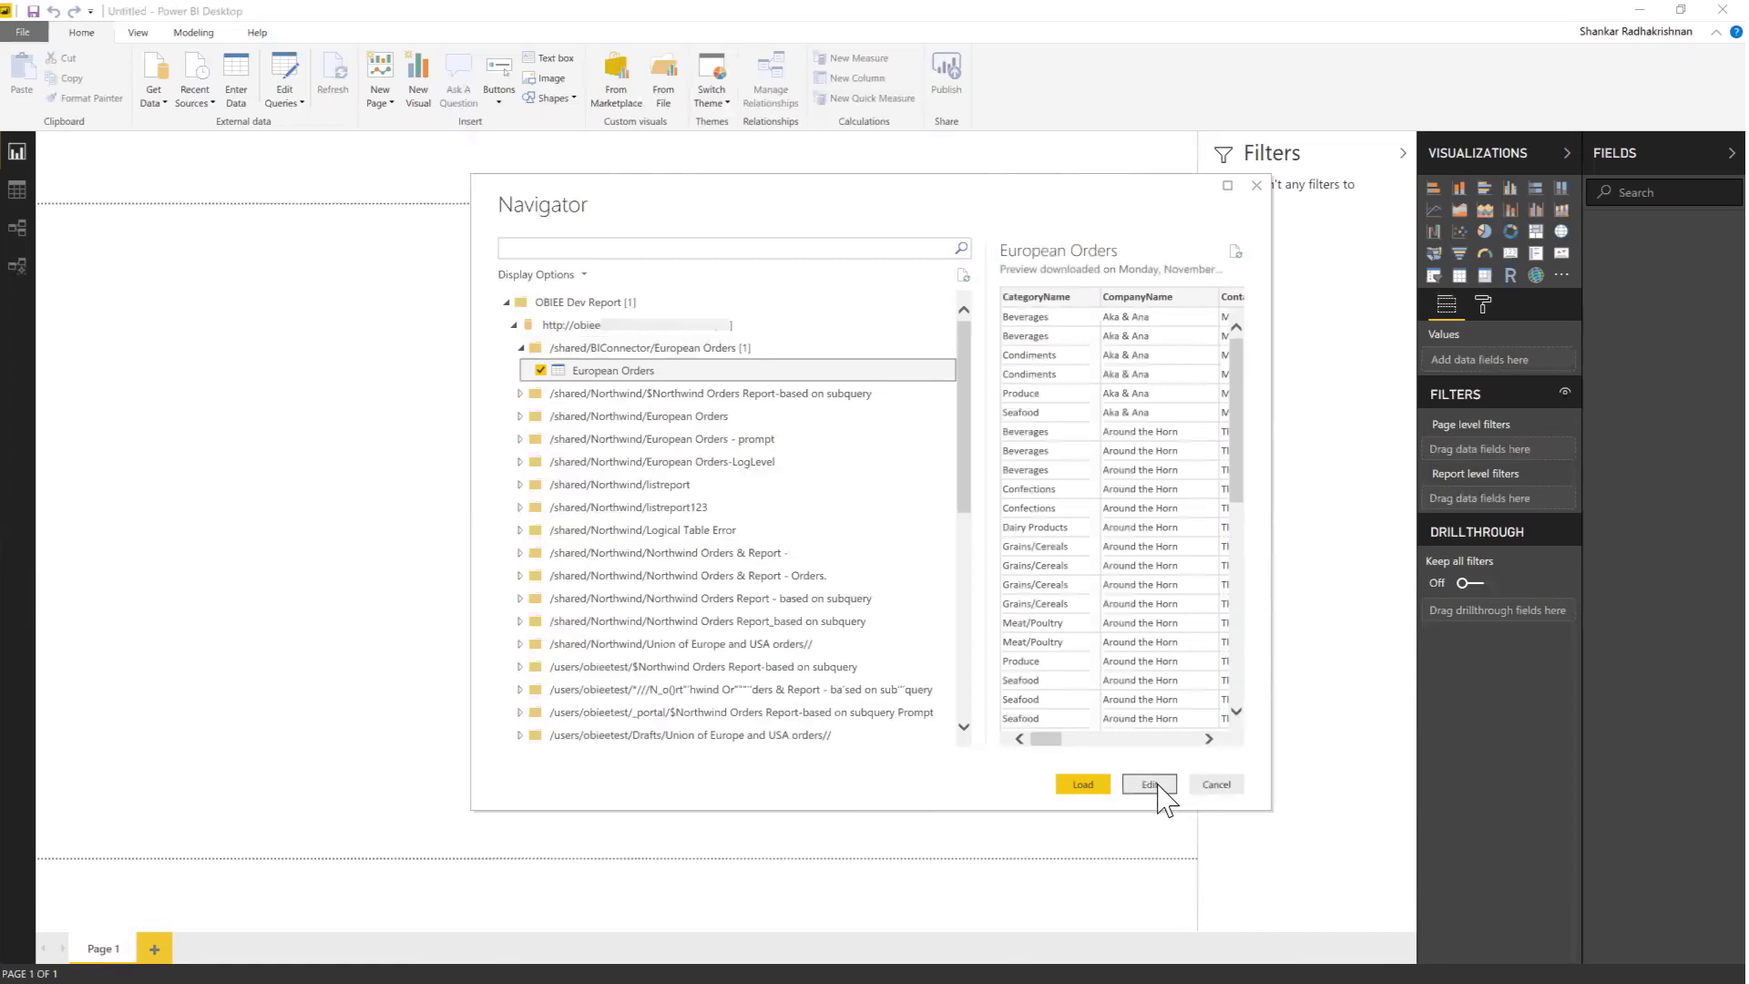
pyautogui.click(1149, 784)
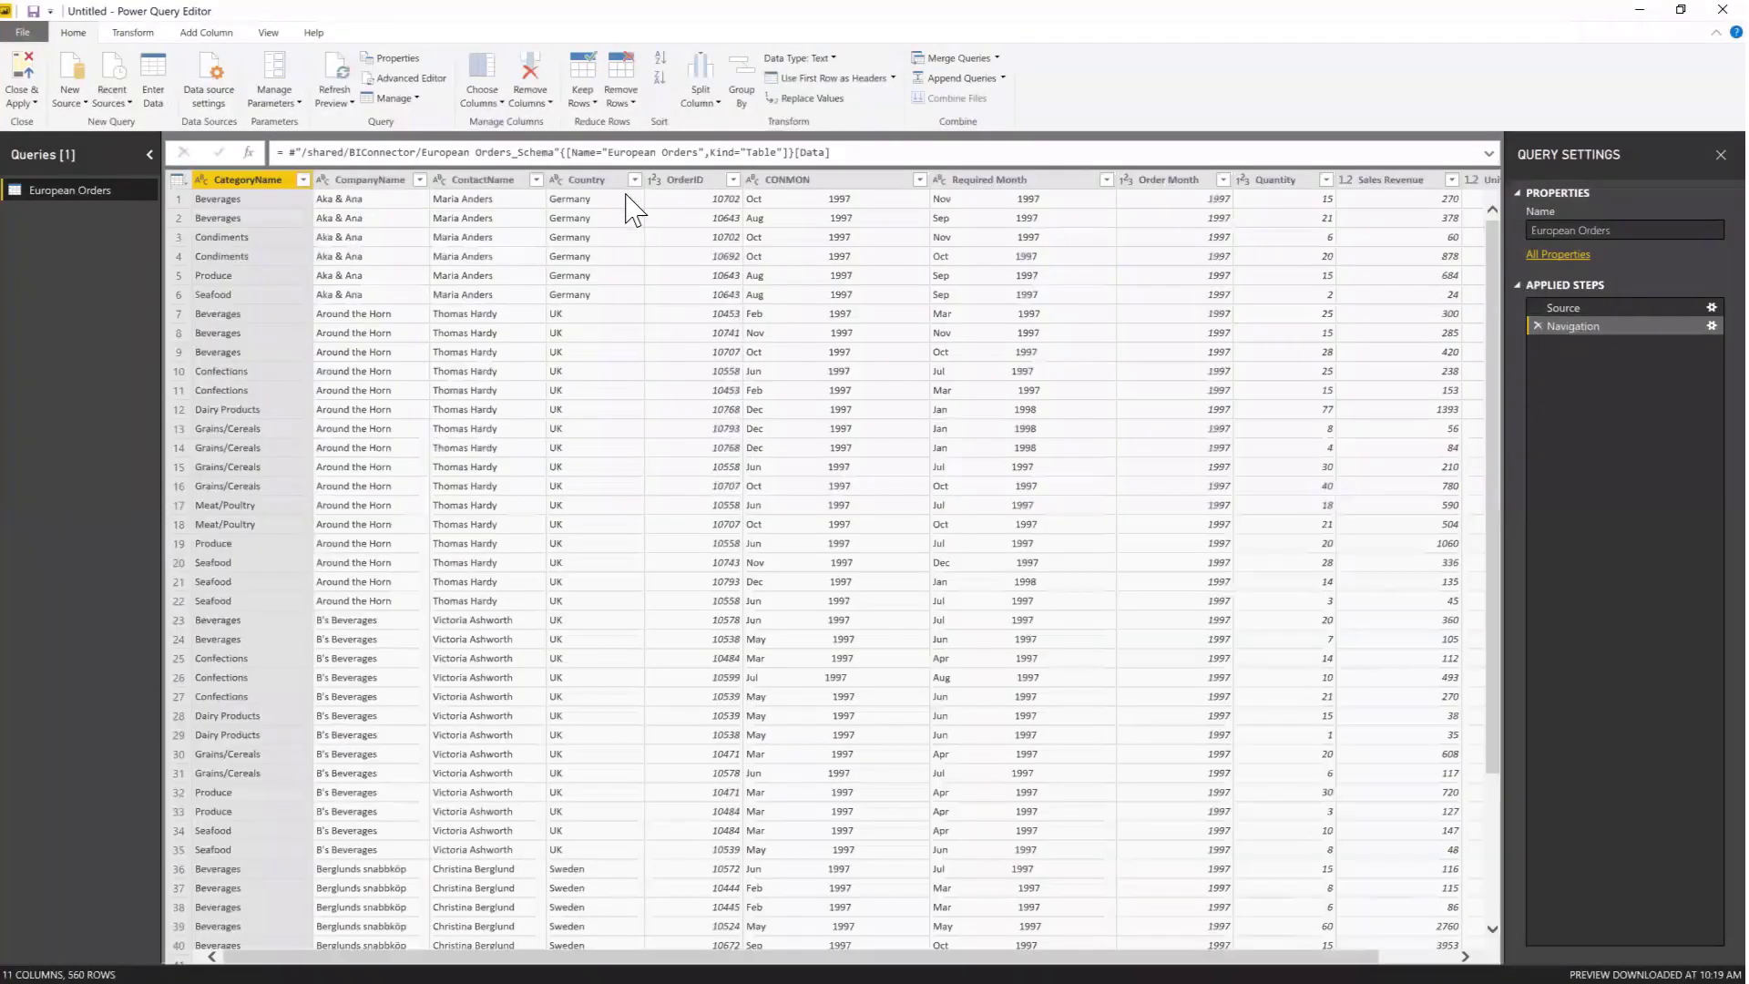
# Step: Filter Country to Austria, Belgium, Finland, France and Germany, then Close & Apply
pyautogui.click(633, 180)
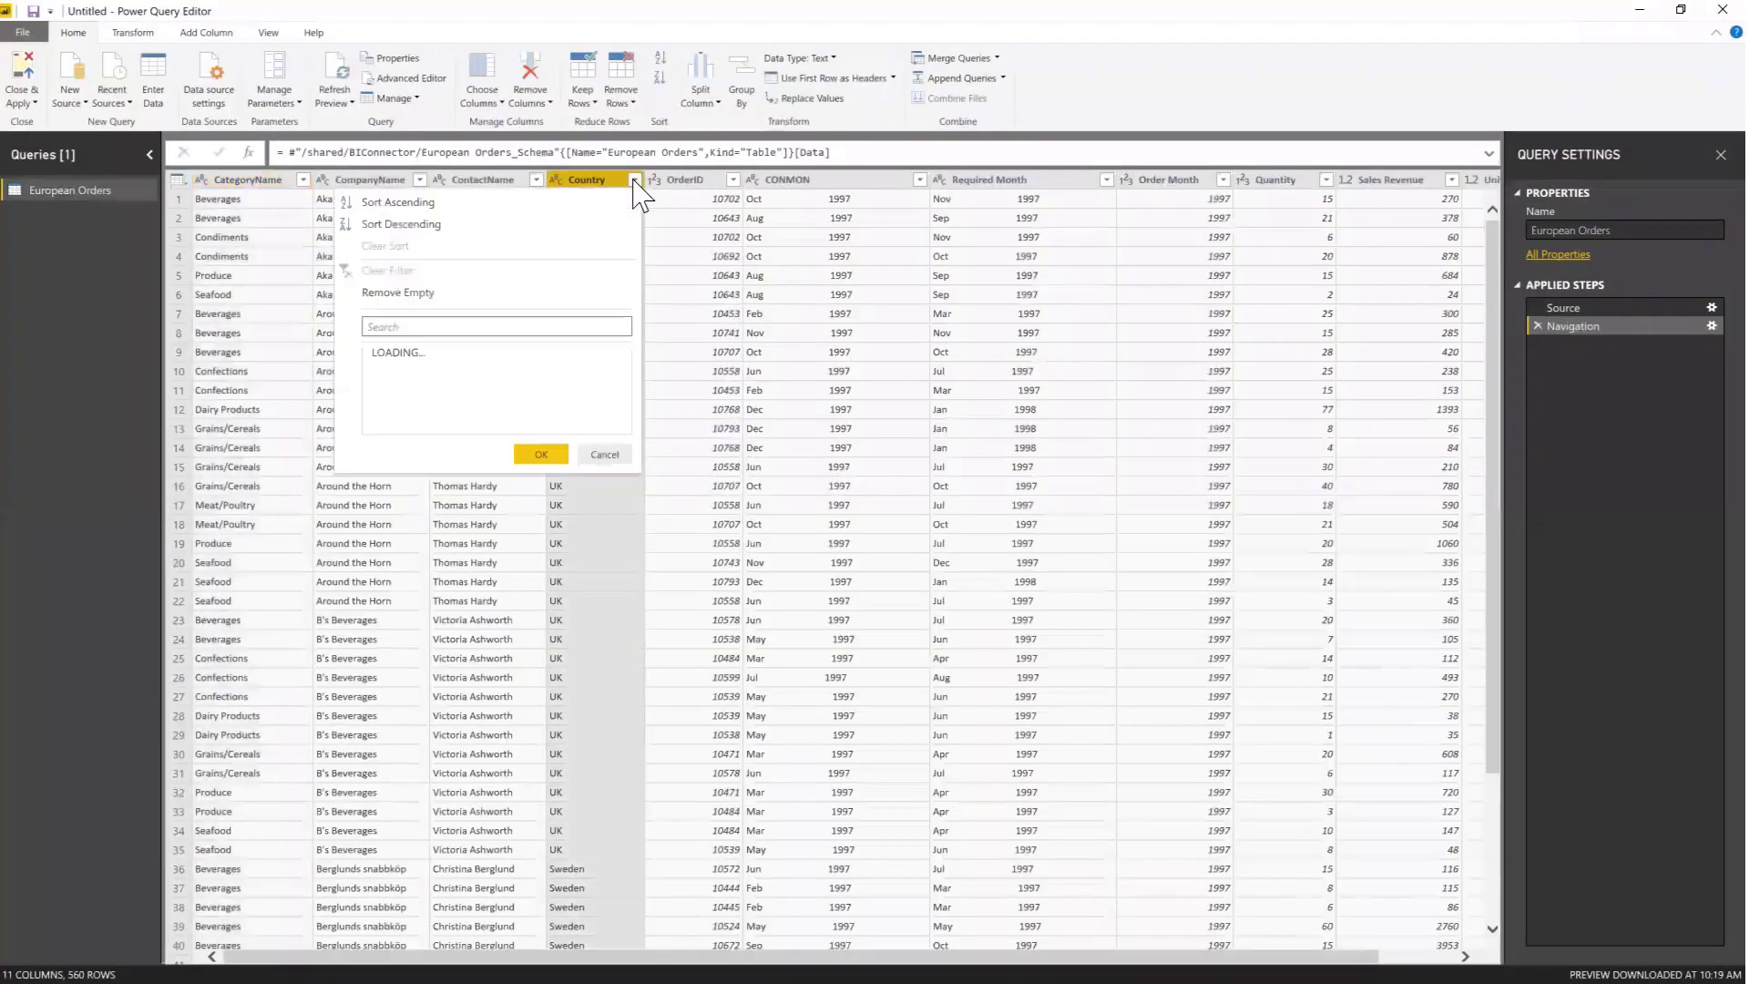
pyautogui.click(377, 373)
pyautogui.click(378, 392)
pyautogui.click(377, 410)
pyautogui.click(377, 447)
pyautogui.click(377, 465)
pyautogui.click(377, 483)
pyautogui.click(540, 659)
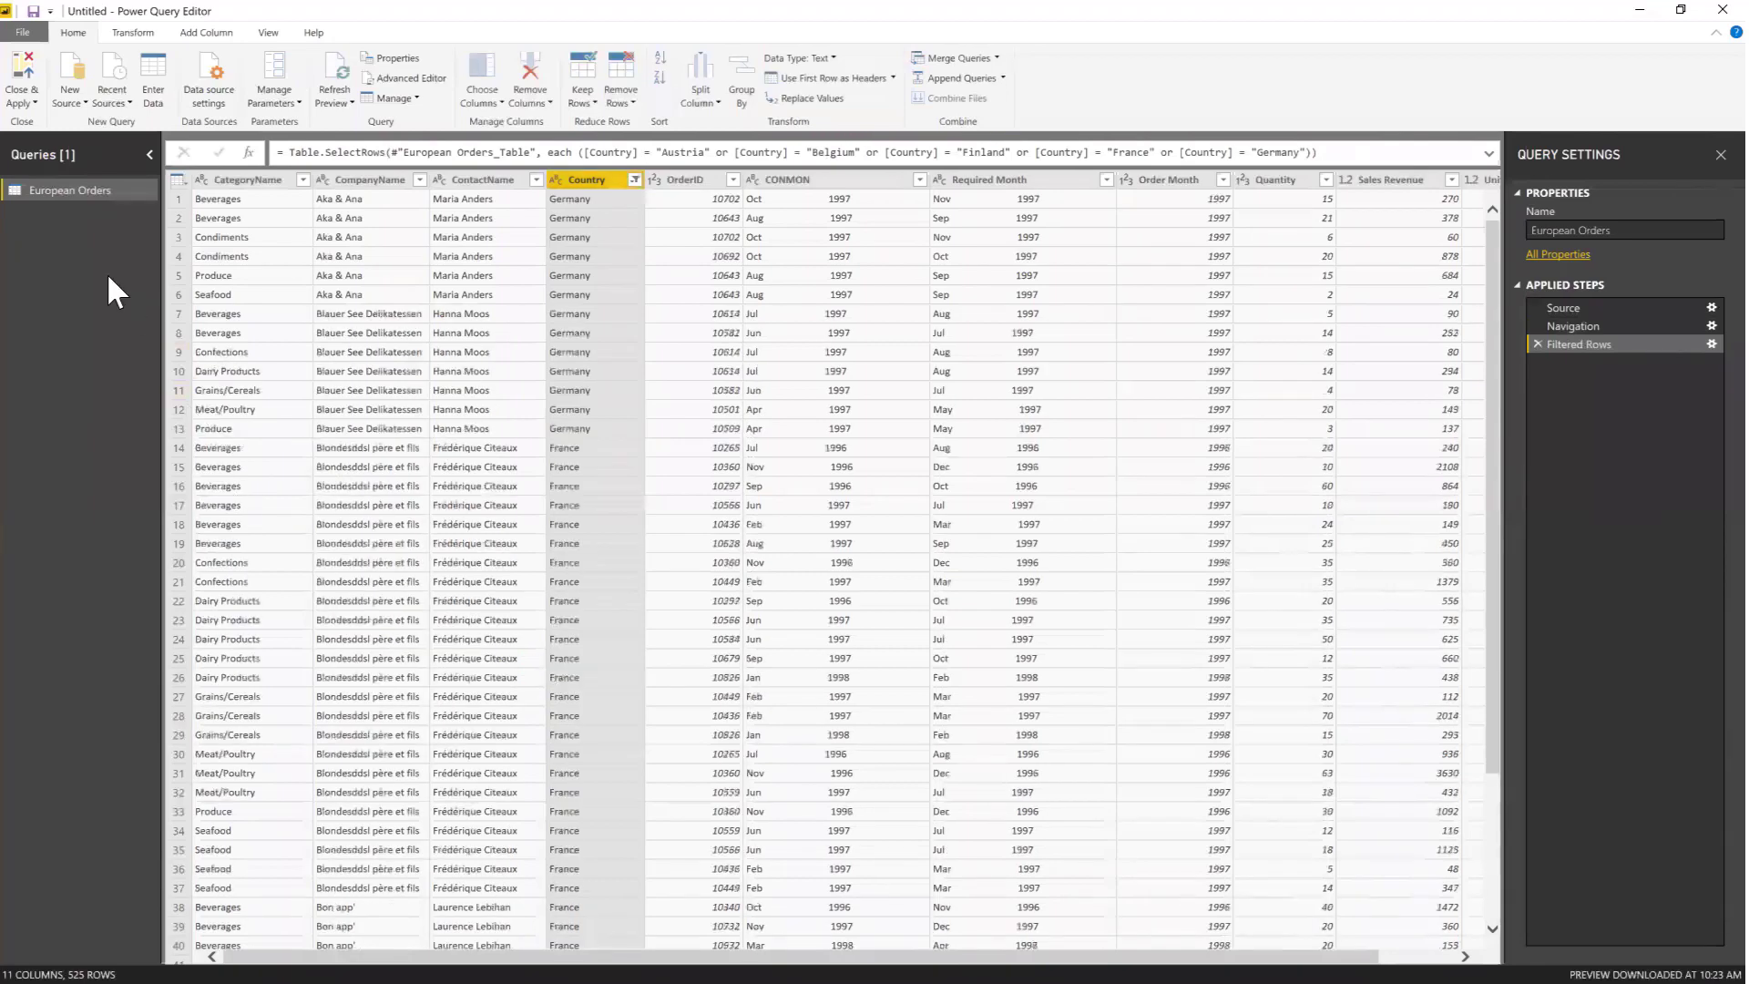
pyautogui.click(22, 73)
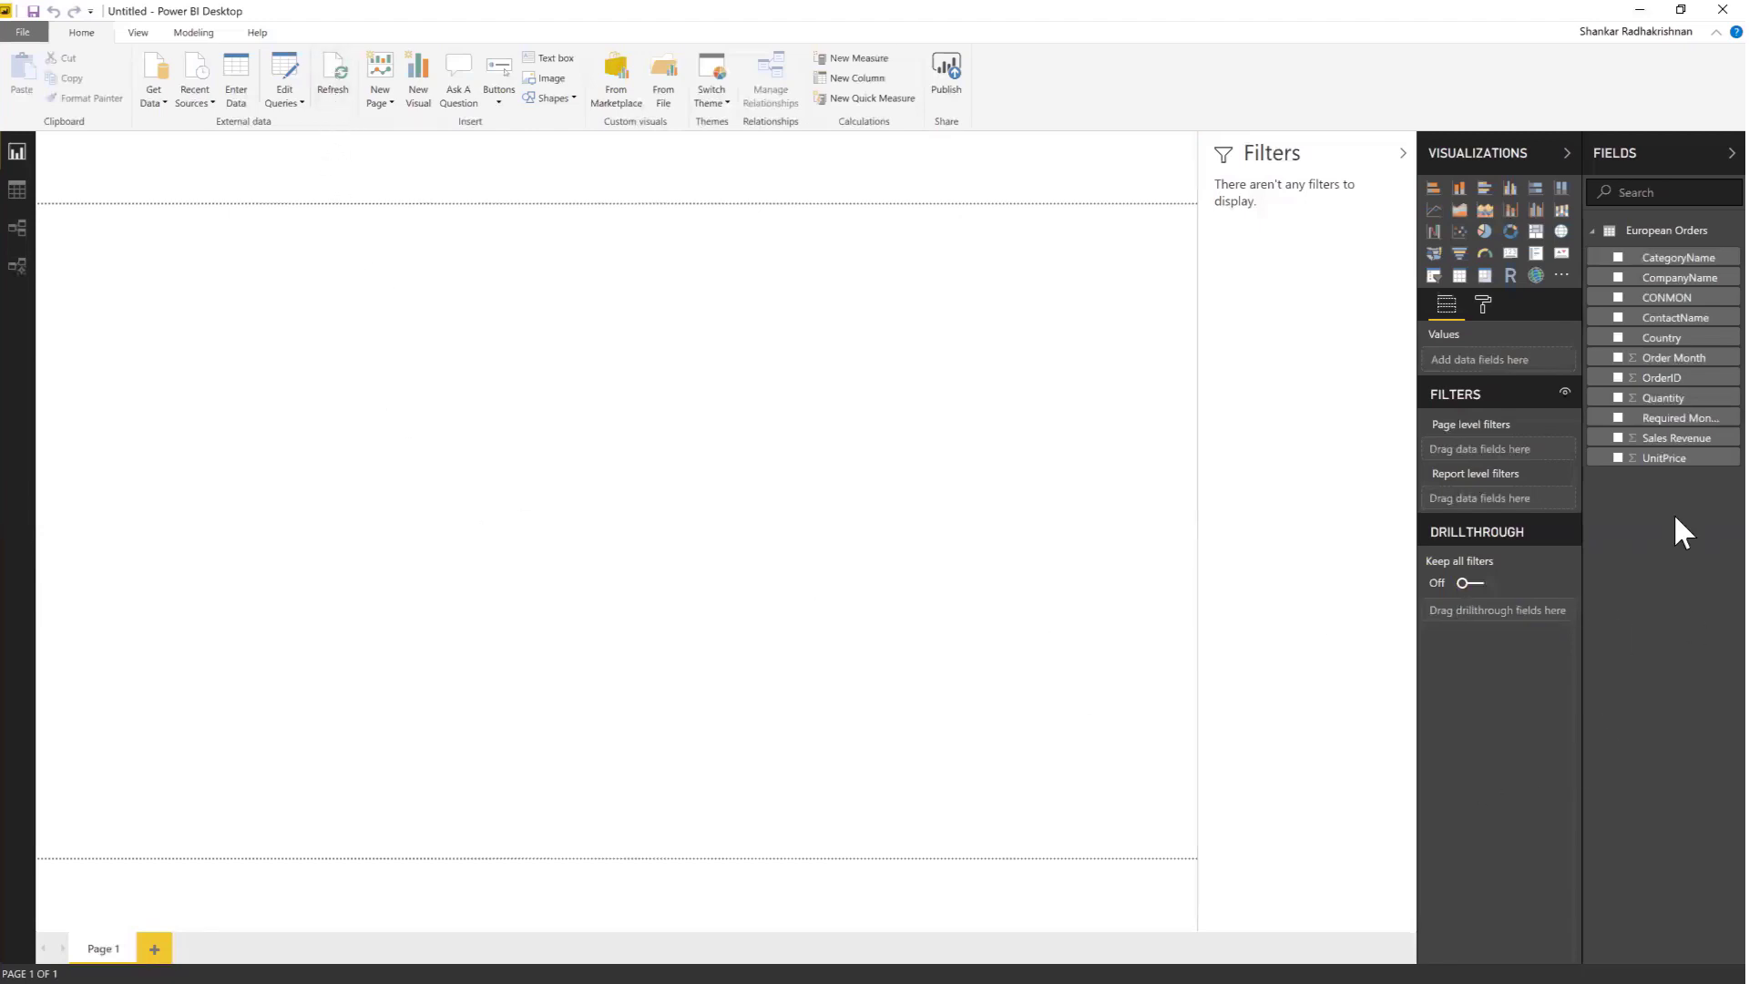
# Step: Build a table of CategoryName, CompanyName, Sales Revenue and Quantity, enlarge it, and convert it to a stacked column chart
pyautogui.click(1617, 260)
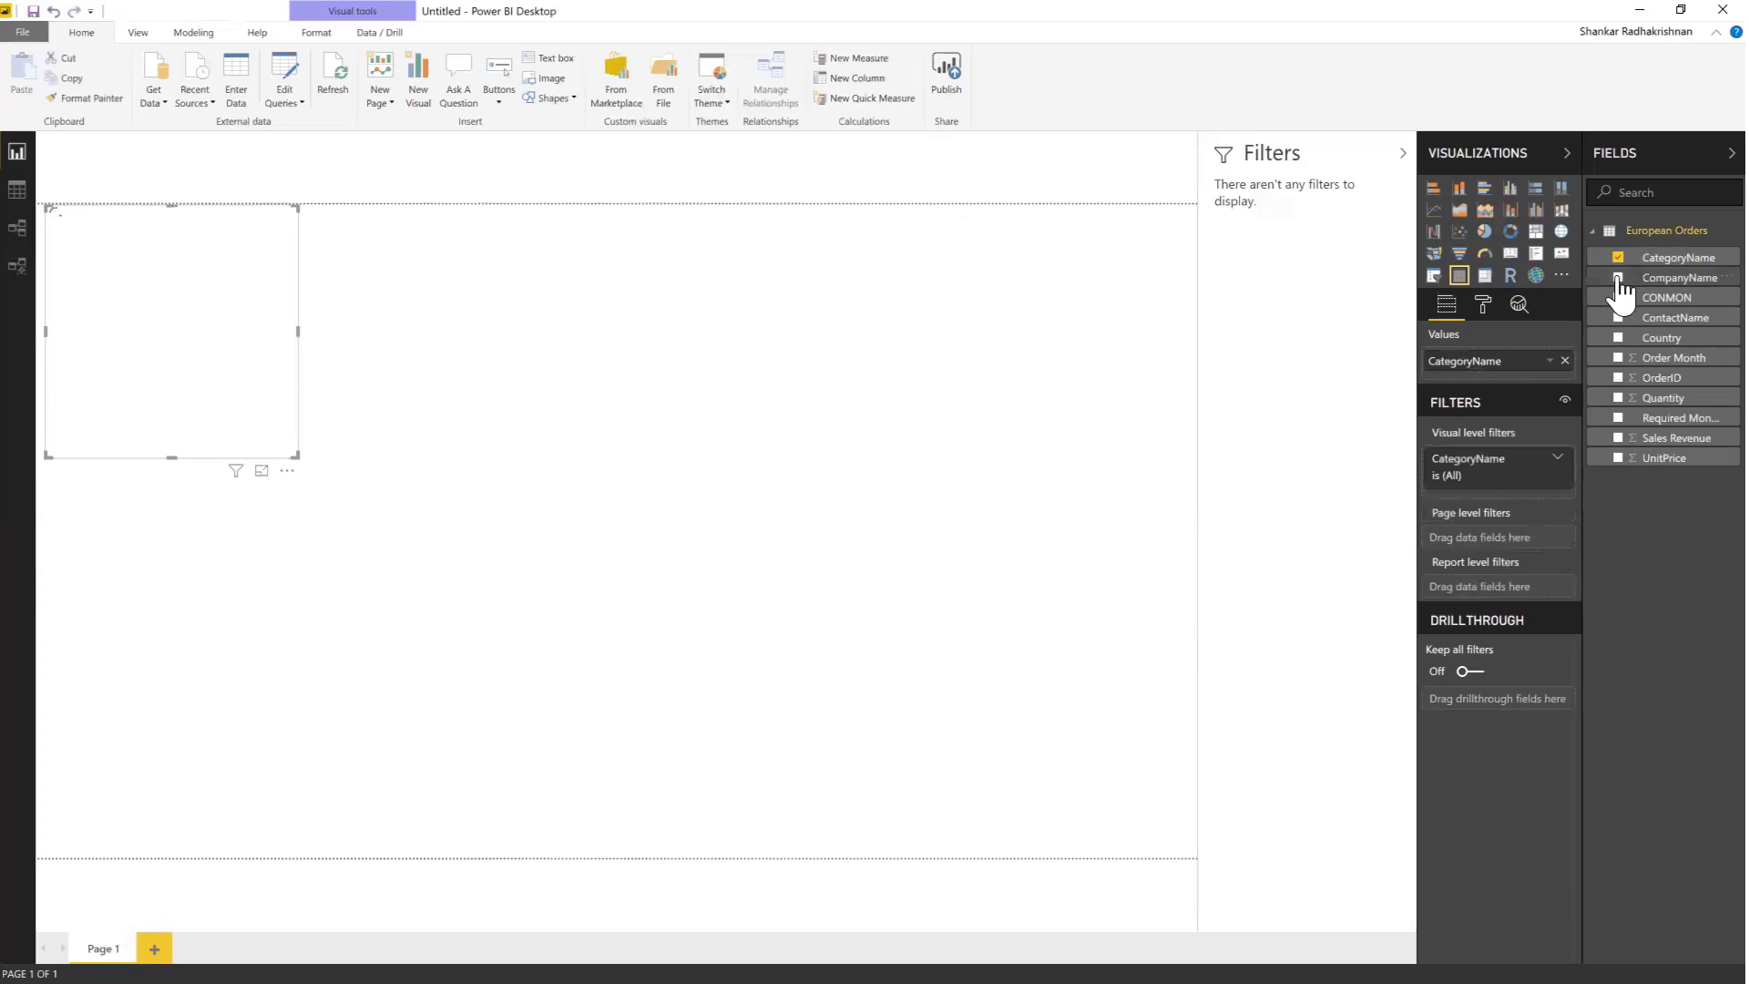
pyautogui.click(1618, 281)
pyautogui.click(1619, 439)
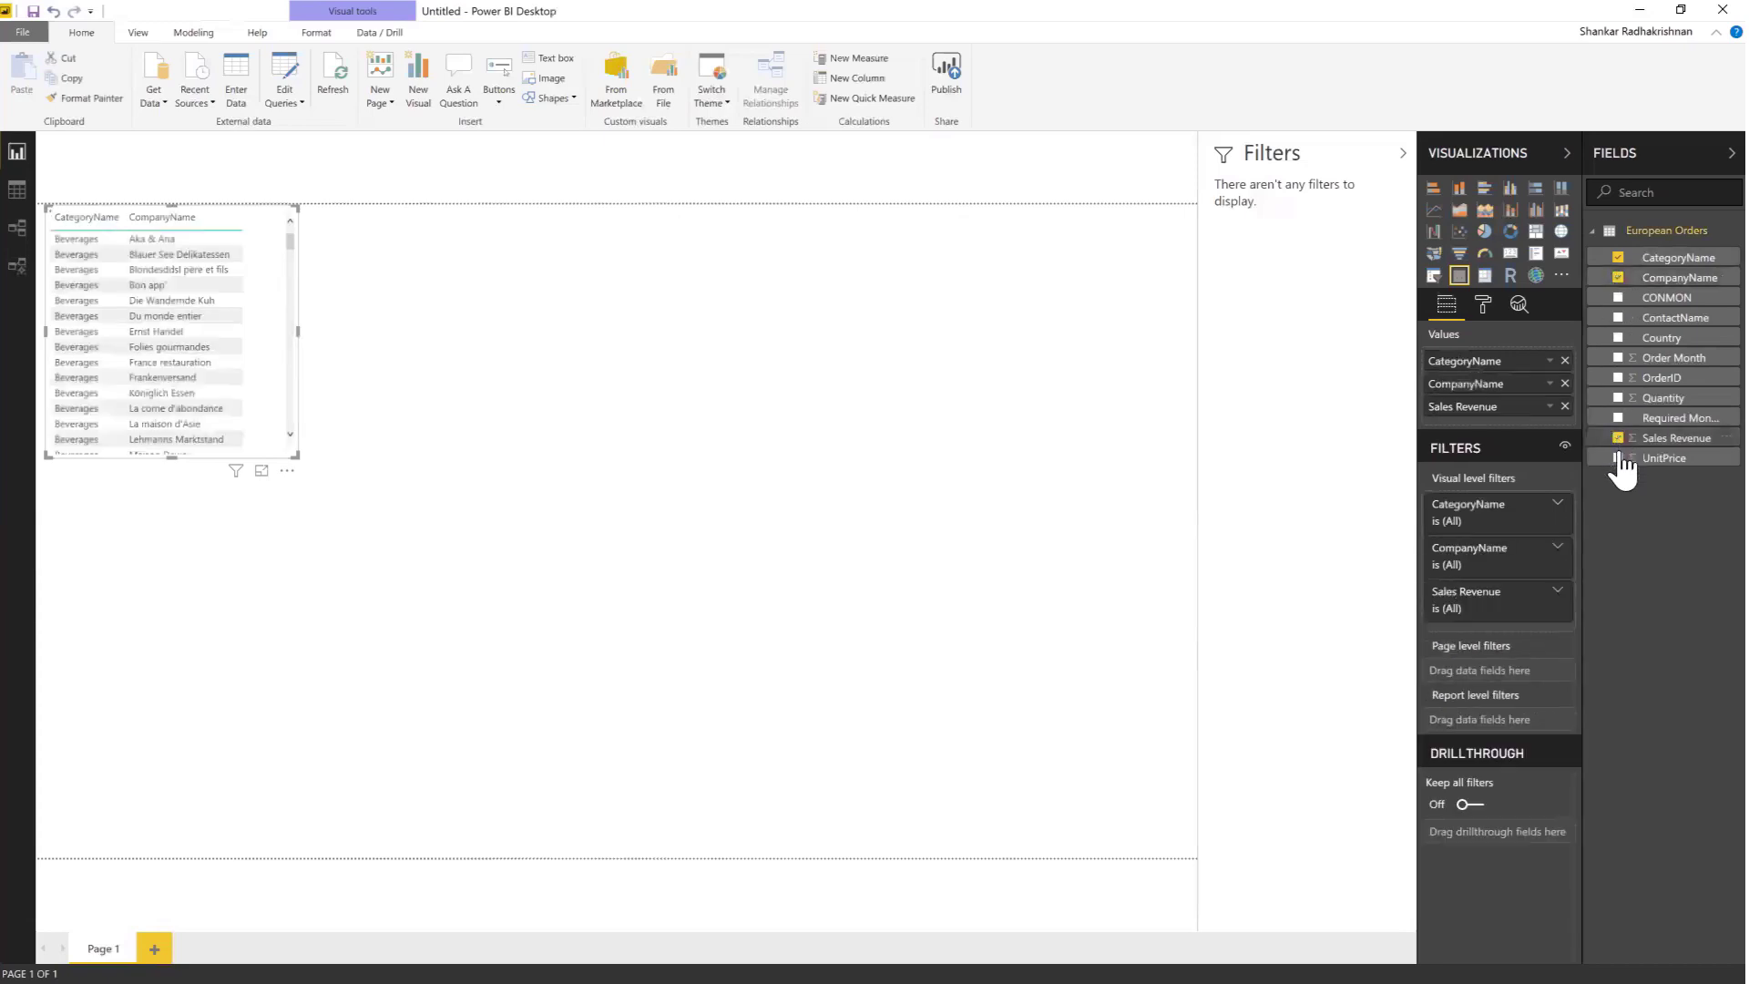
pyautogui.click(1619, 398)
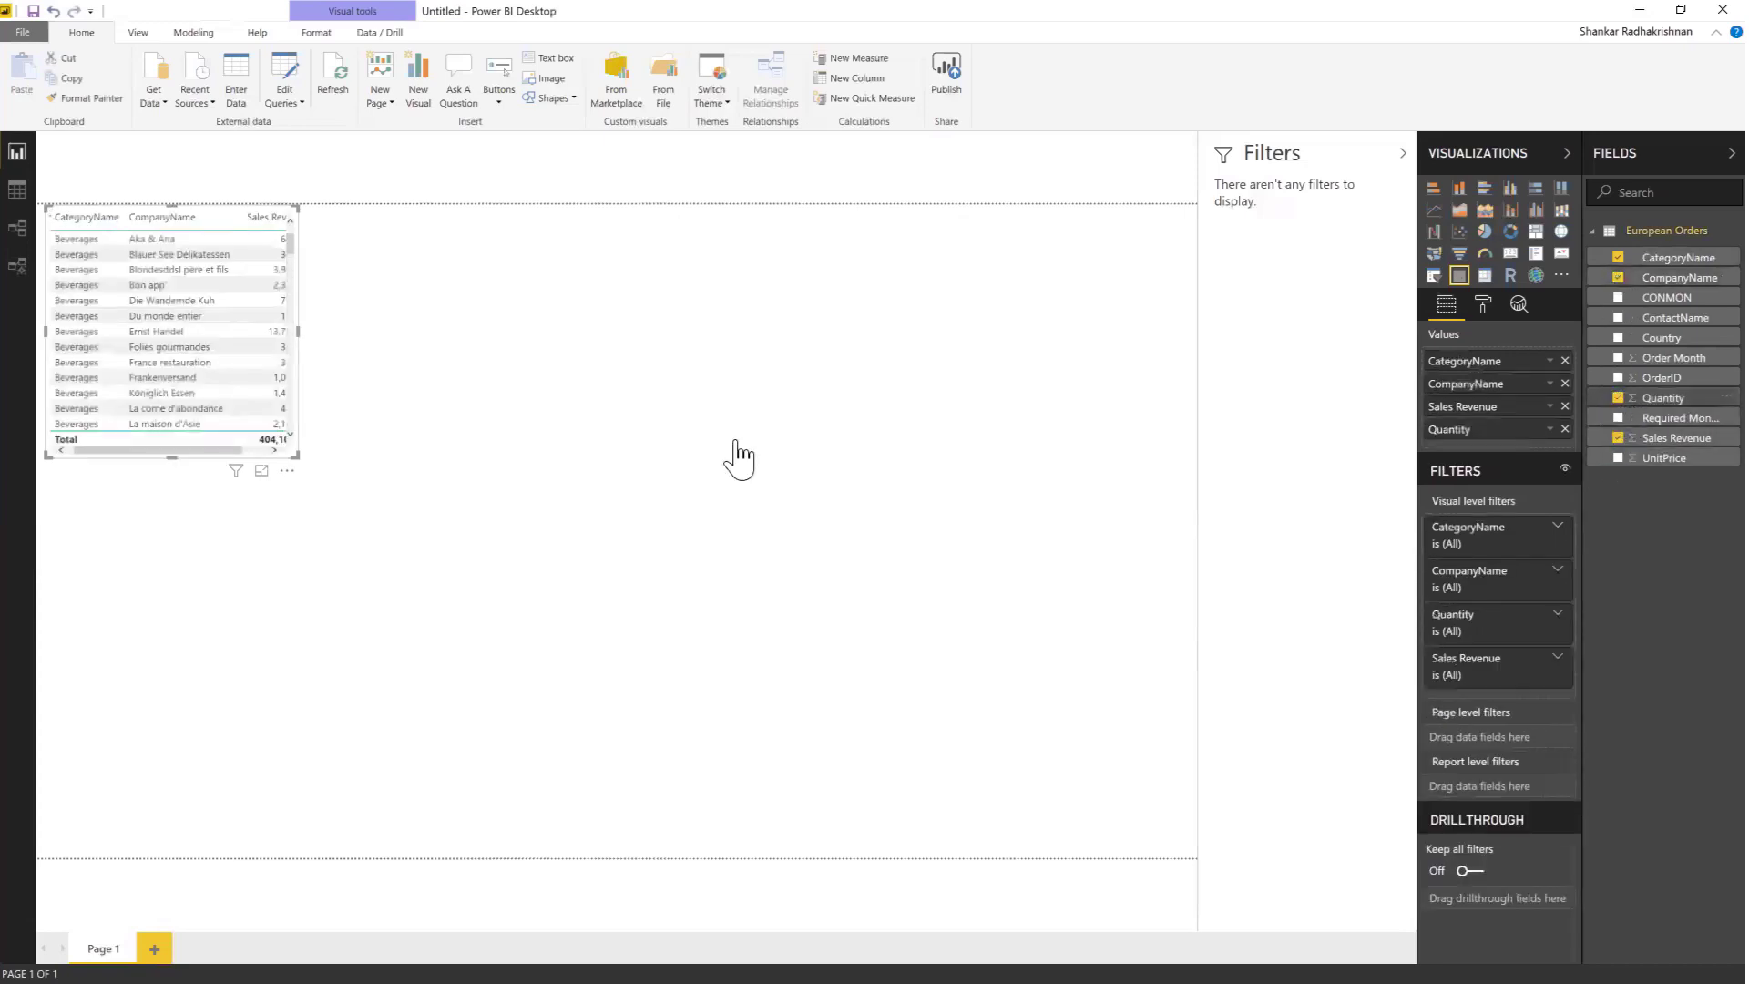
pyautogui.moveTo(294, 455); pyautogui.dragTo(635, 656)
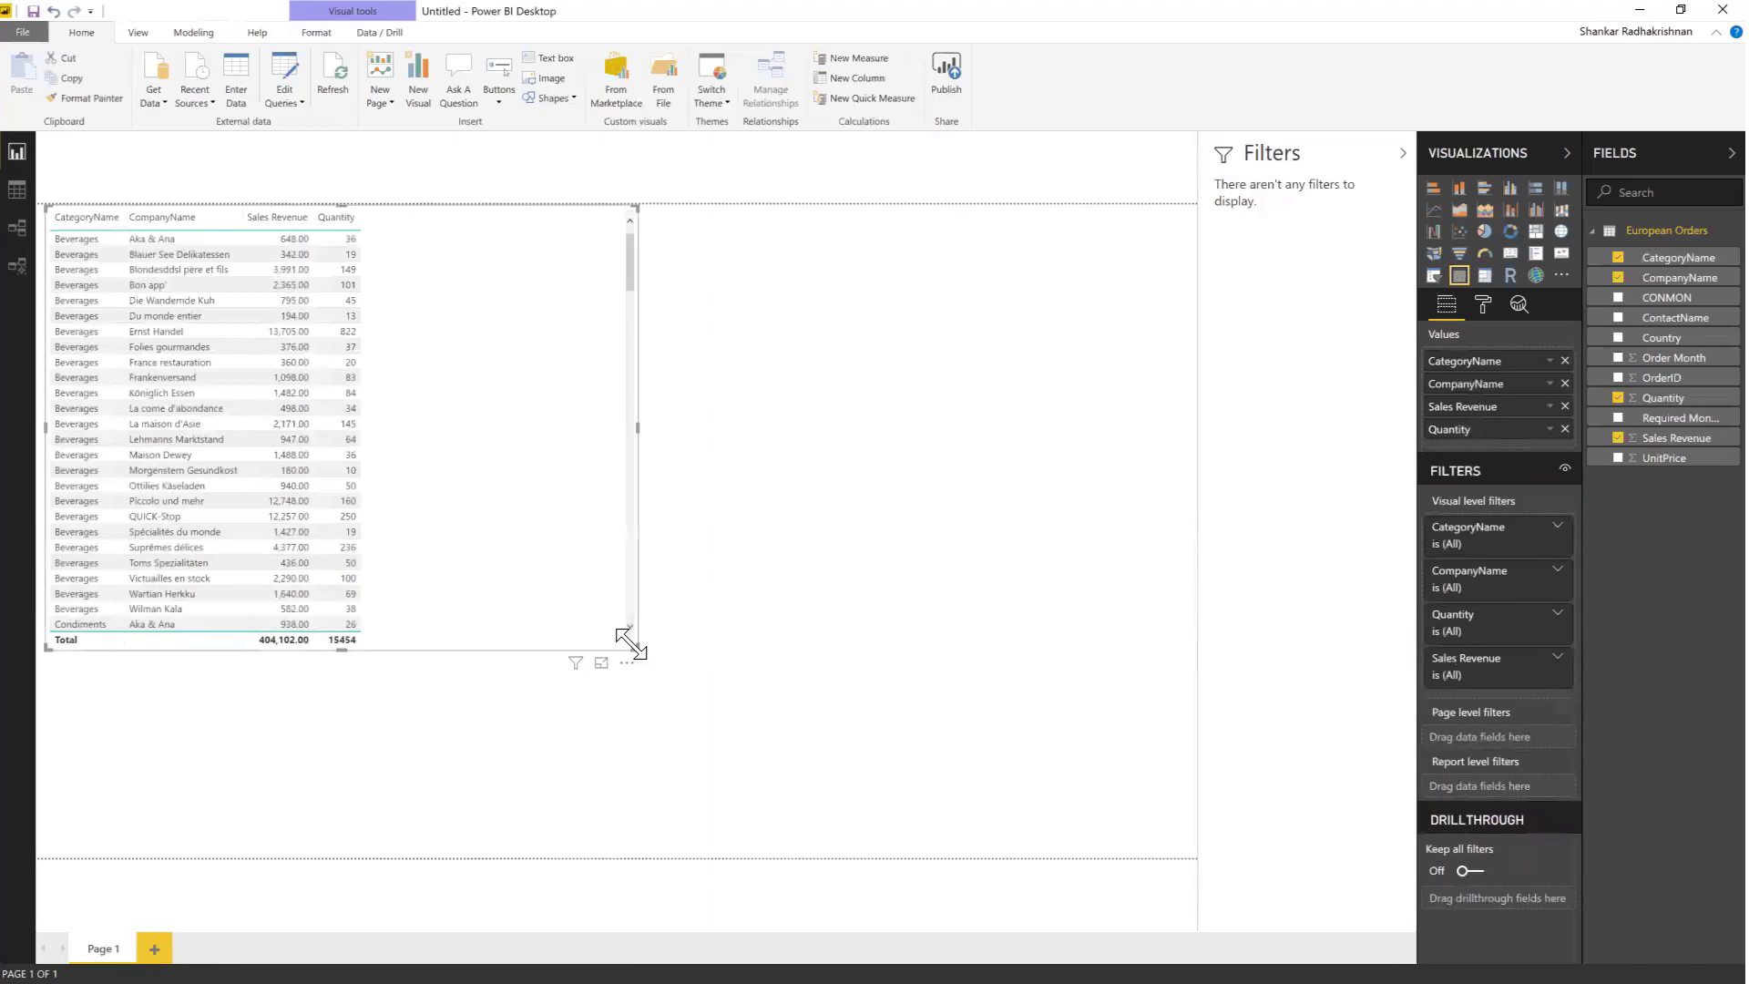
pyautogui.click(1459, 187)
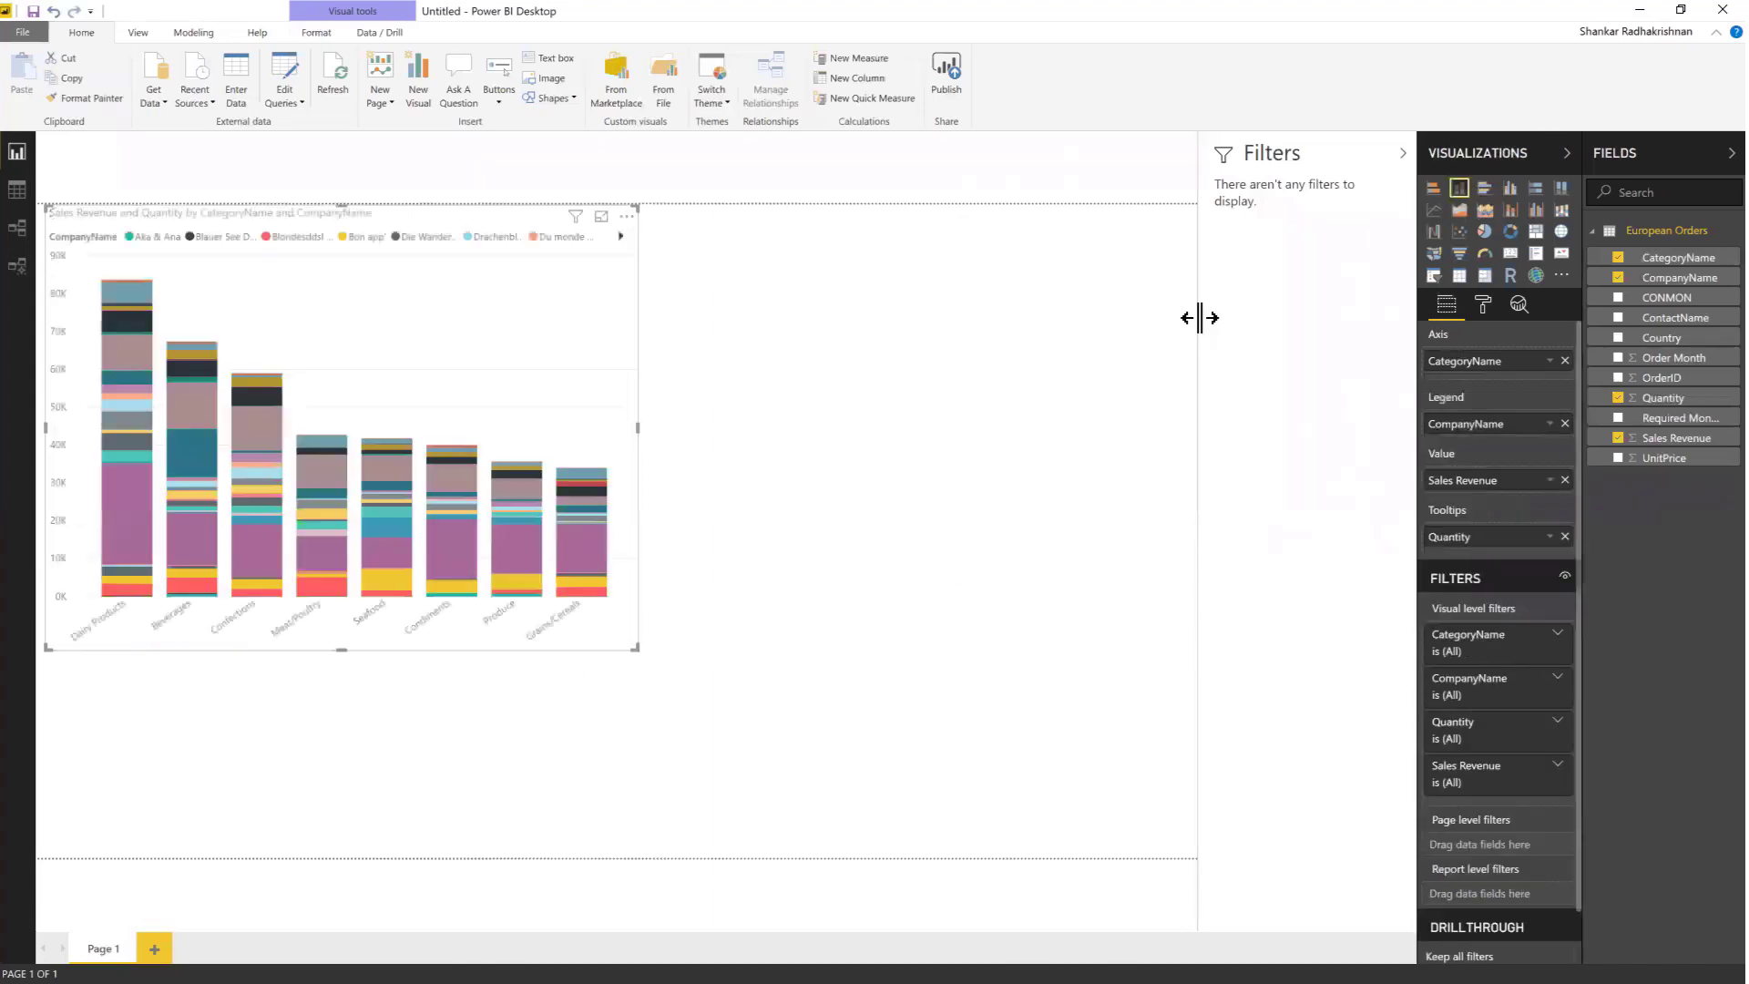
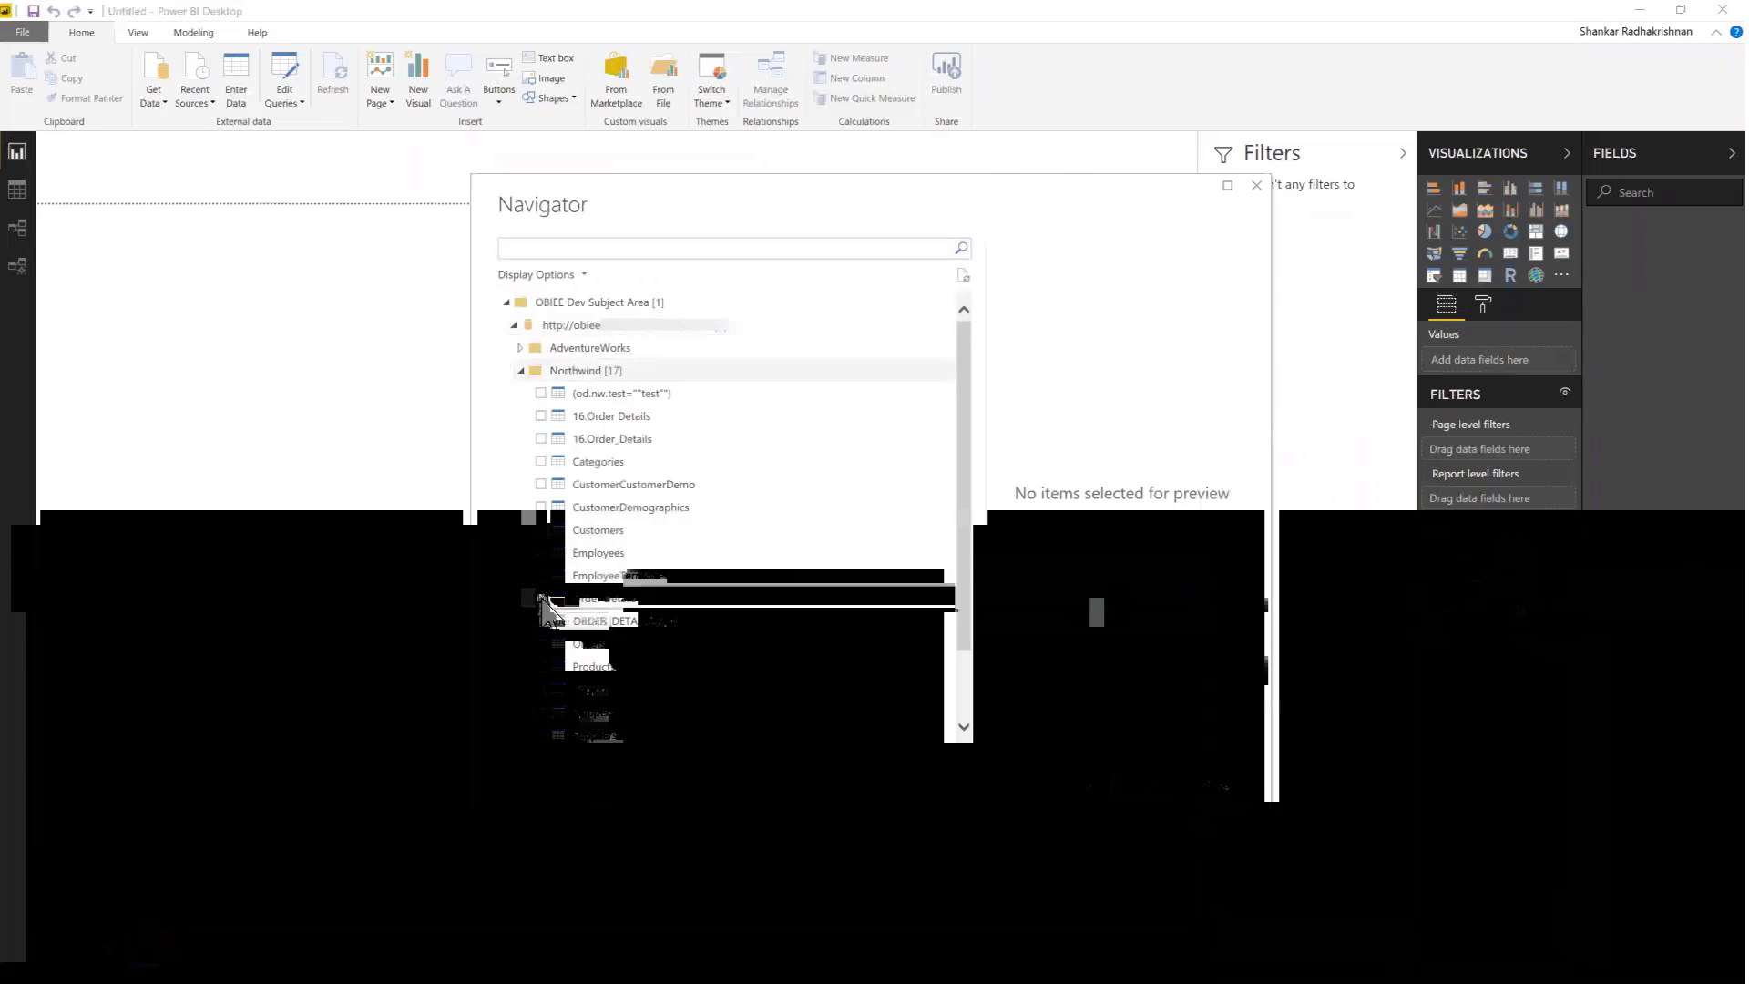
# Step: Add Customers, Orders and Products alongside Order Details and load all four tables
pyautogui.click(541, 529)
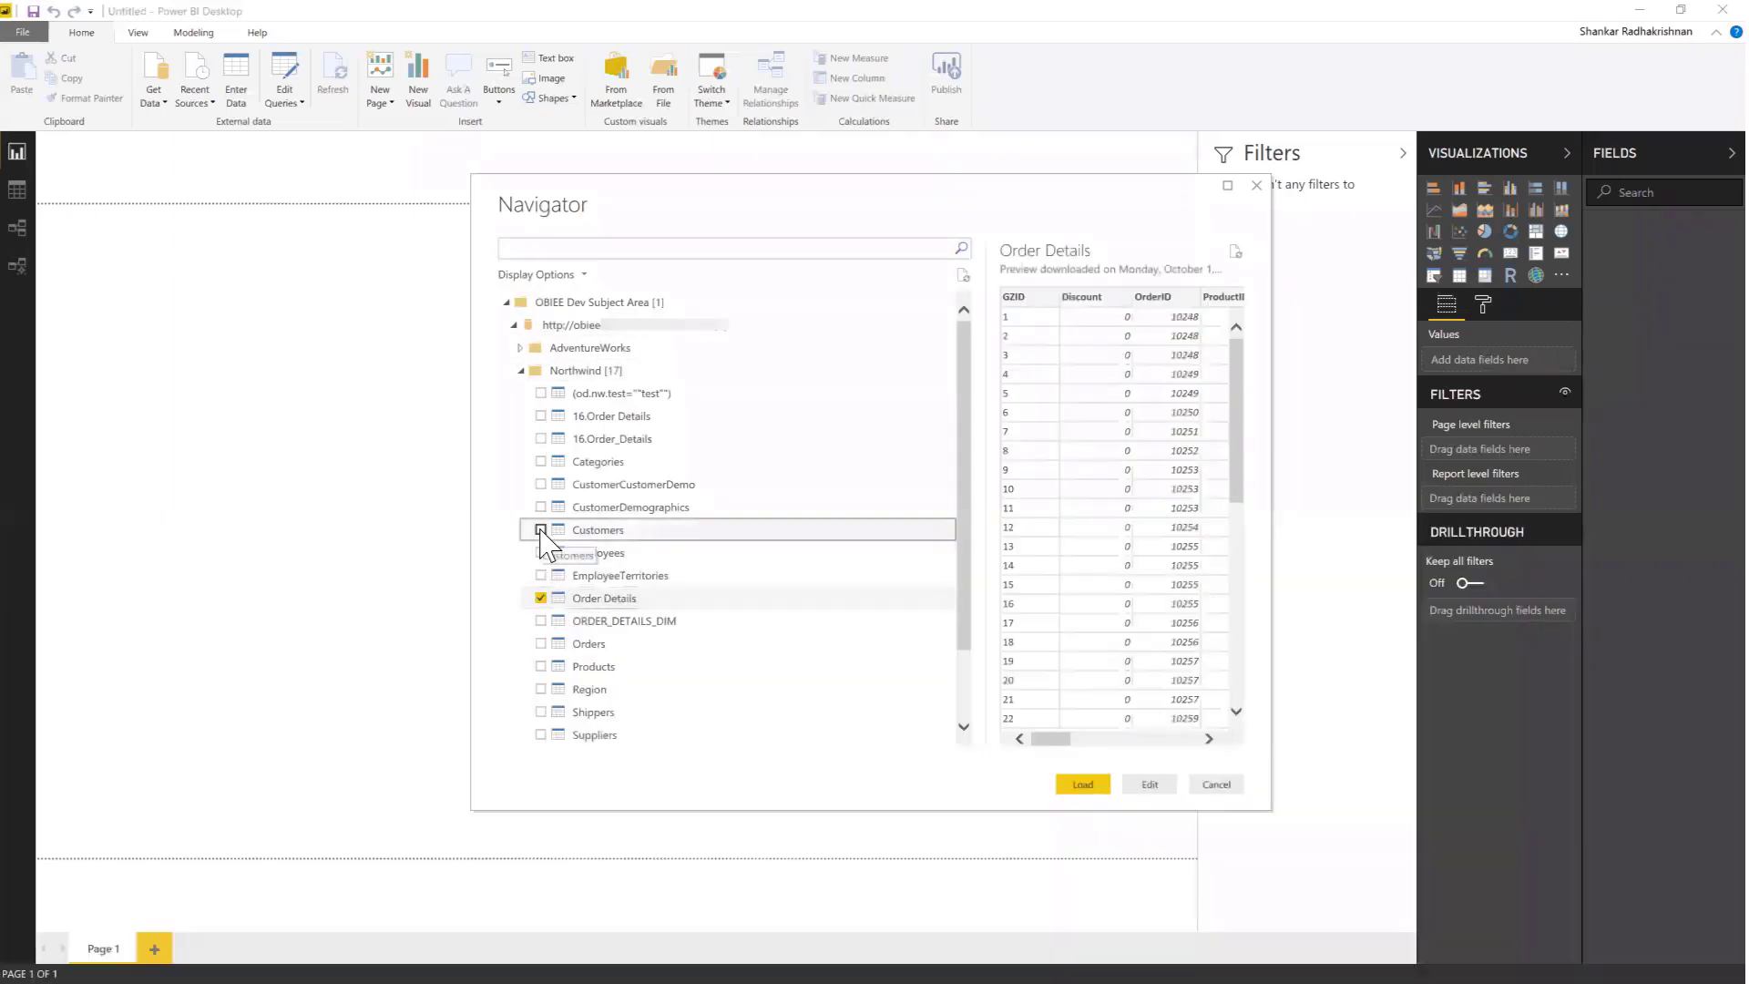
pyautogui.click(541, 643)
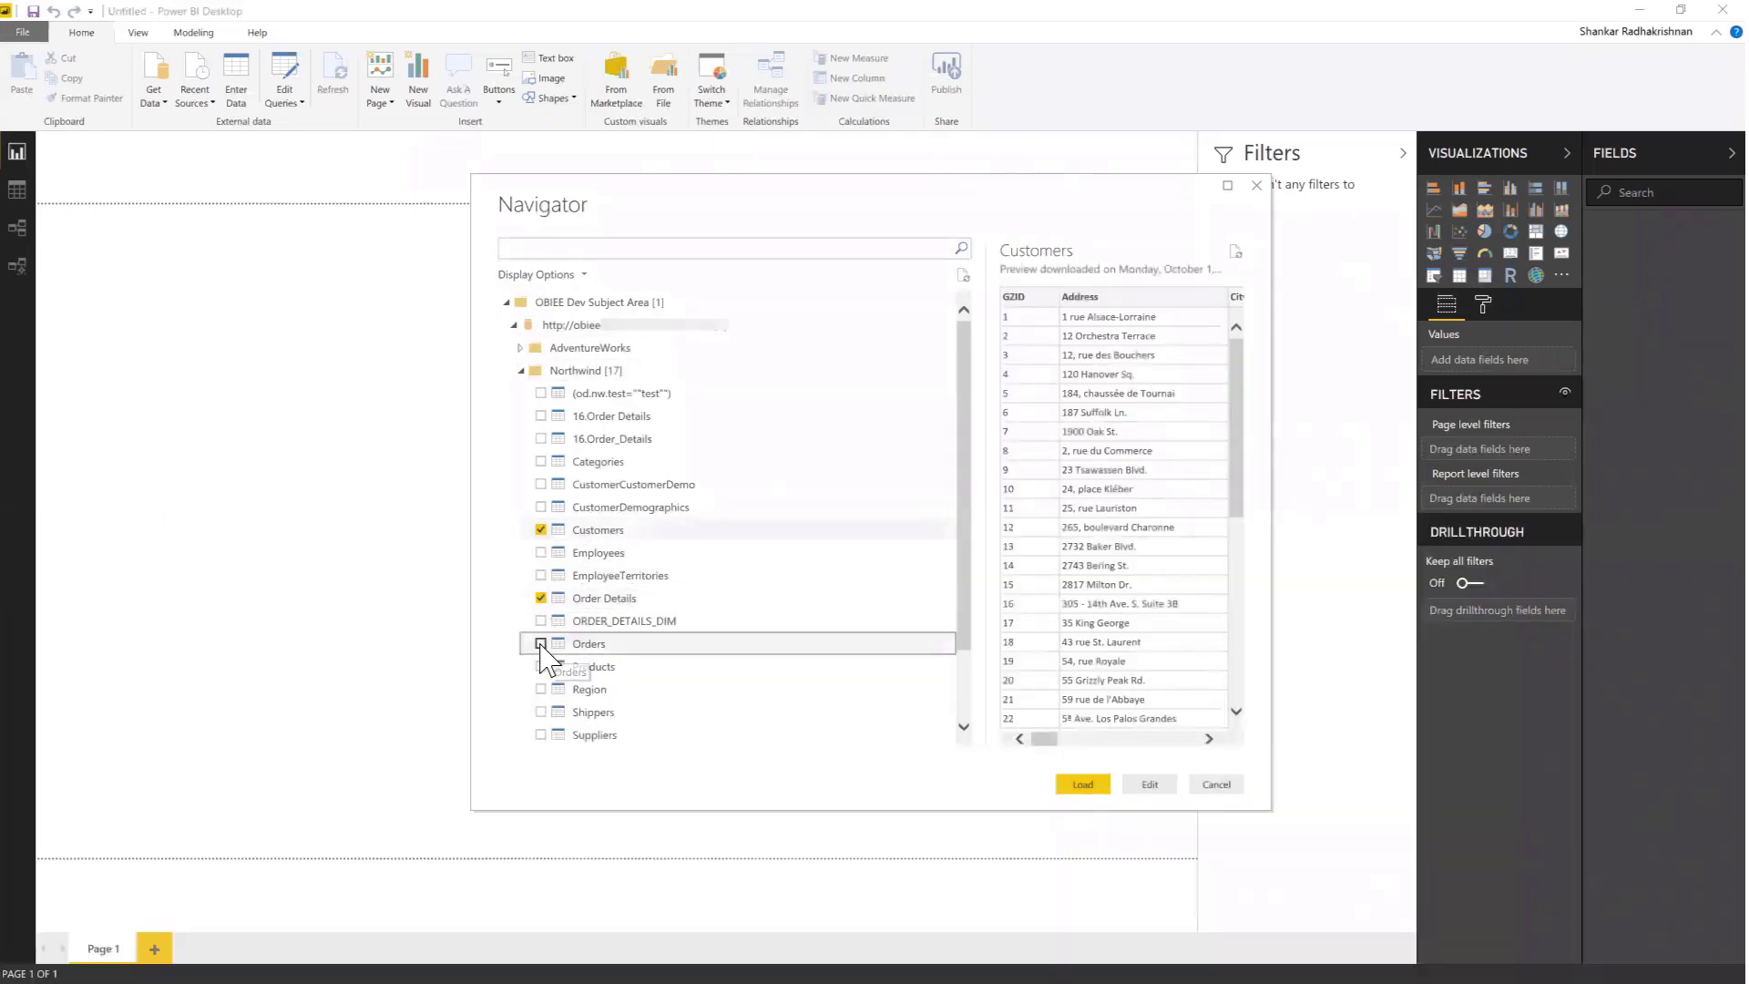
pyautogui.click(541, 666)
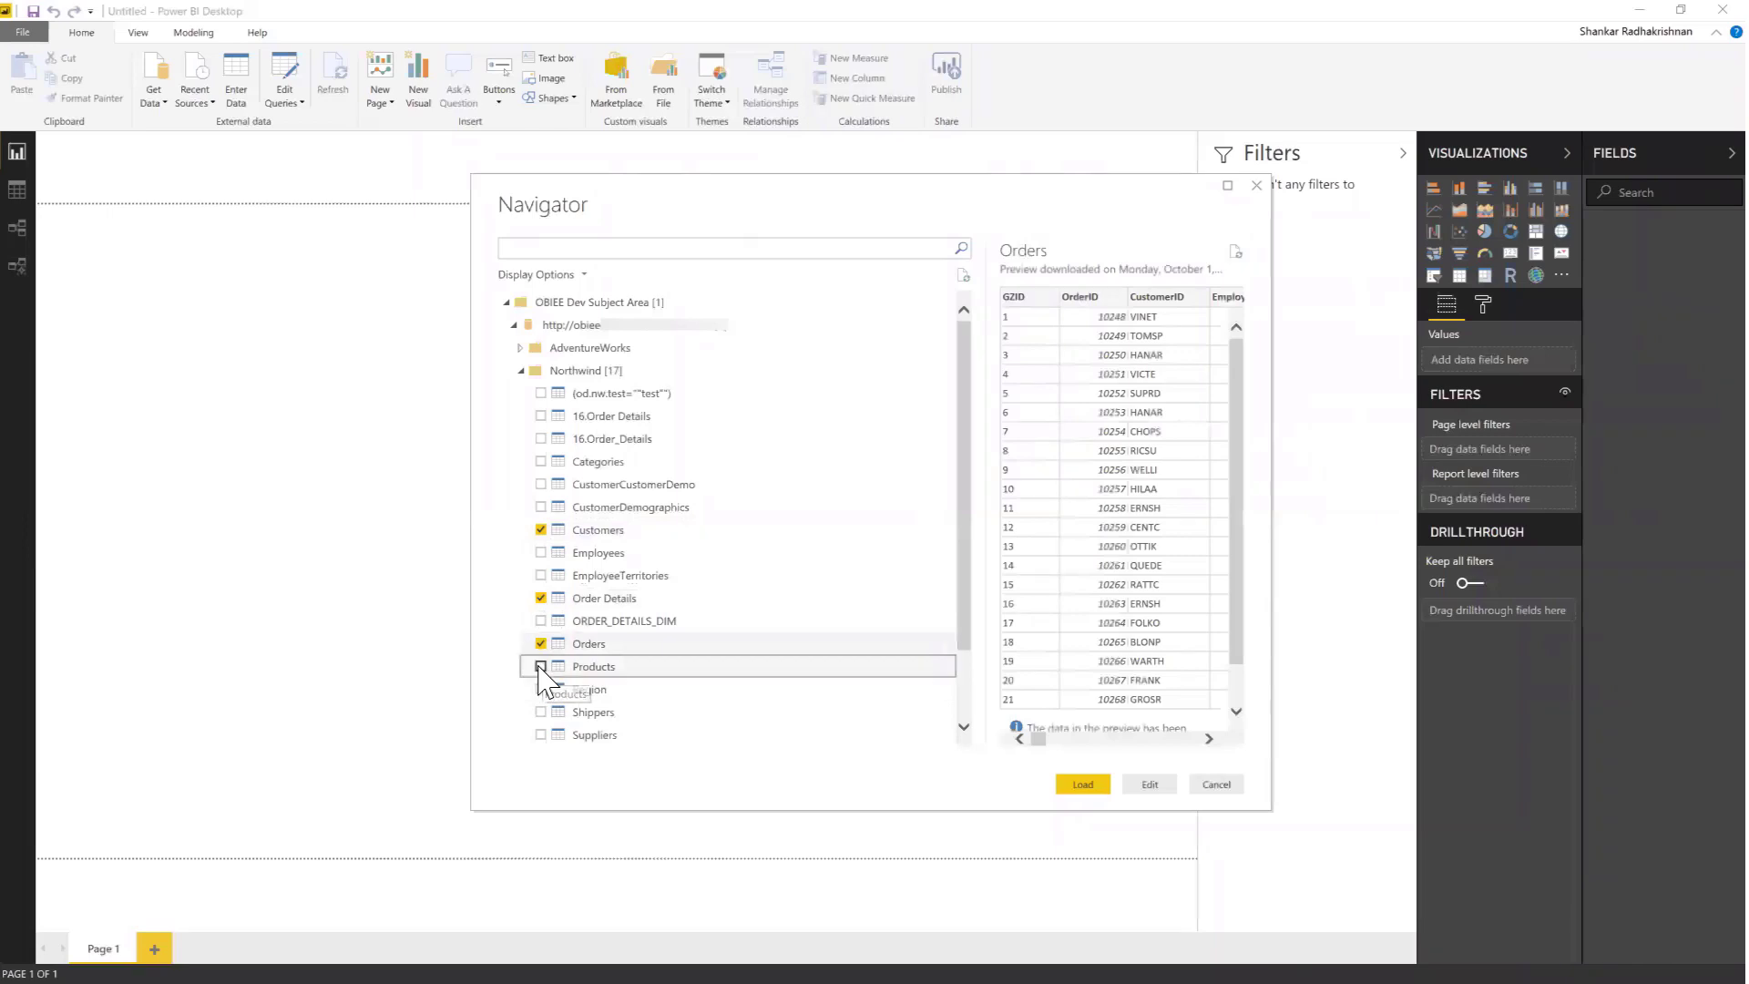
pyautogui.click(1099, 788)
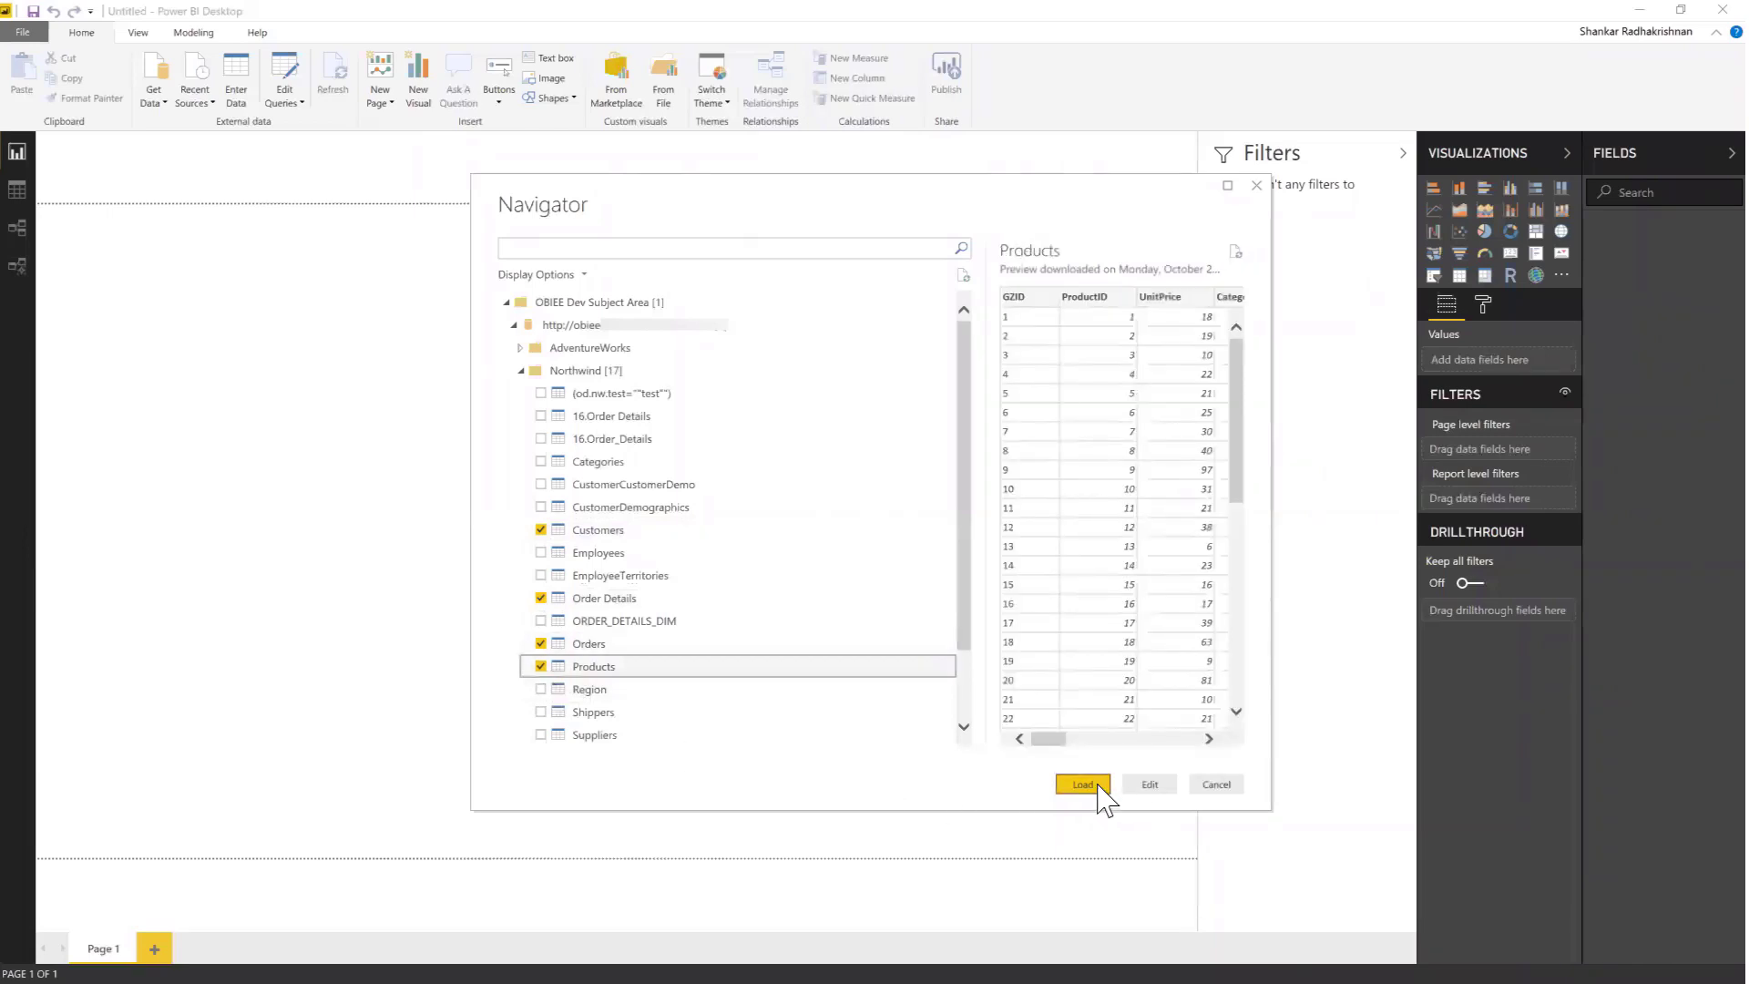
pyautogui.click(1083, 784)
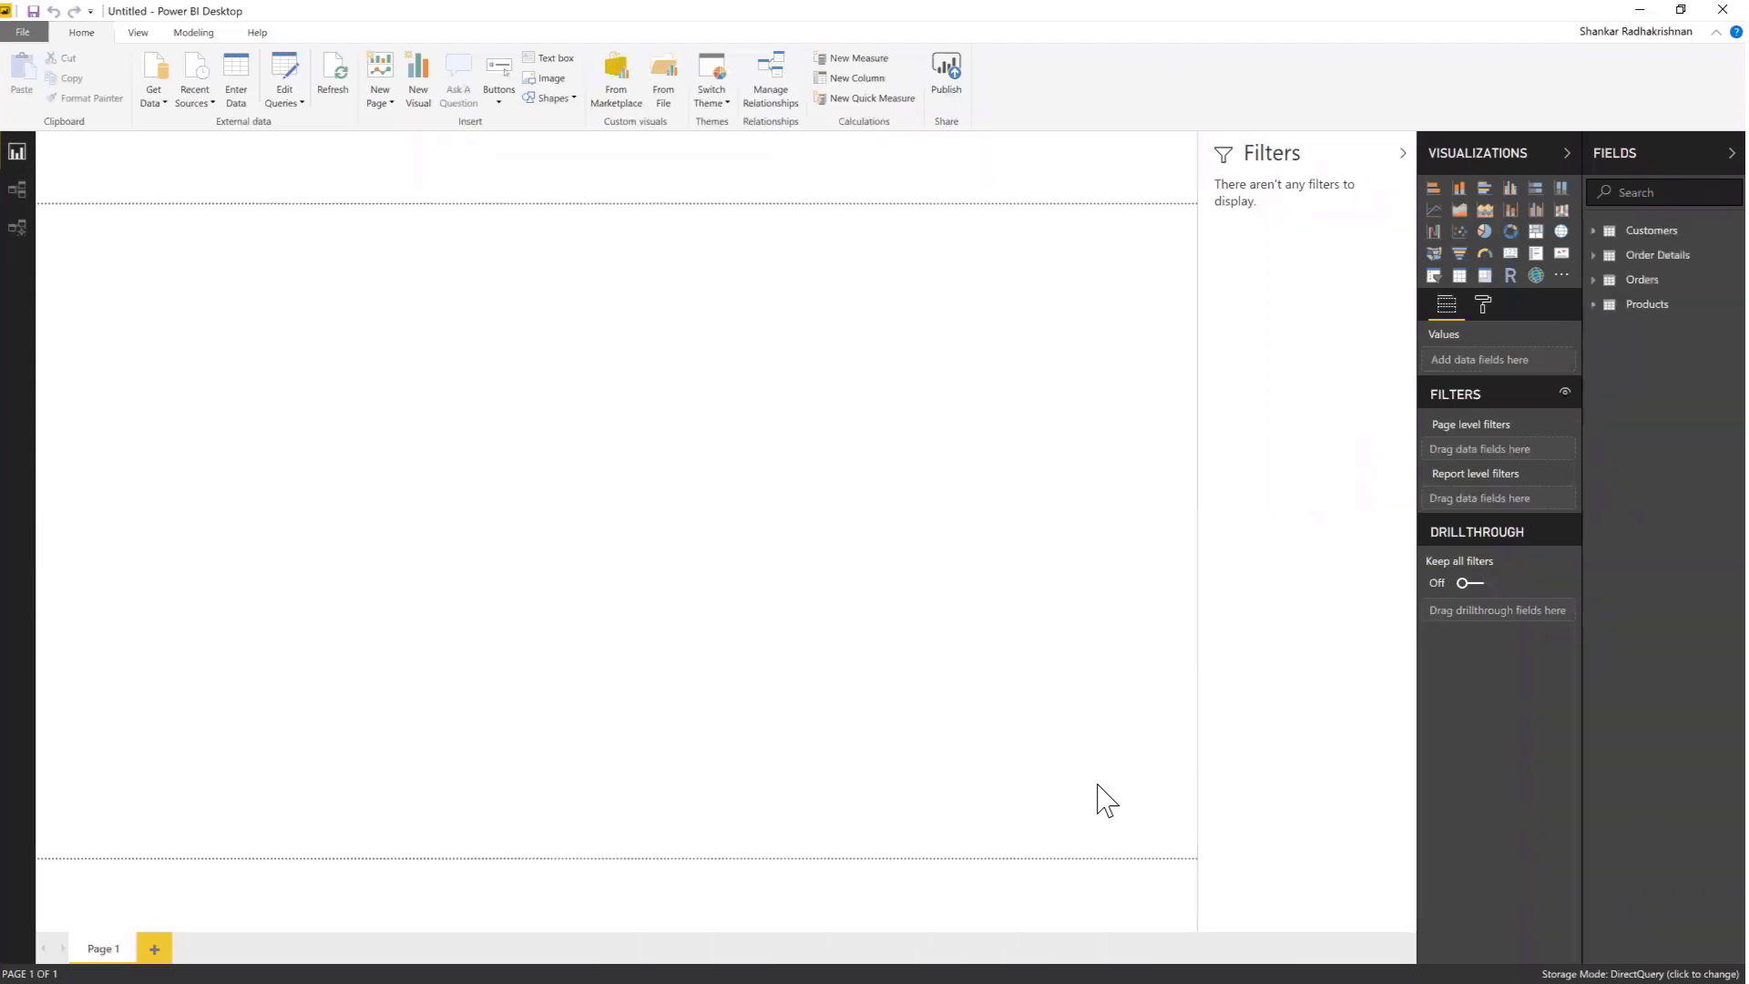
# Step: In Model view, relate Order Details GZID to Customers GZID as many-to-one, single direction
pyautogui.click(14, 189)
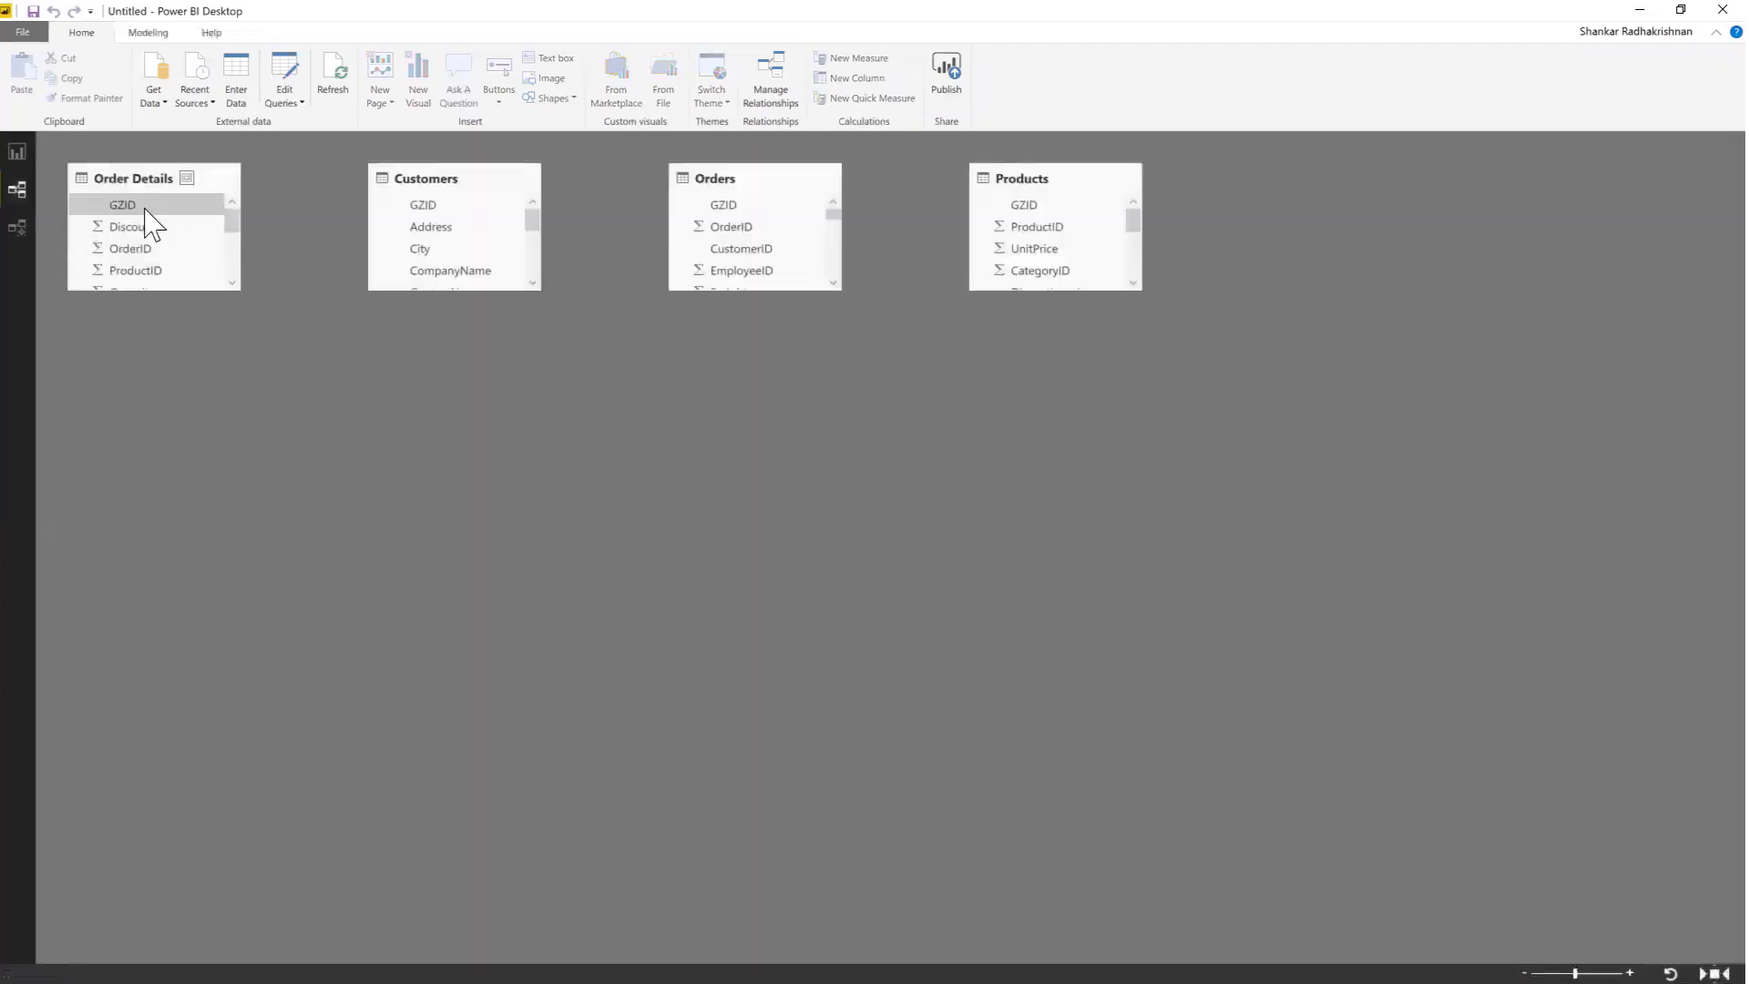
pyautogui.click(143, 210)
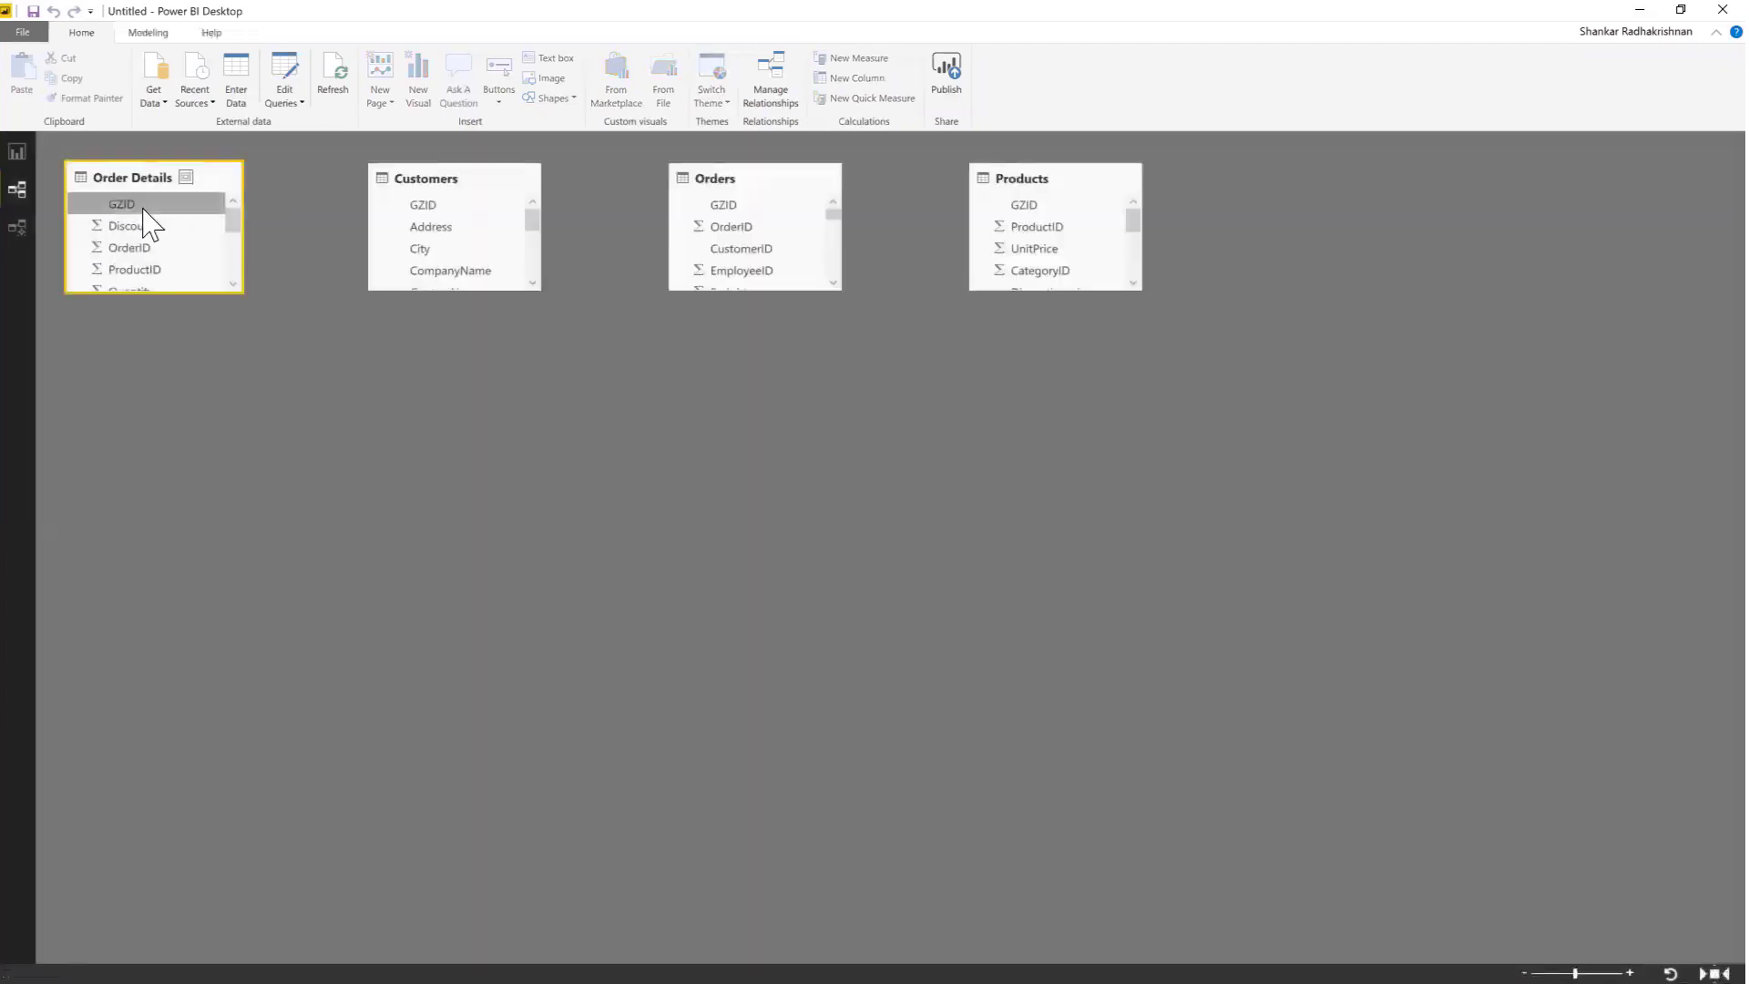
pyautogui.moveTo(143, 210); pyautogui.dragTo(449, 215)
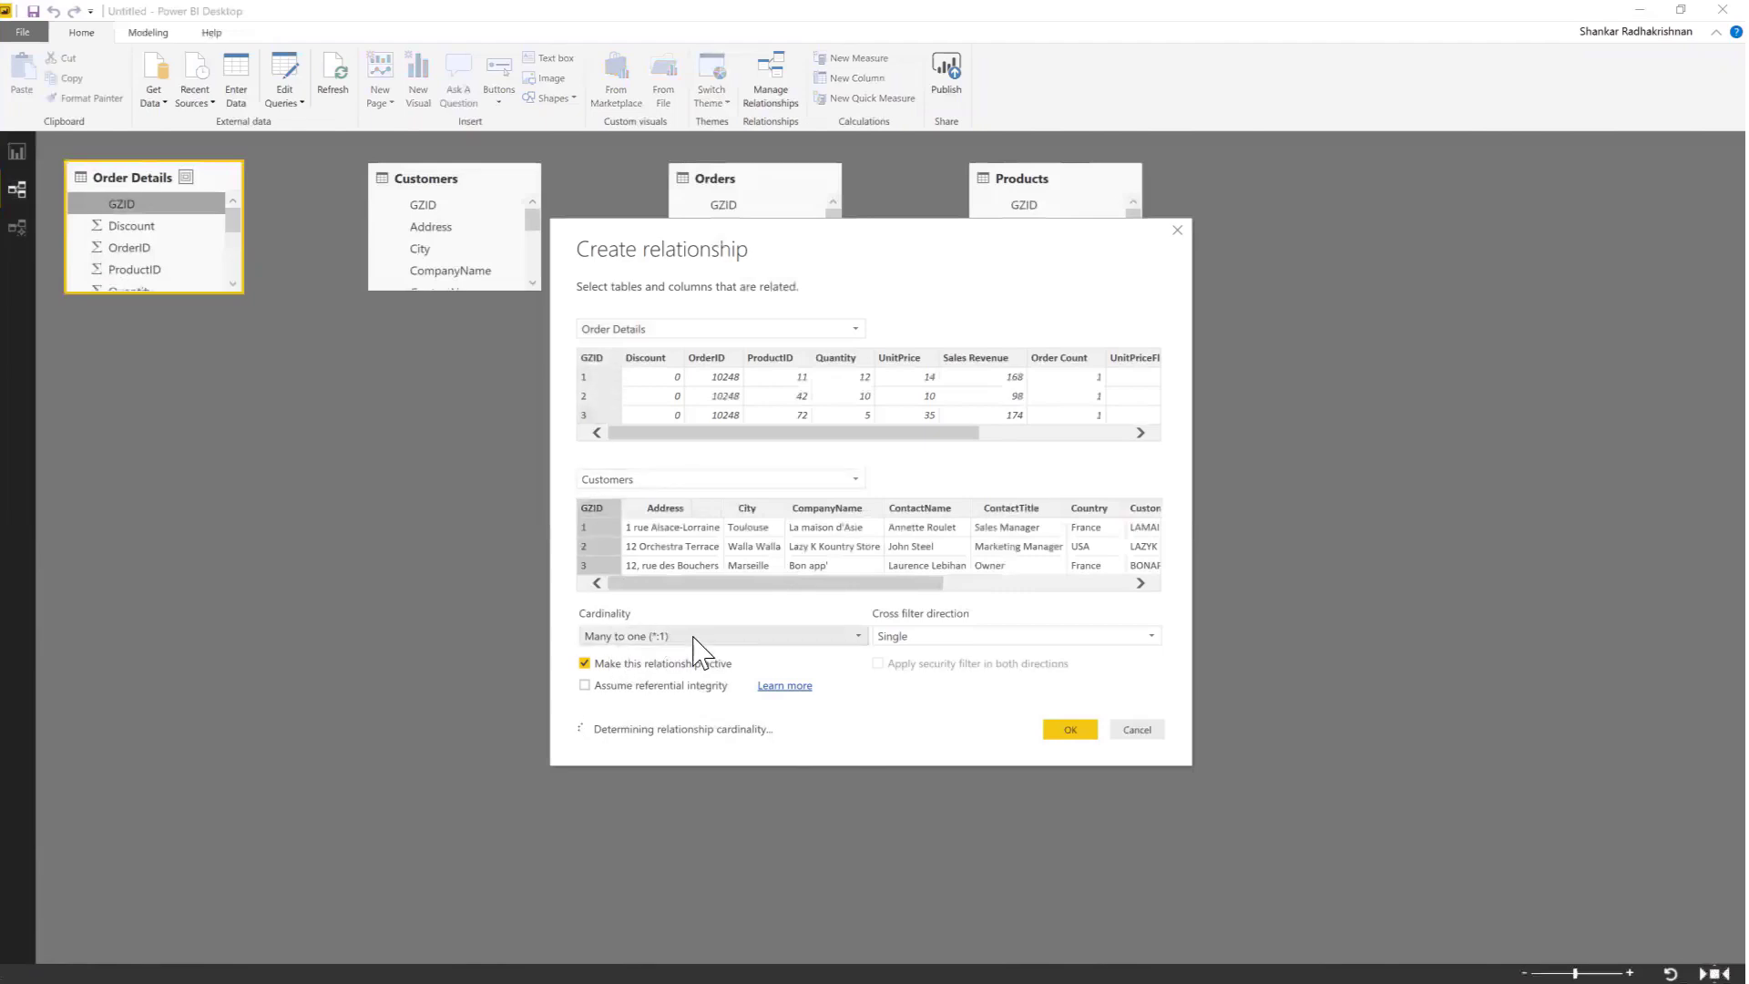
pyautogui.click(658, 636)
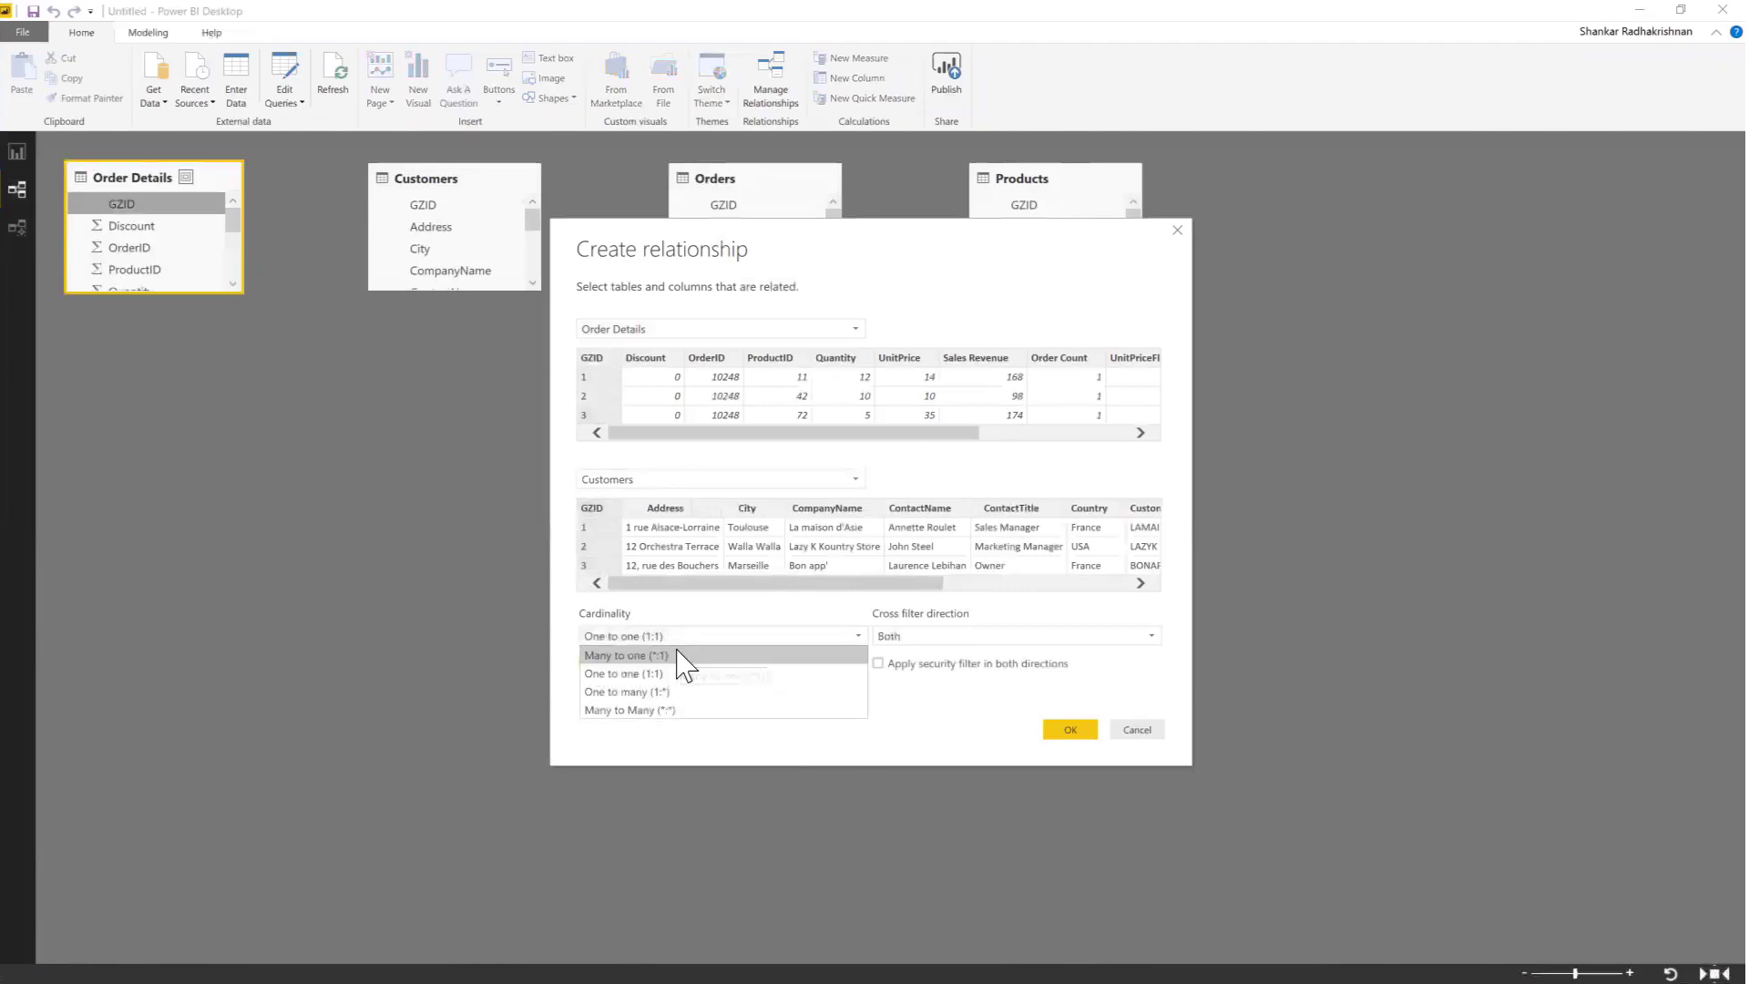
pyautogui.click(681, 656)
pyautogui.click(948, 634)
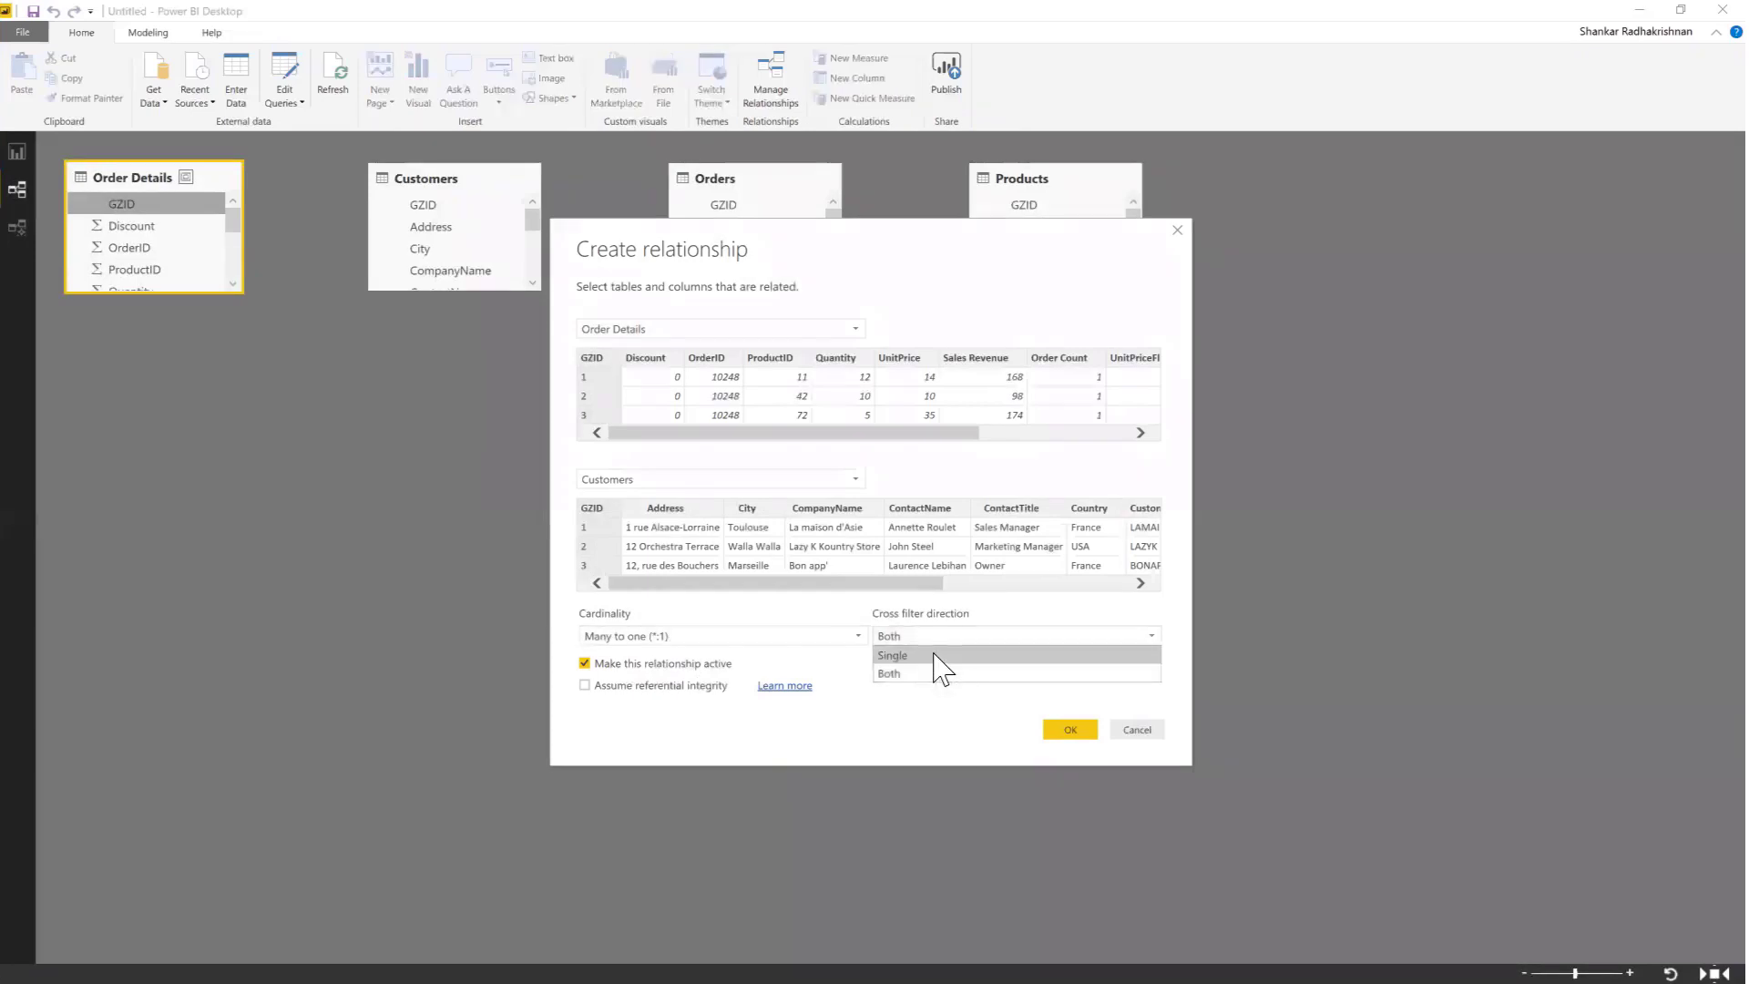
pyautogui.click(933, 653)
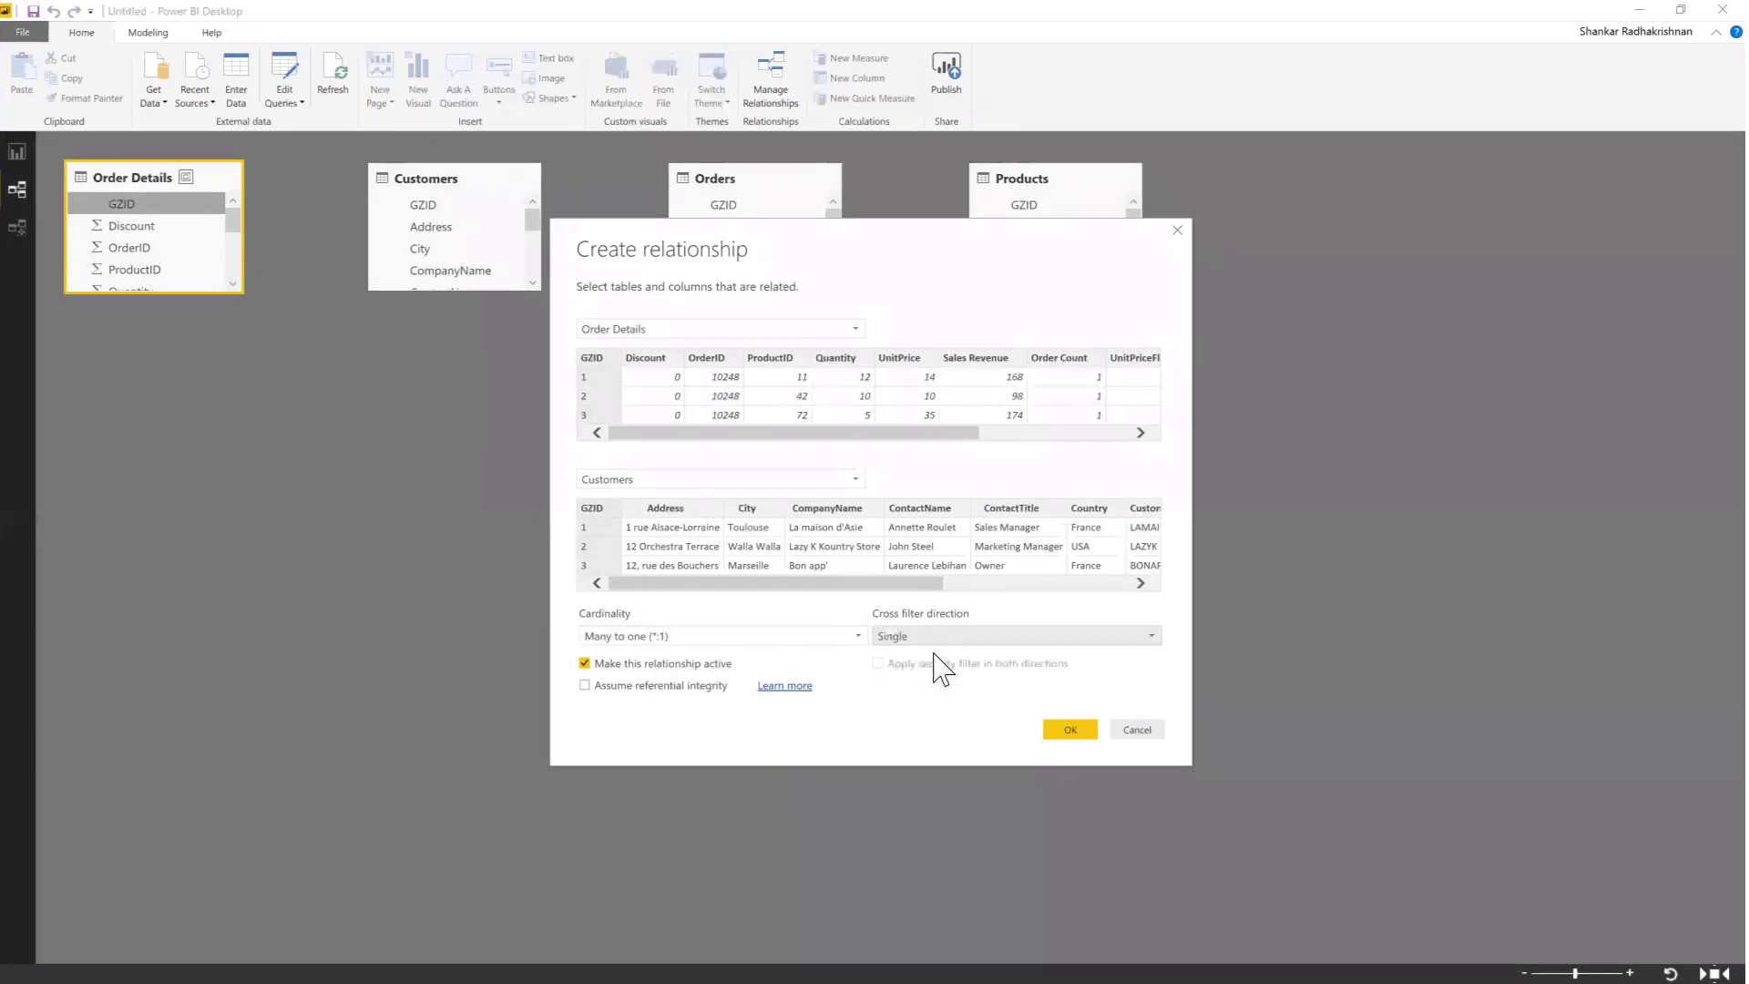
pyautogui.click(1070, 728)
# Step: Relate Order Details GZID to Orders GZID as many-to-one, single direction
pyautogui.moveTo(144, 204); pyautogui.dragTo(733, 218)
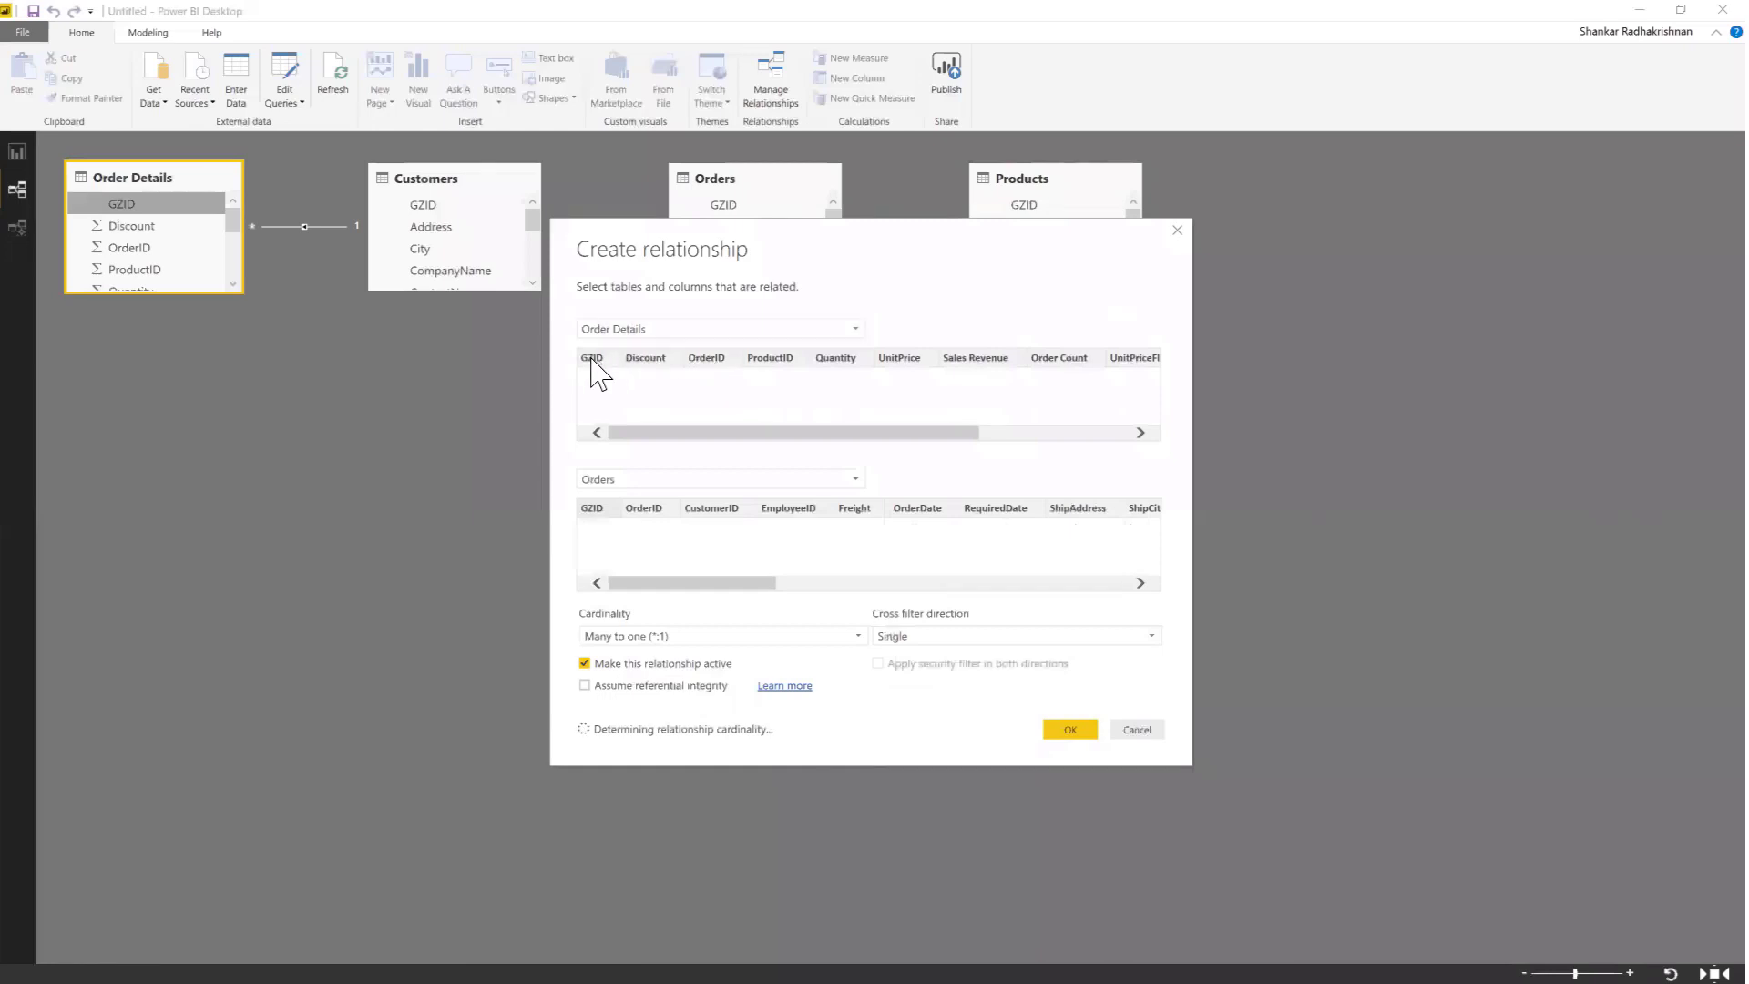
pyautogui.click(701, 636)
pyautogui.click(705, 652)
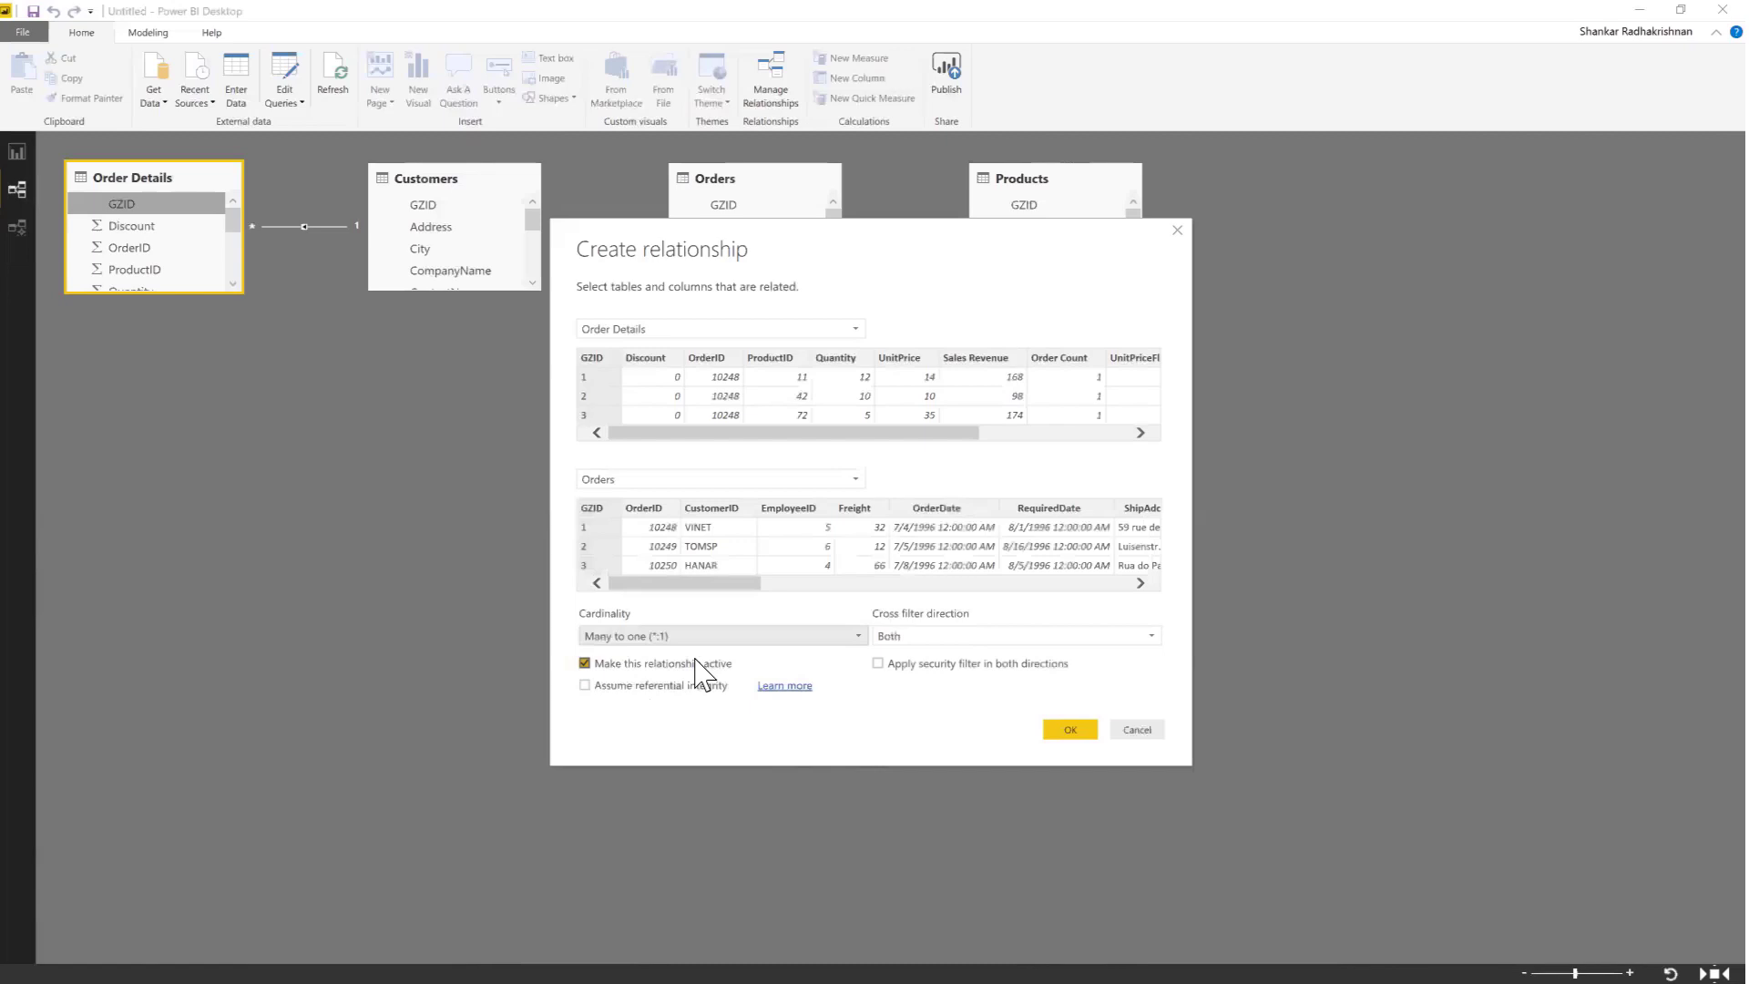
pyautogui.click(899, 636)
pyautogui.click(897, 674)
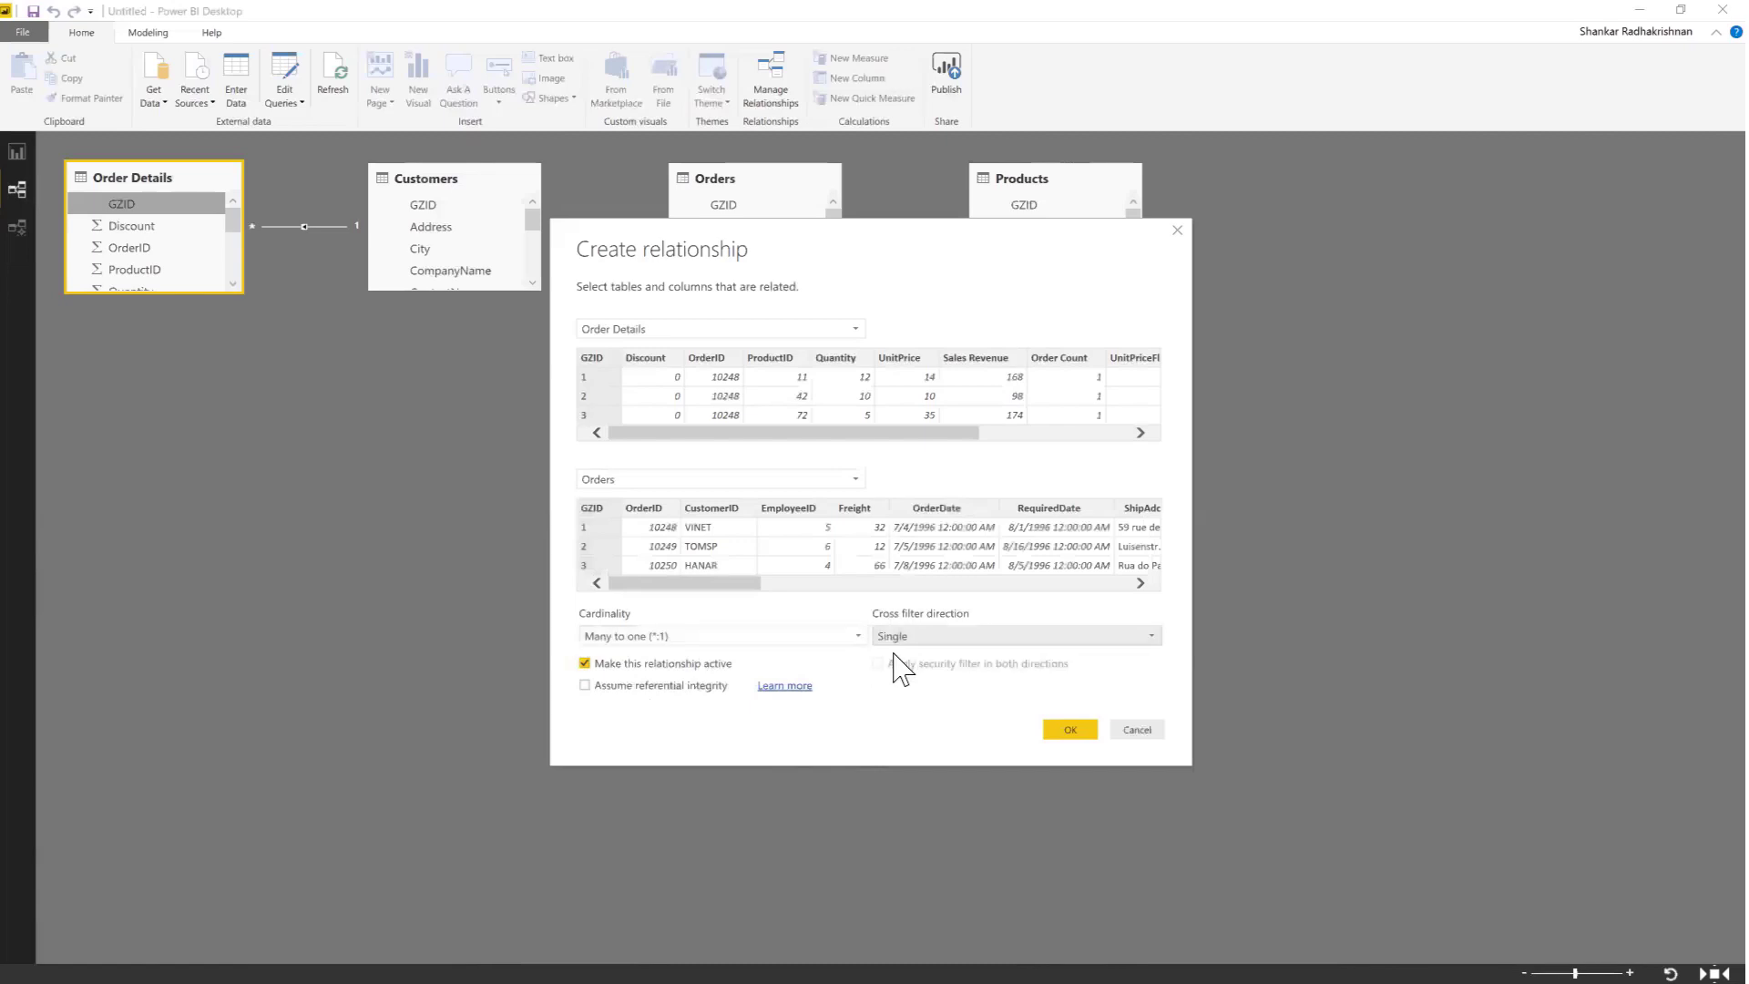
pyautogui.click(1063, 731)
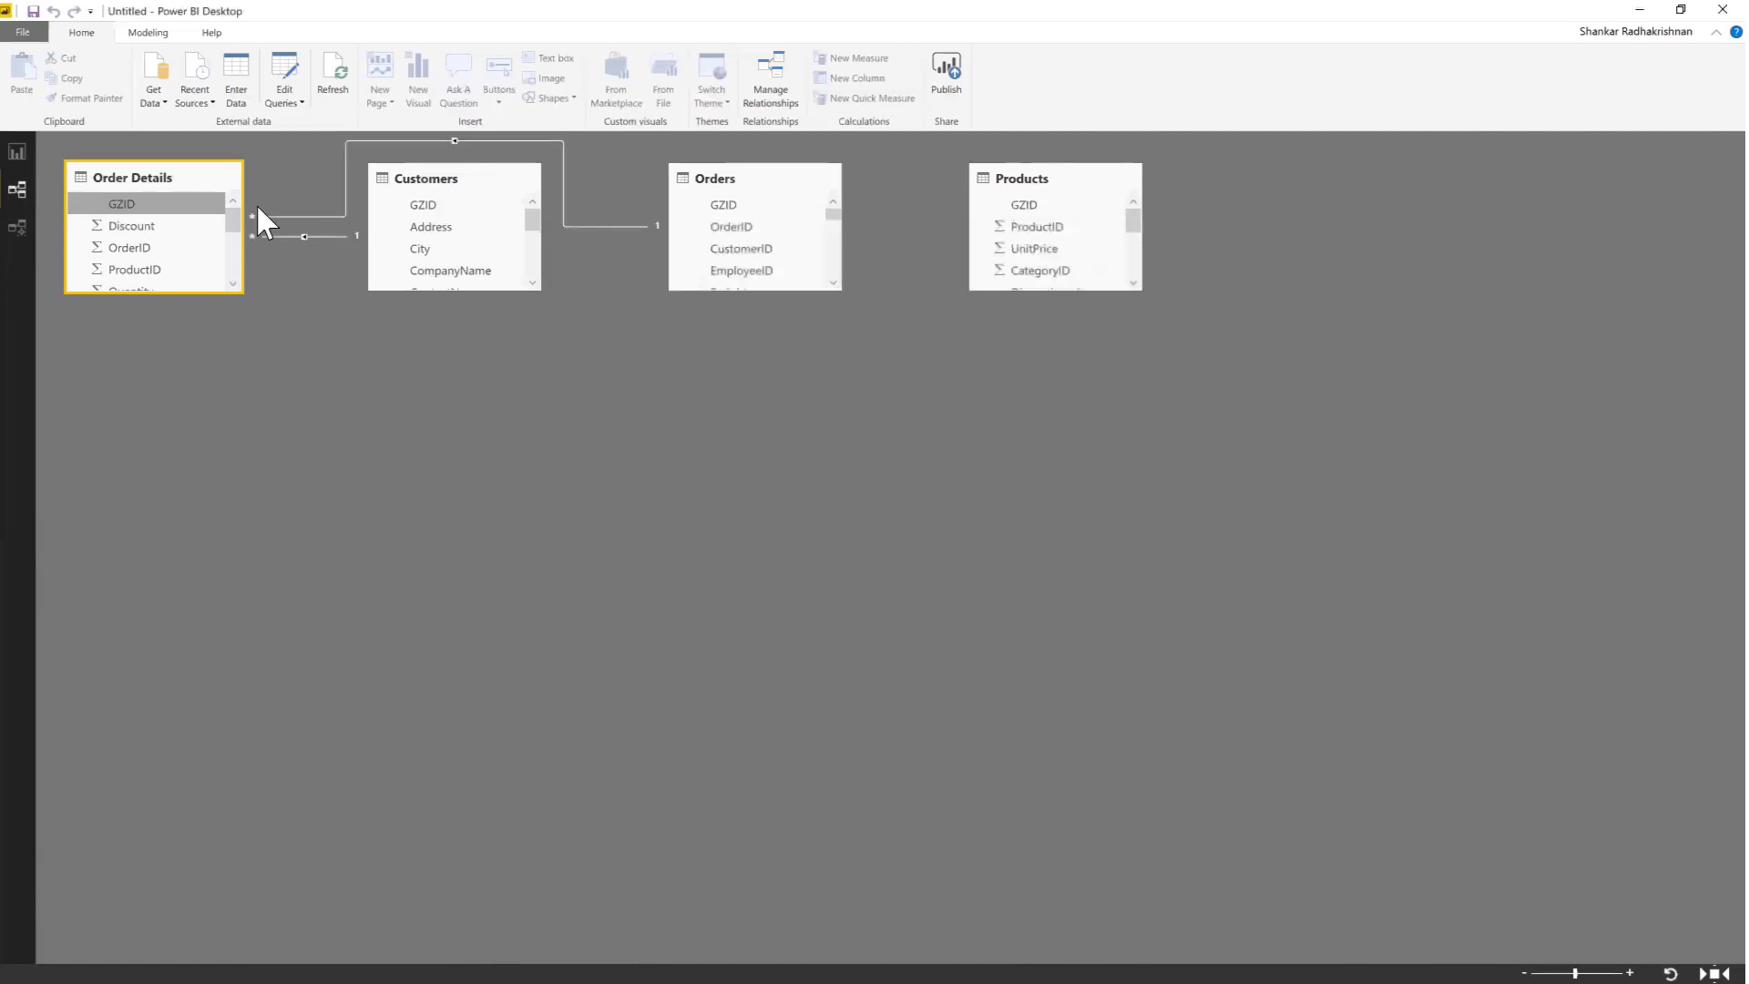
# Step: Relate Order Details GZID to Products GZID as many-to-one, single direction
pyautogui.moveTo(145, 207); pyautogui.dragTo(1024, 217)
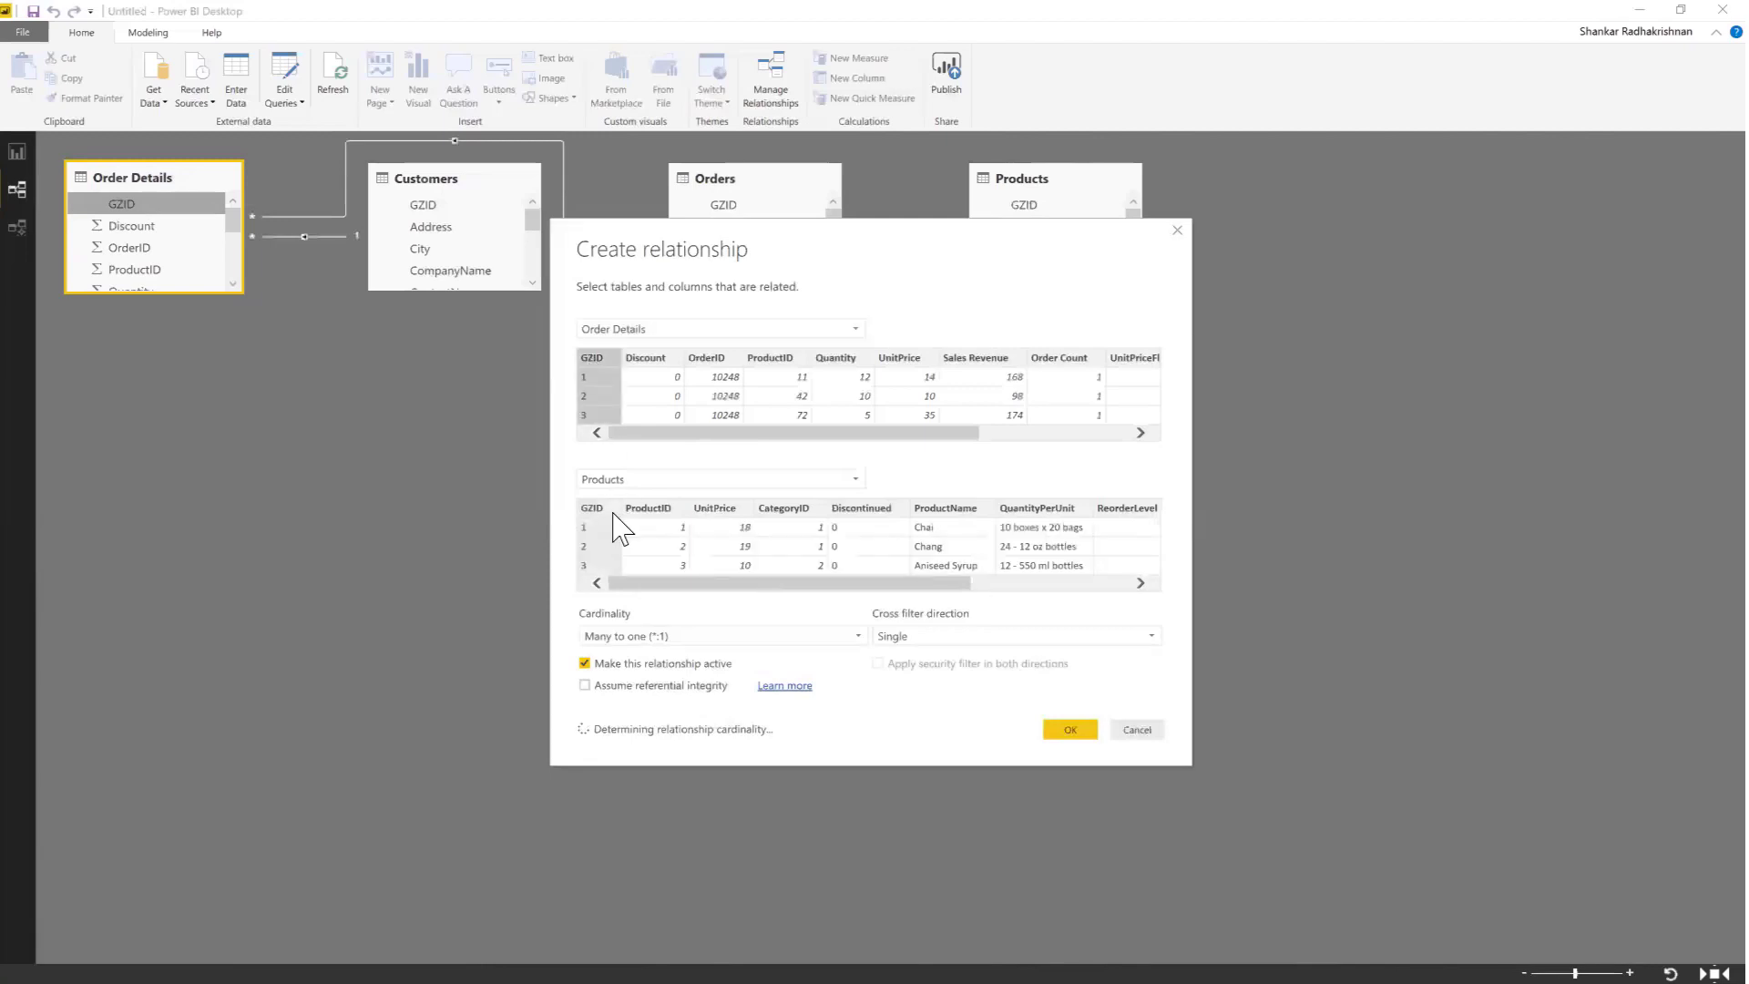
pyautogui.click(674, 635)
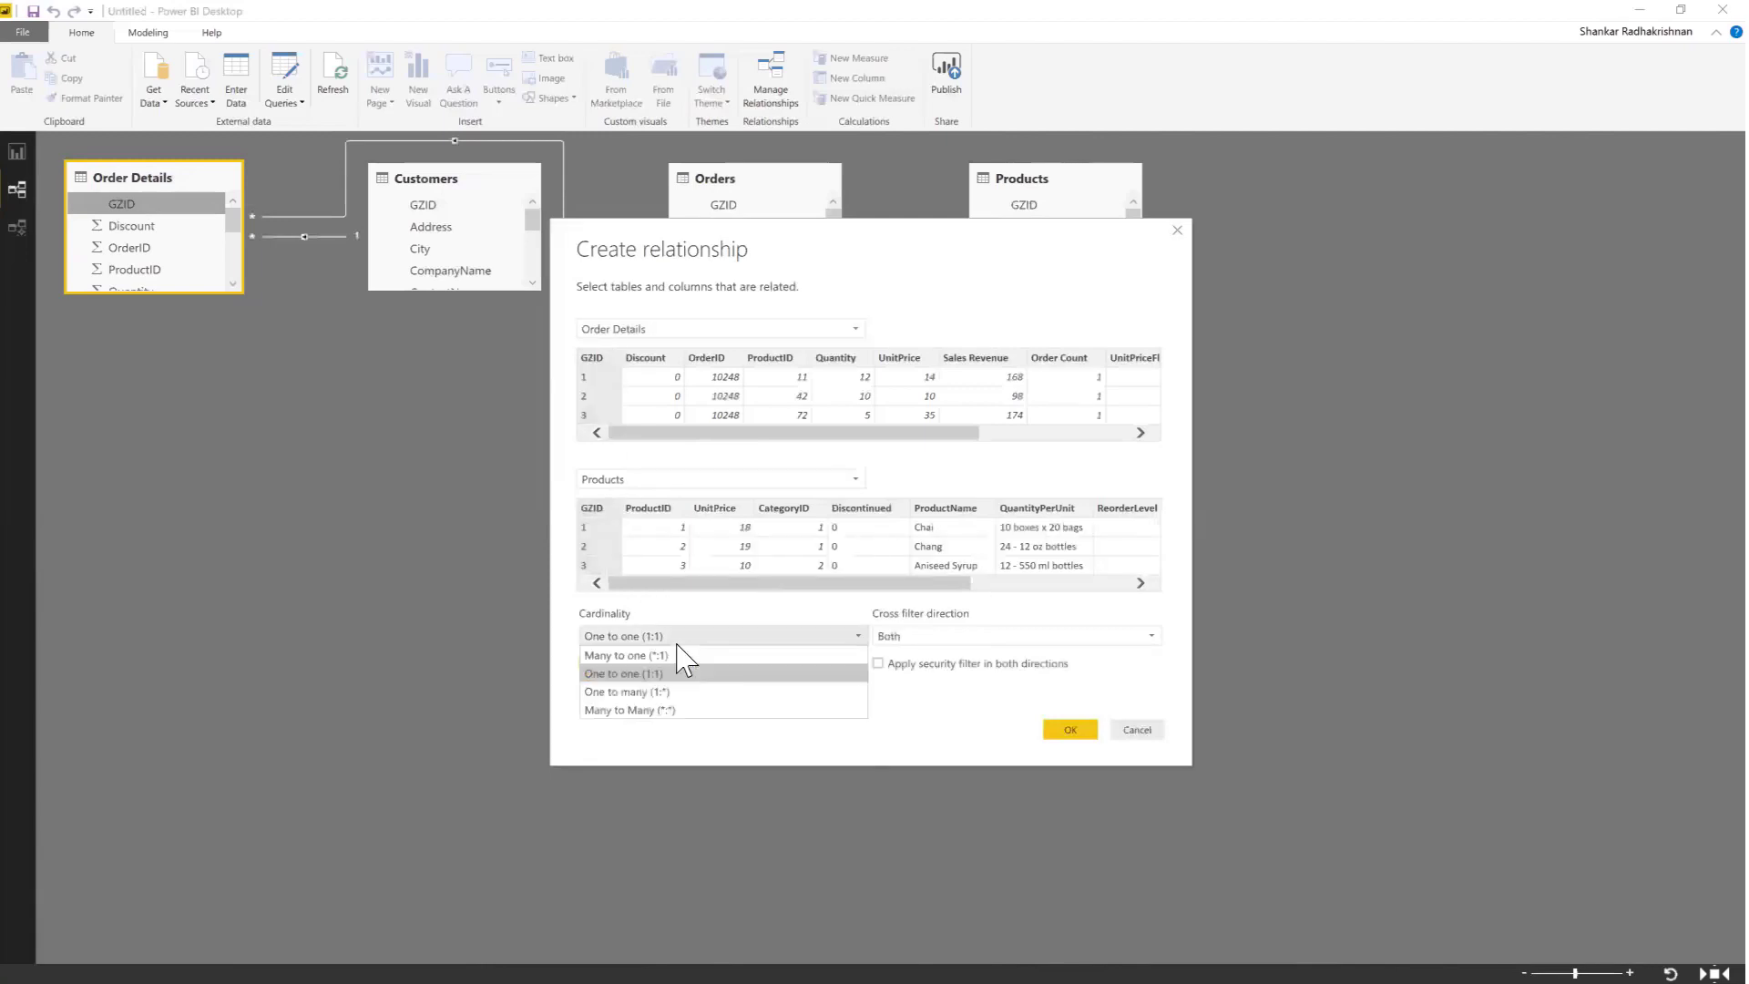
pyautogui.click(679, 660)
pyautogui.click(941, 637)
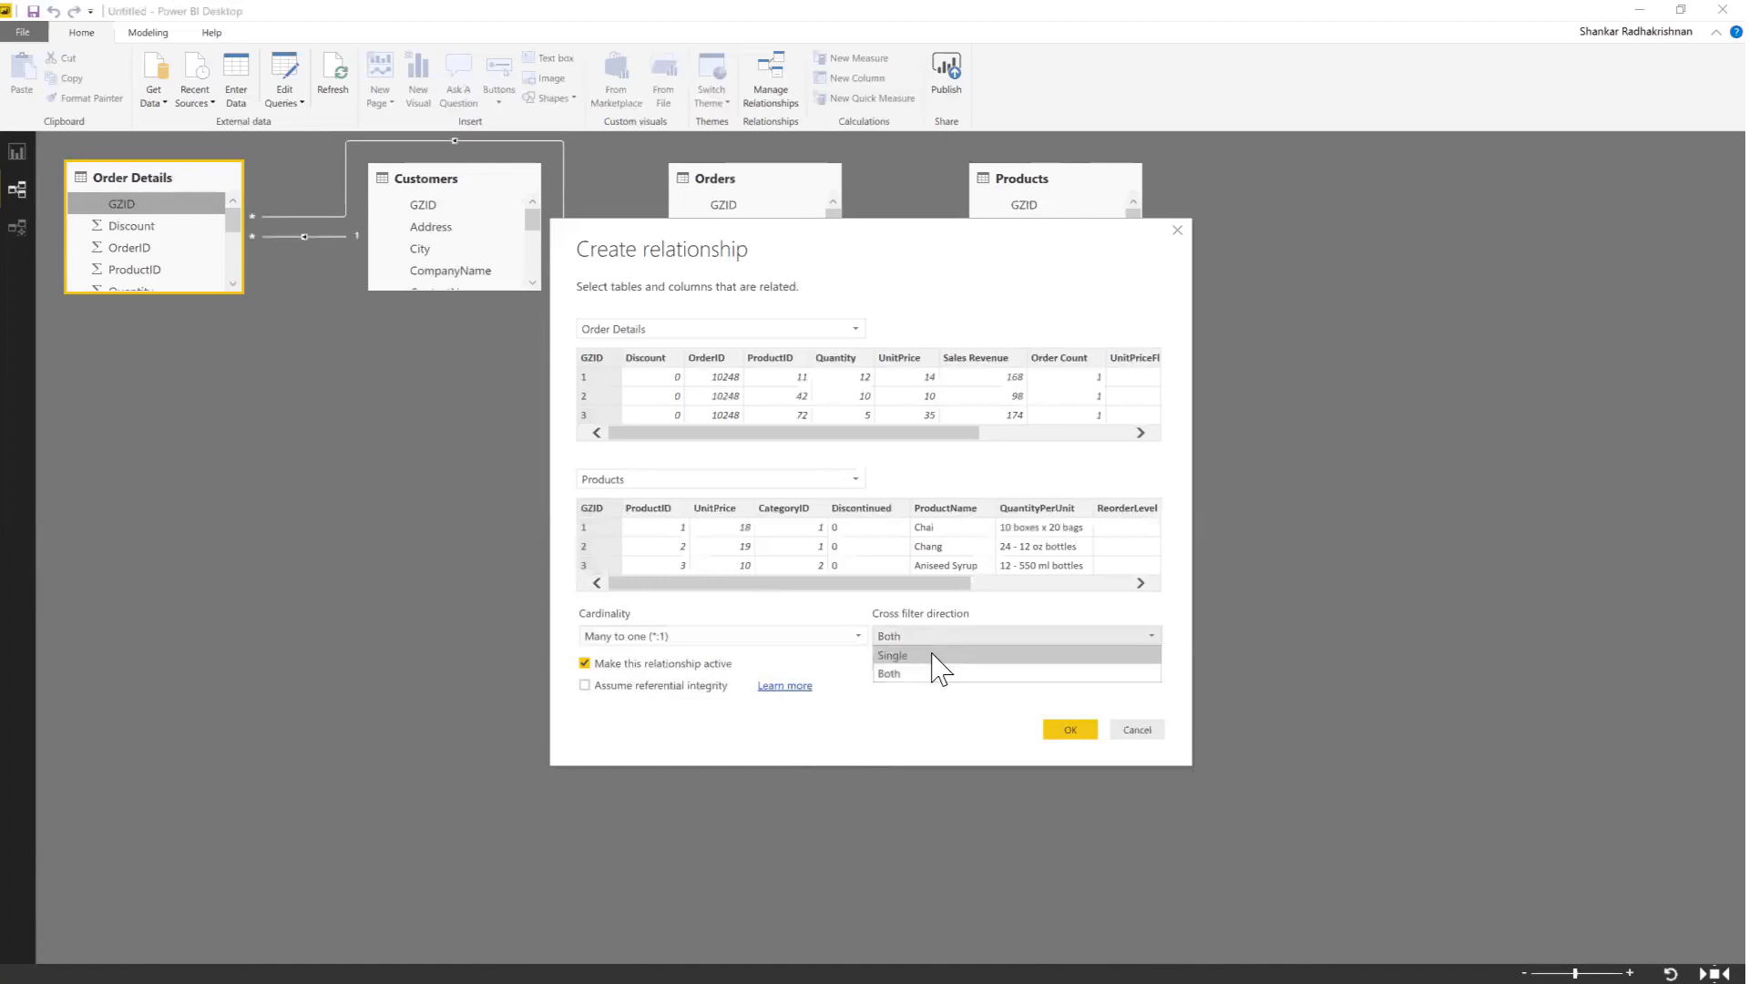
pyautogui.click(938, 657)
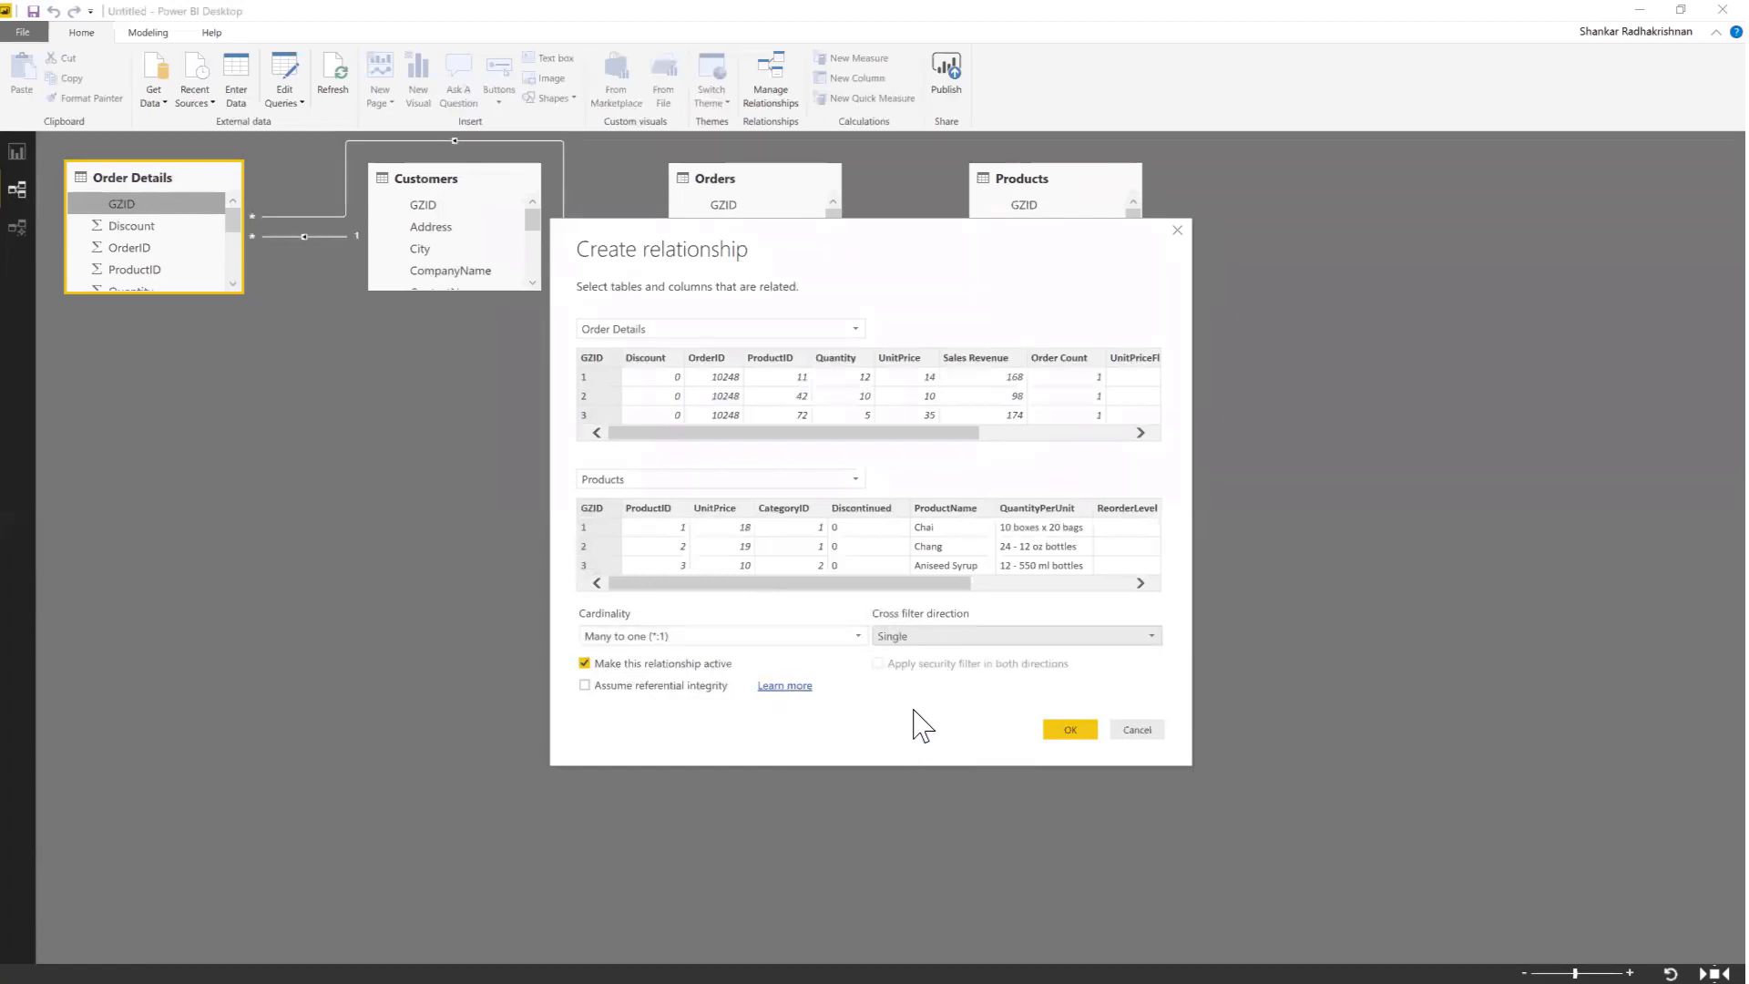
pyautogui.click(1066, 732)
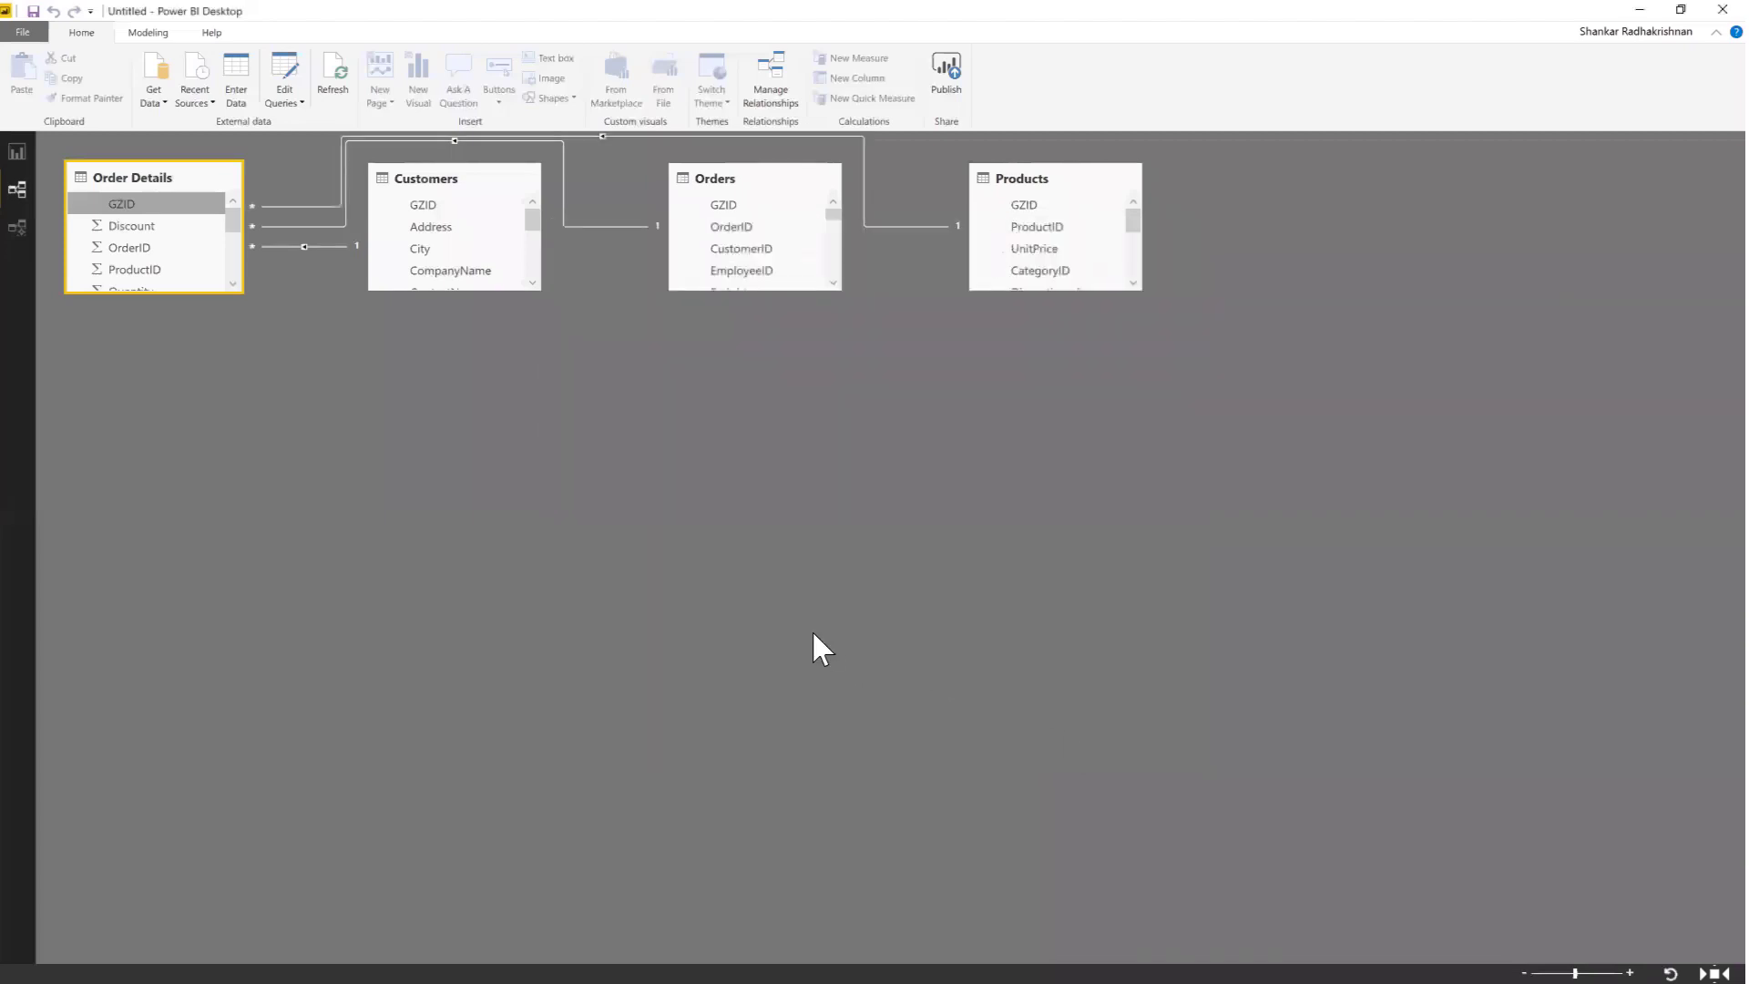
# Step: Add Customers City to a new map visual on the report and enlarge it
pyautogui.click(18, 150)
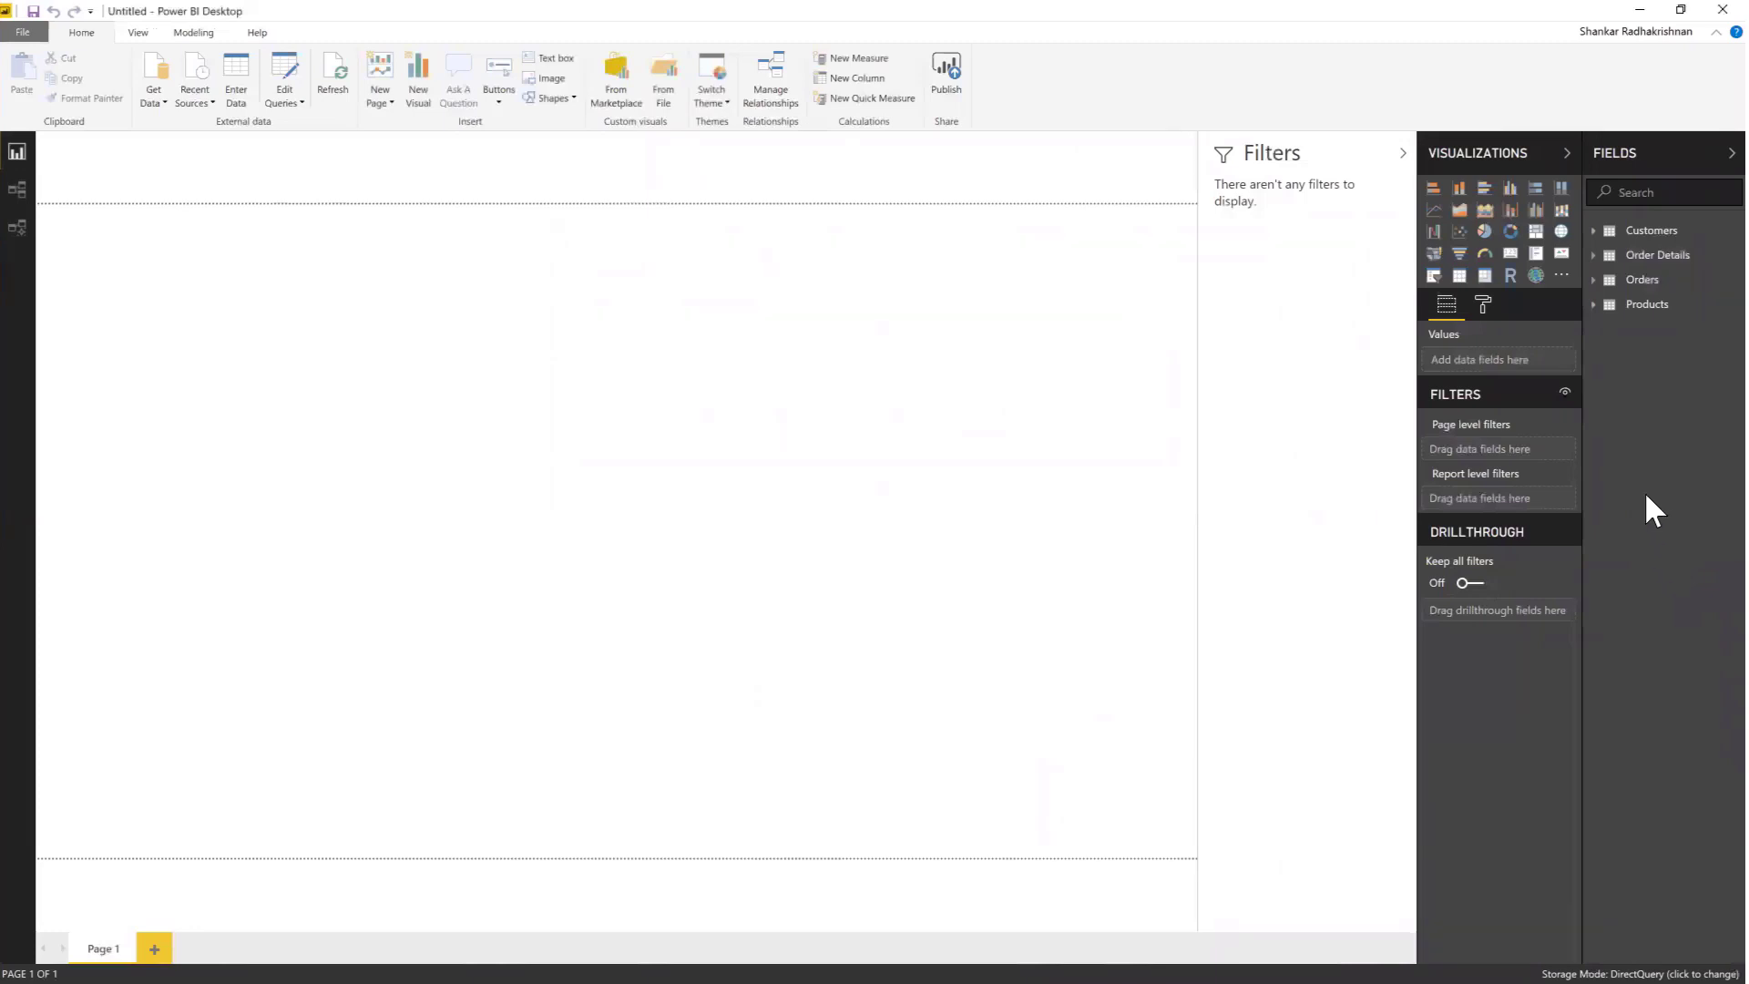
pyautogui.click(1595, 233)
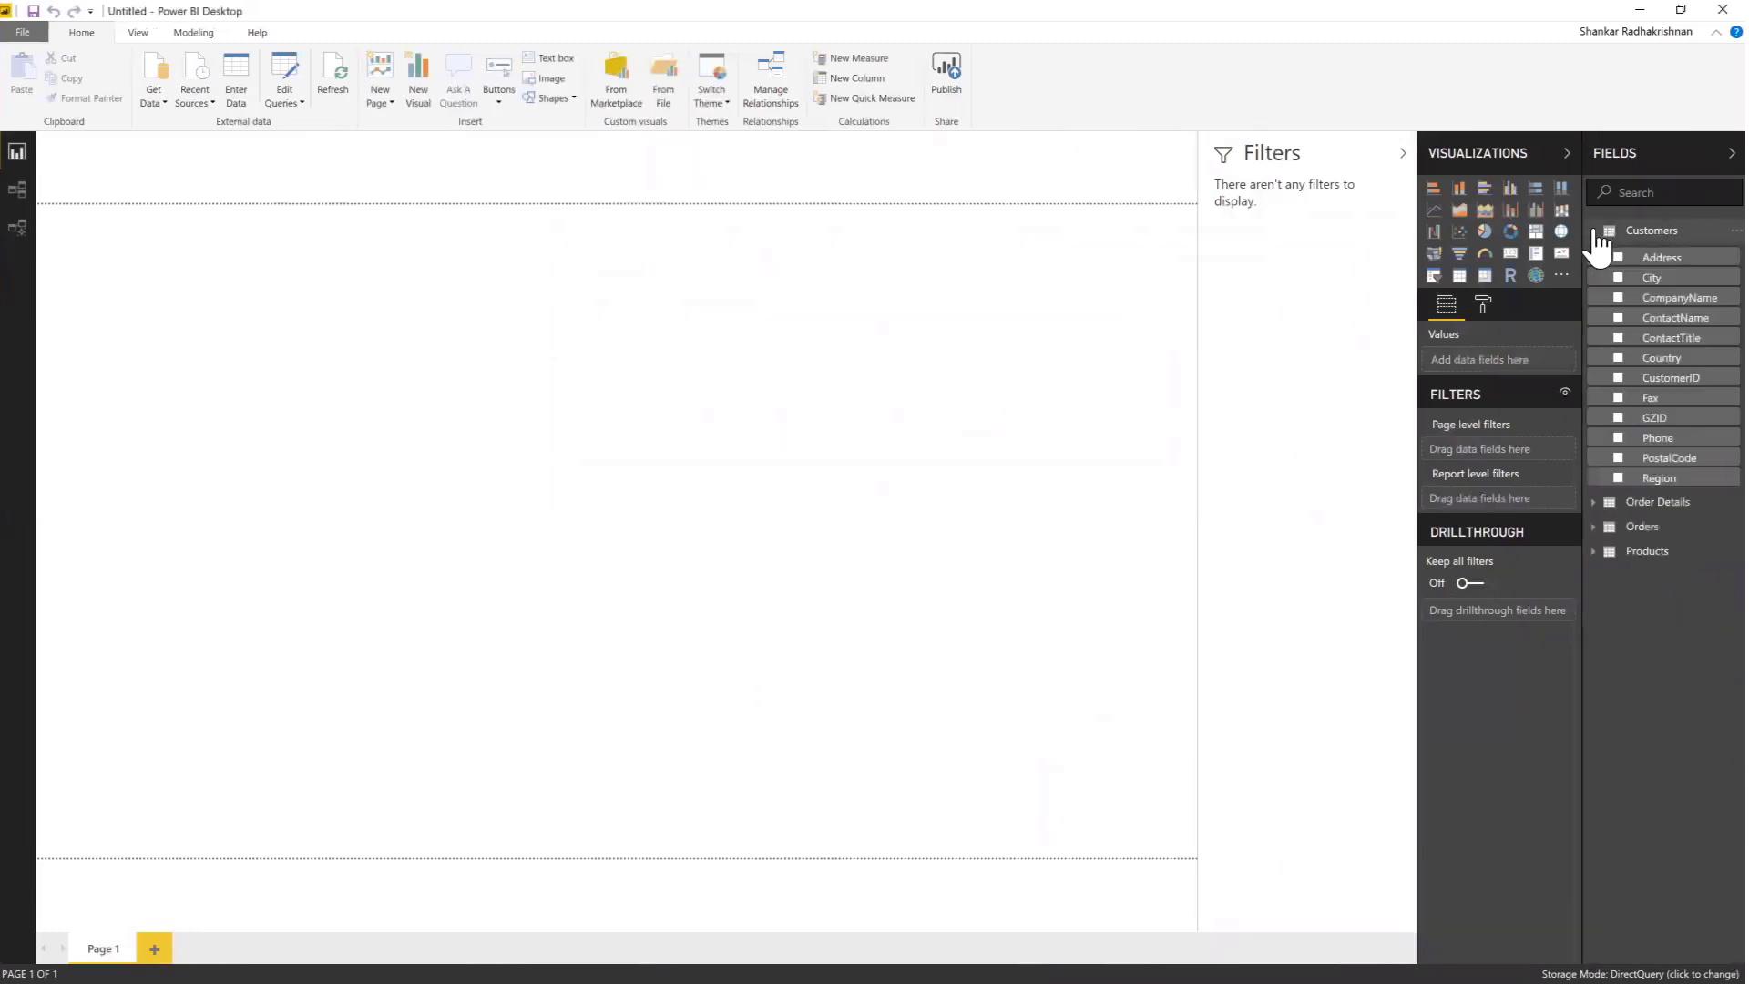
pyautogui.click(1619, 278)
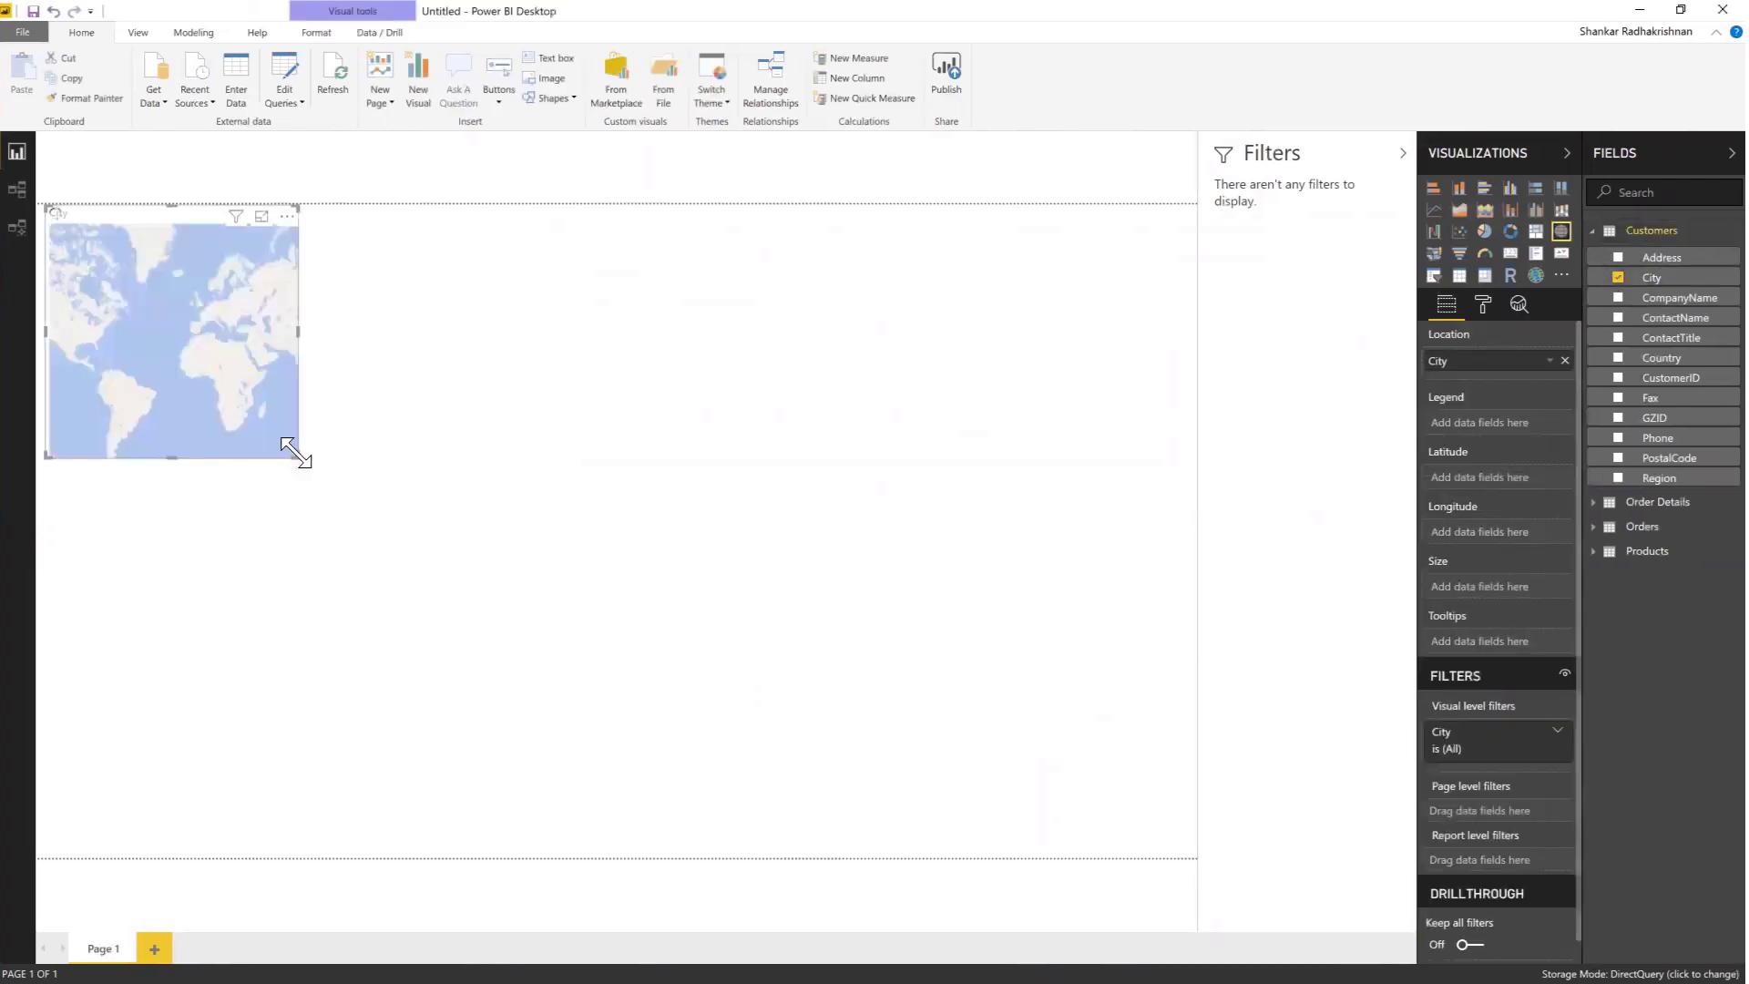
pyautogui.moveTo(298, 456); pyautogui.dragTo(719, 596)
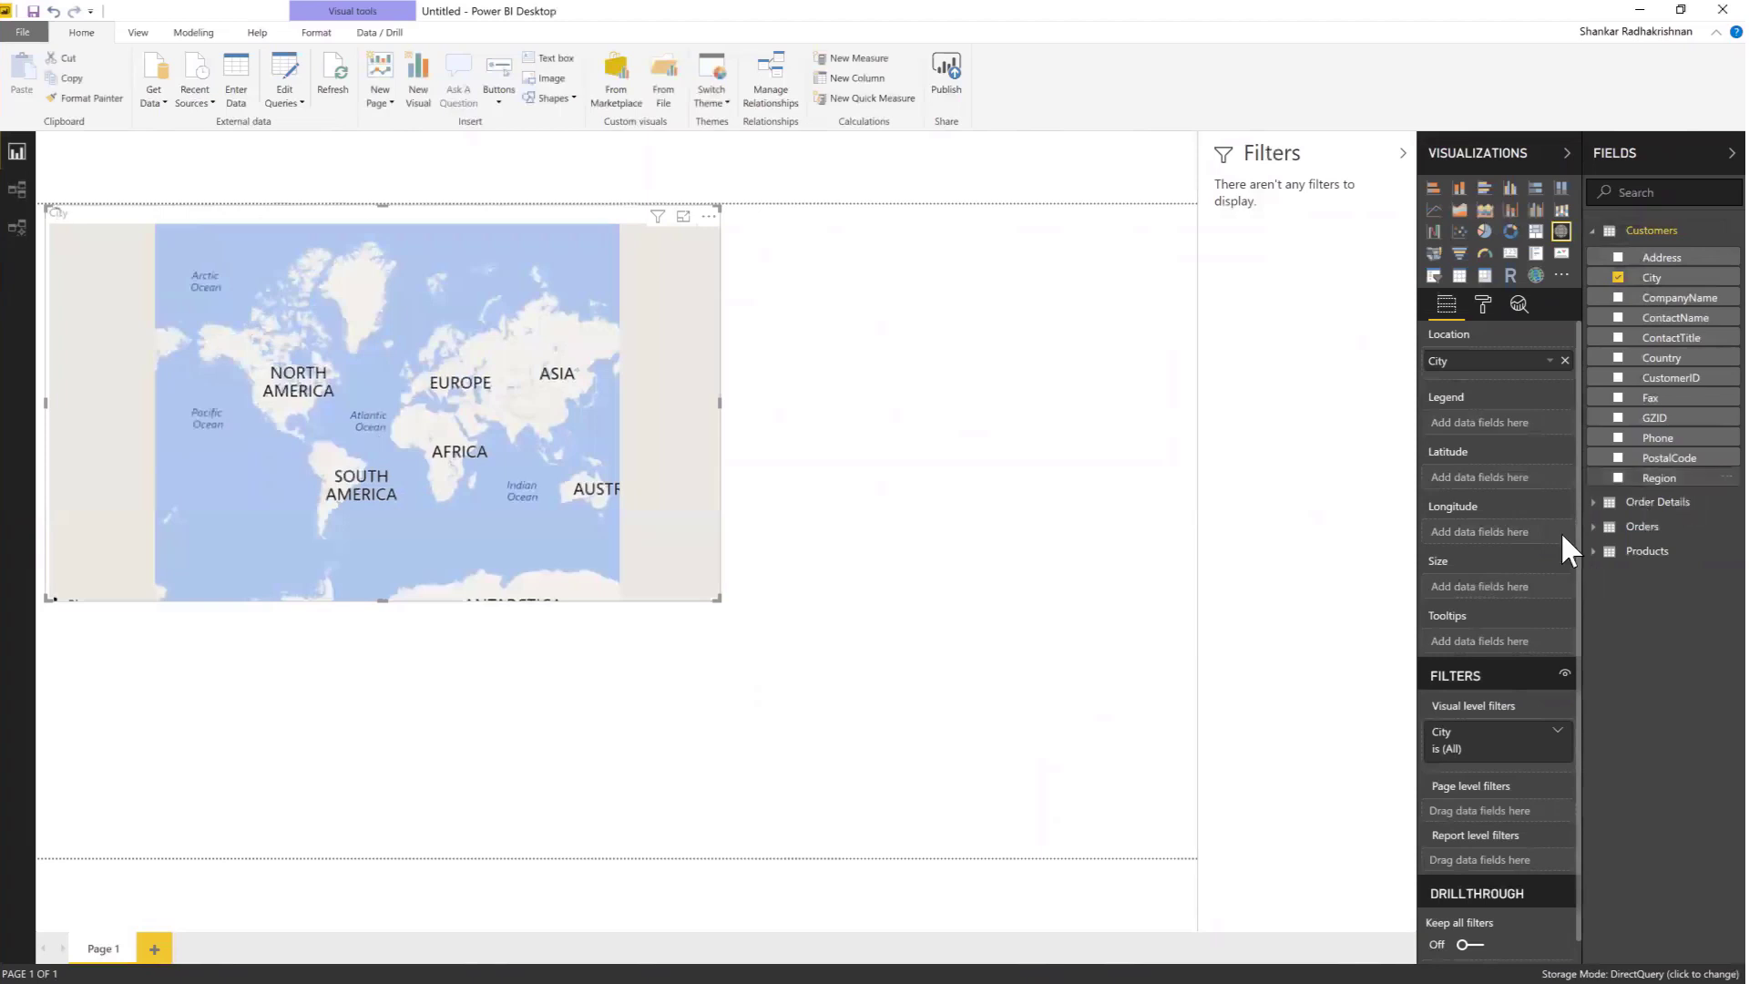
# Step: Add Quantity and Sales Revenue, convert the visual to a table, and minimize Power BI
pyautogui.click(1595, 503)
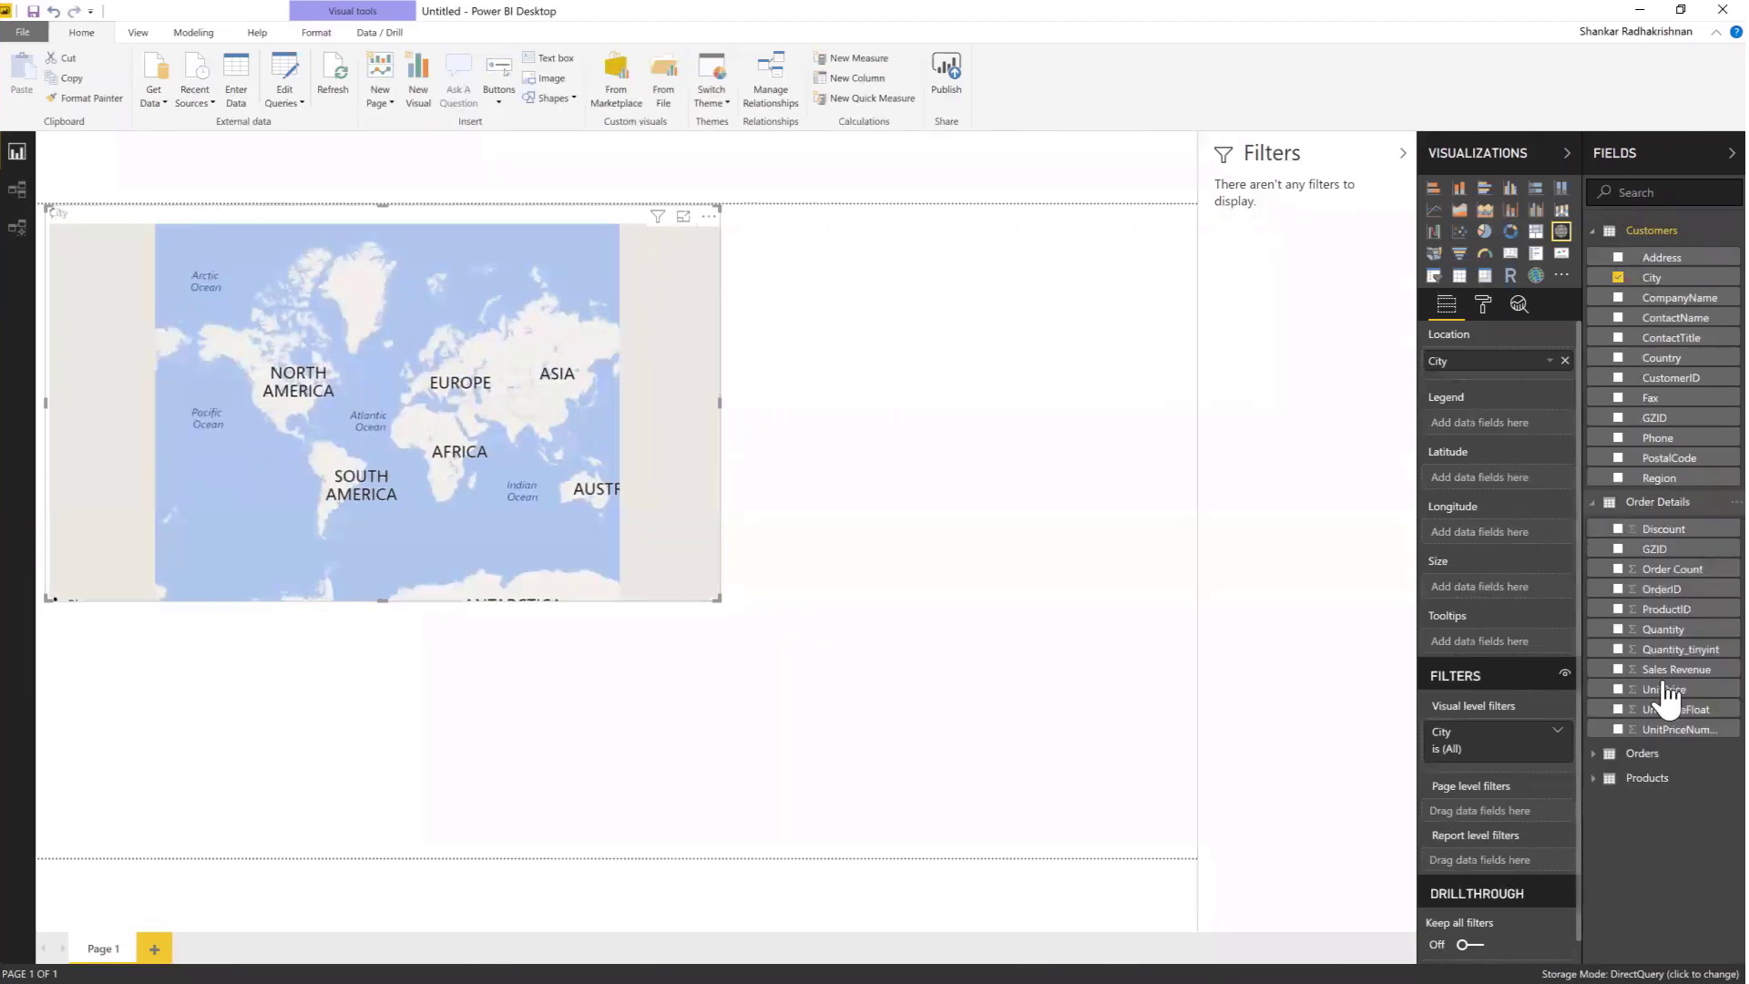
pyautogui.click(1619, 629)
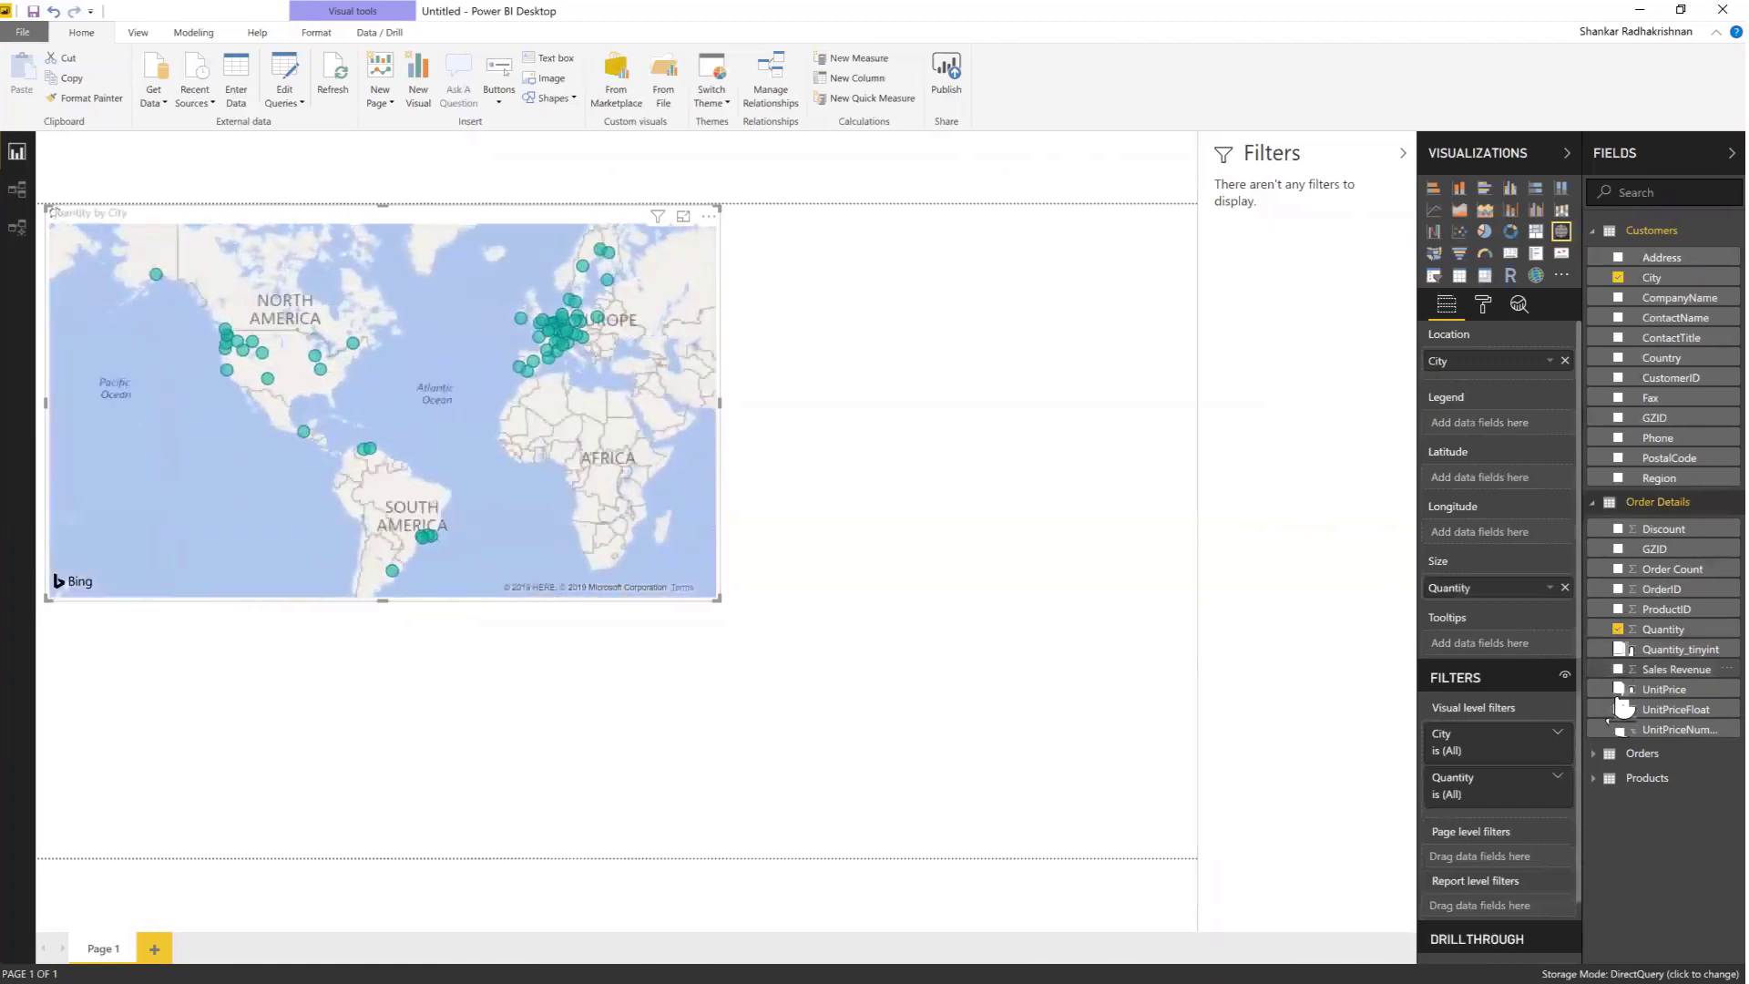
pyautogui.click(1619, 670)
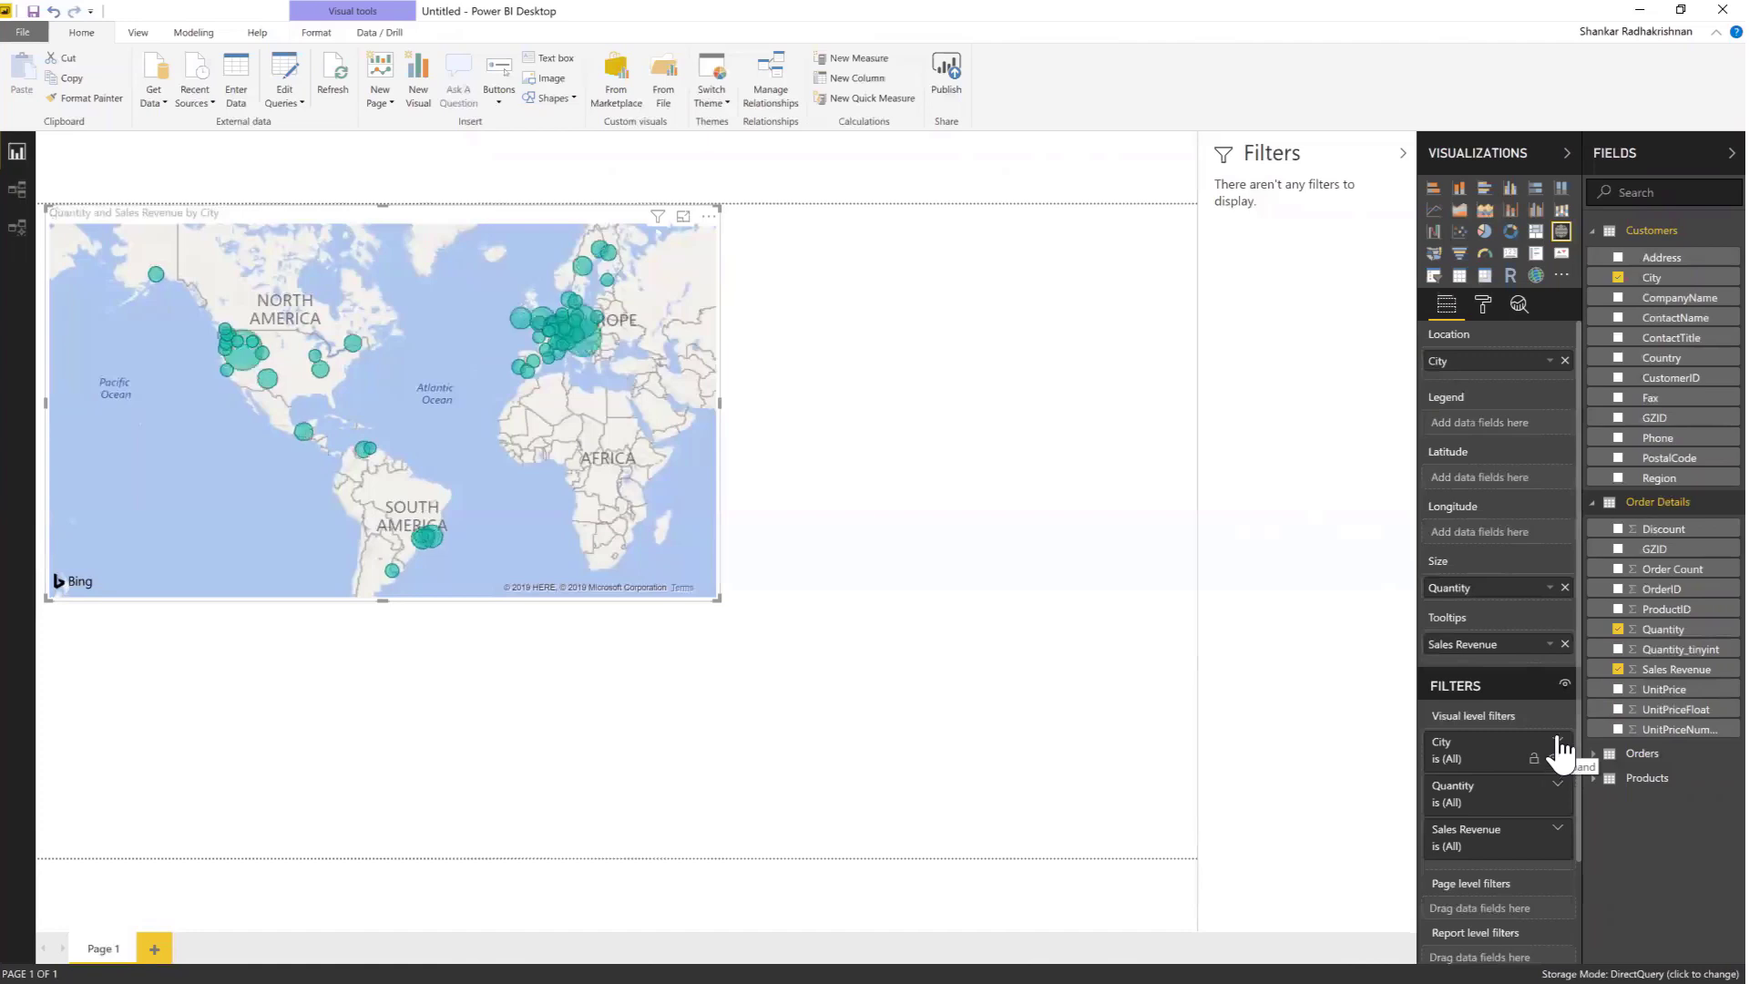
pyautogui.click(1459, 276)
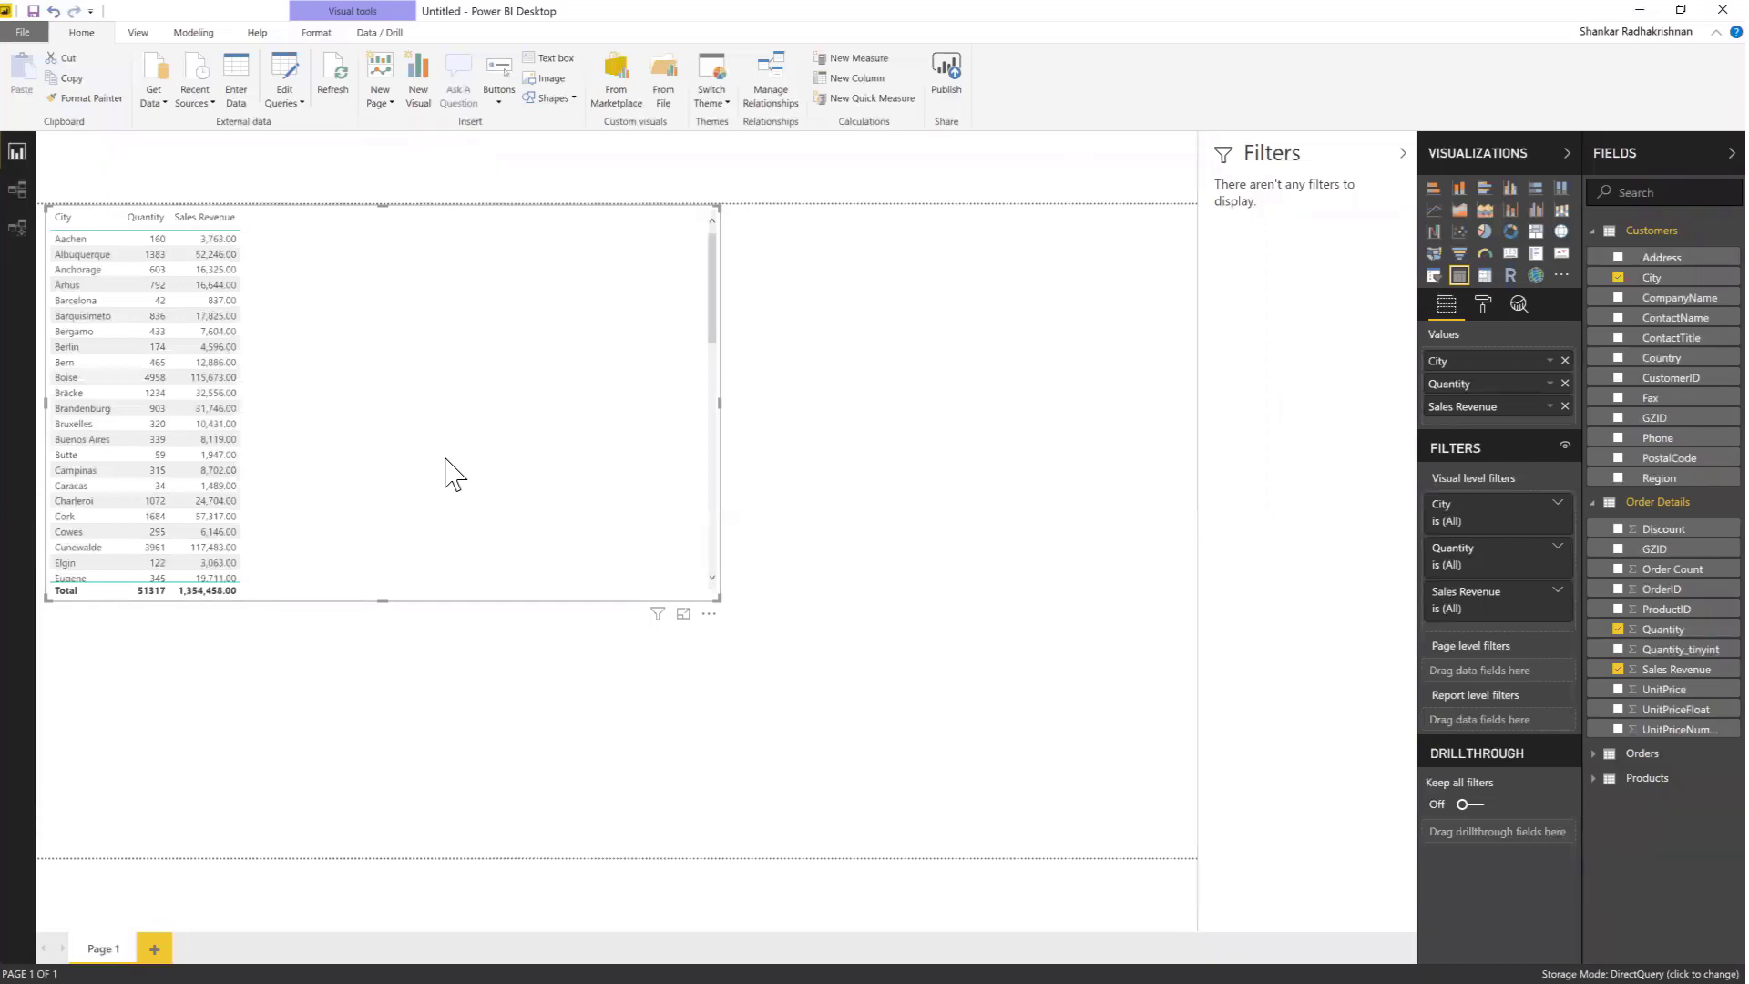
pyautogui.click(1638, 9)
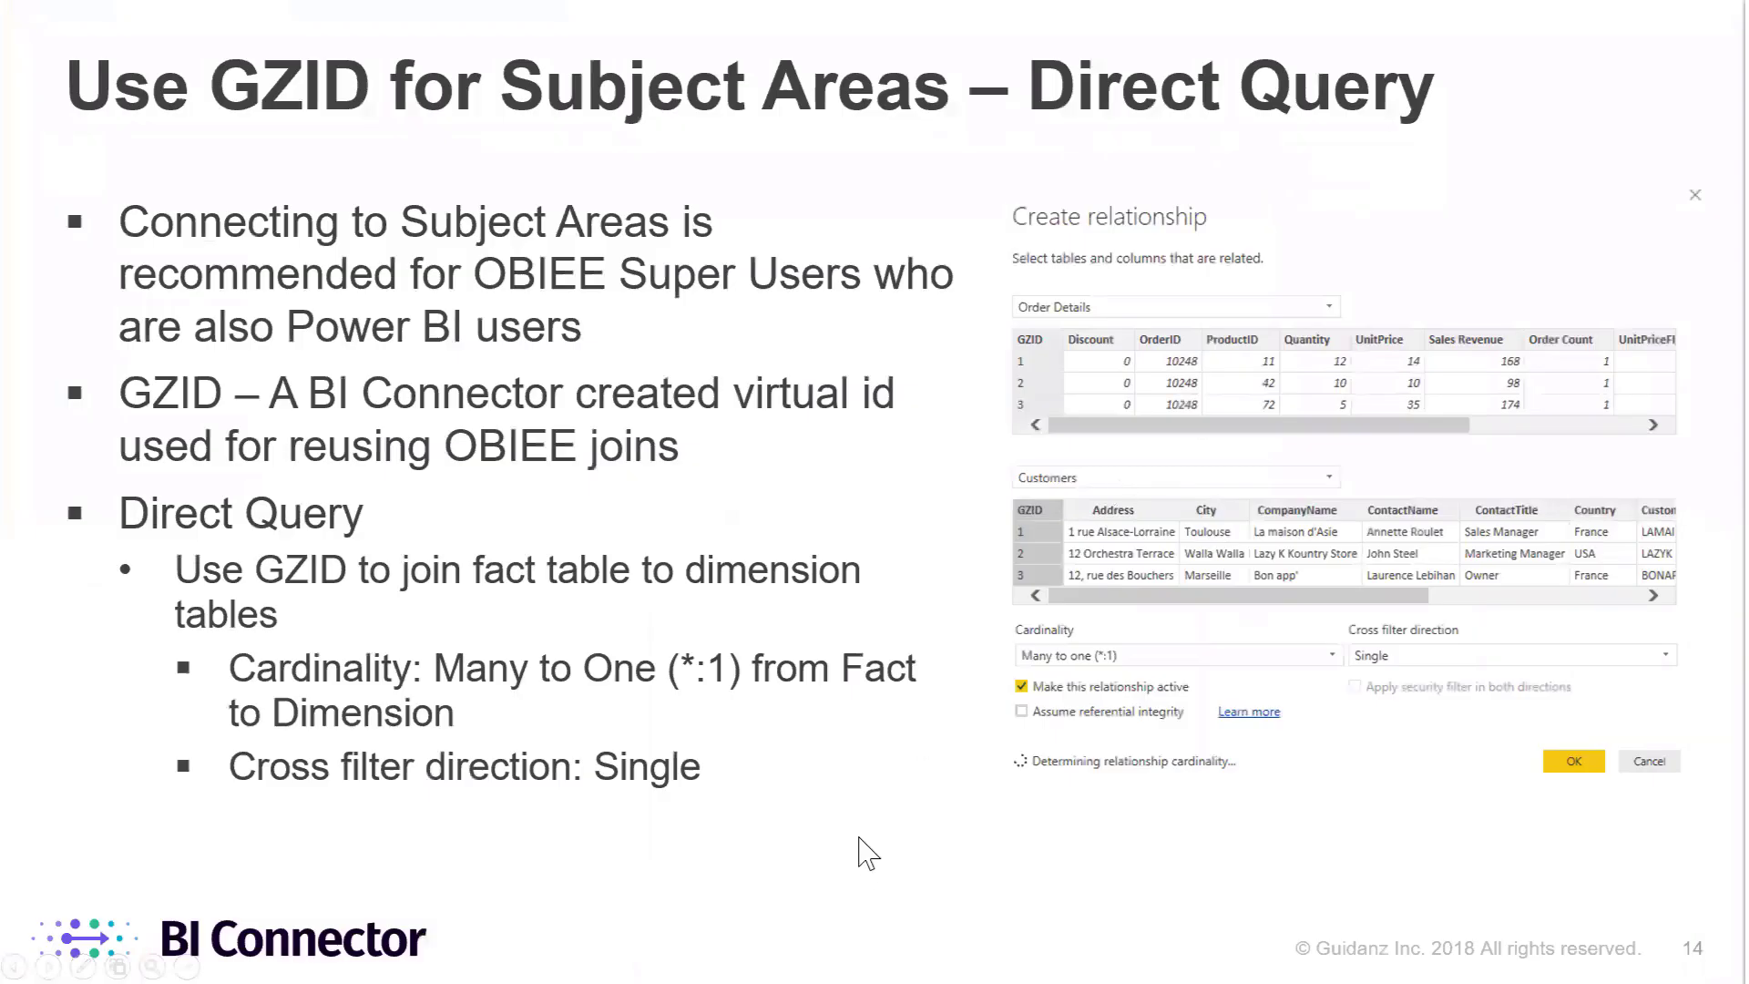
# Step: Advance to the 'Use GZID for Subject Areas – Import' slide
pyautogui.press('Right')
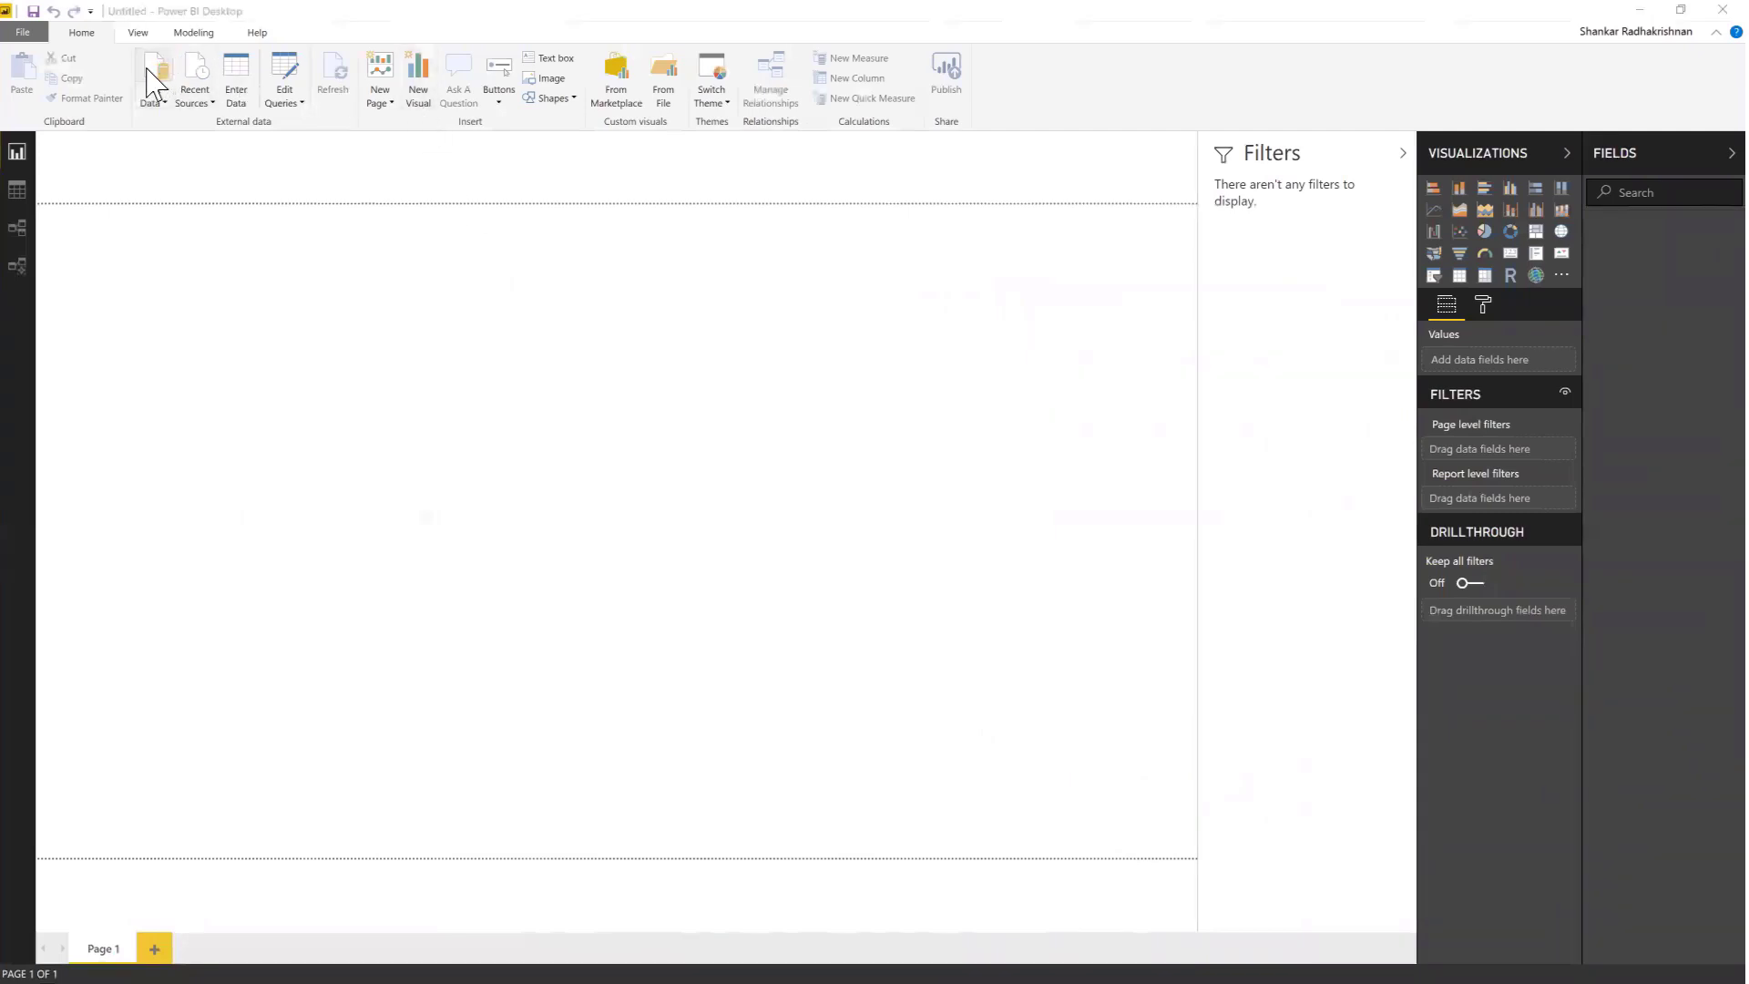
# Step: Connect through the BI Connector source using the 'OBIEE Dev Subject Area' DSN
pyautogui.click(154, 84)
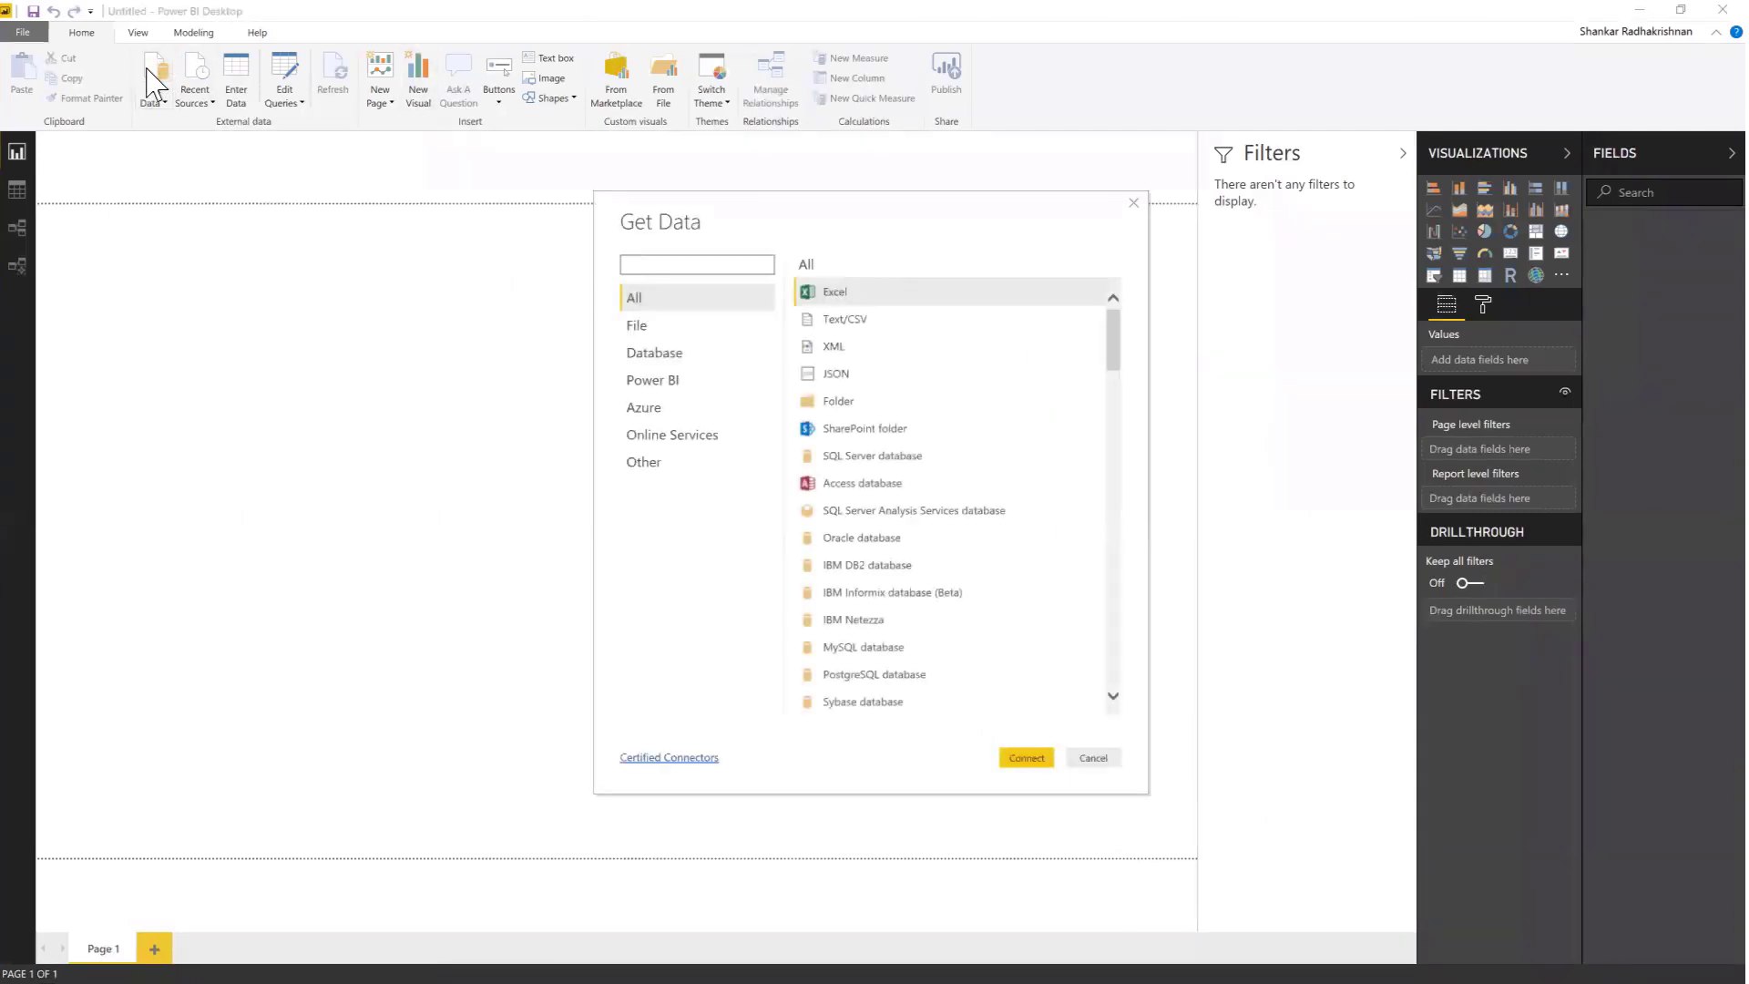
pyautogui.write('BI C')
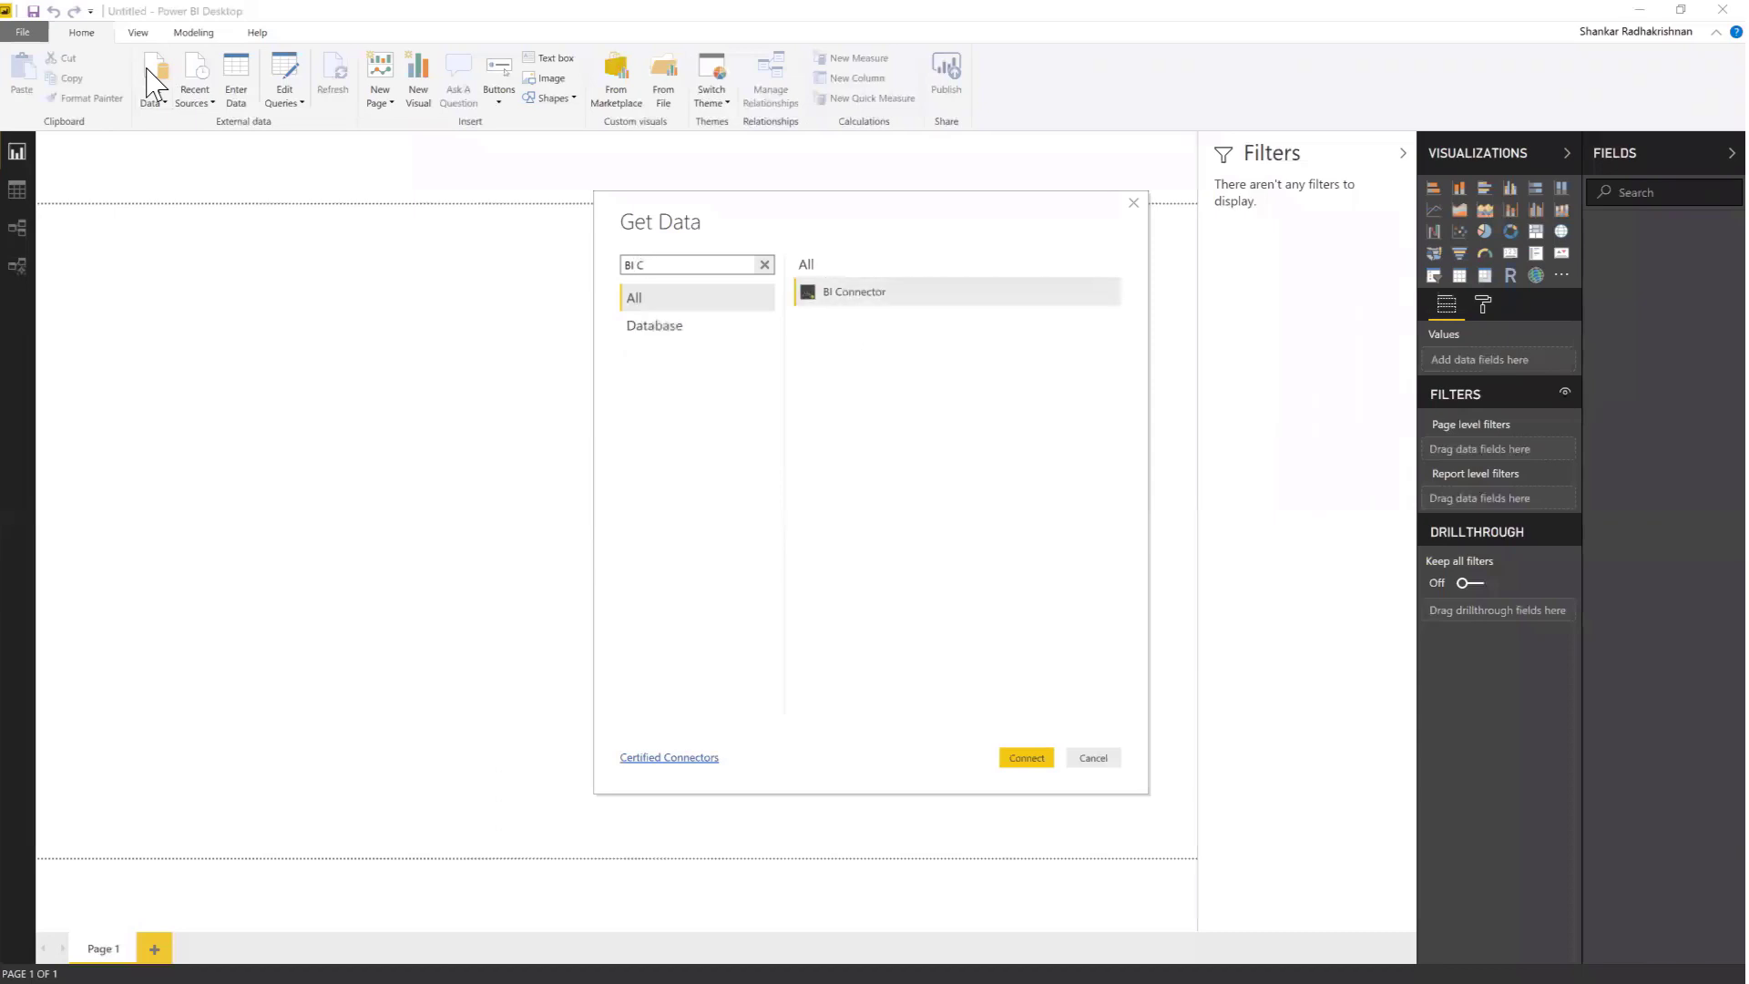
pyautogui.click(868, 293)
pyautogui.click(1026, 758)
pyautogui.write('OBIE')
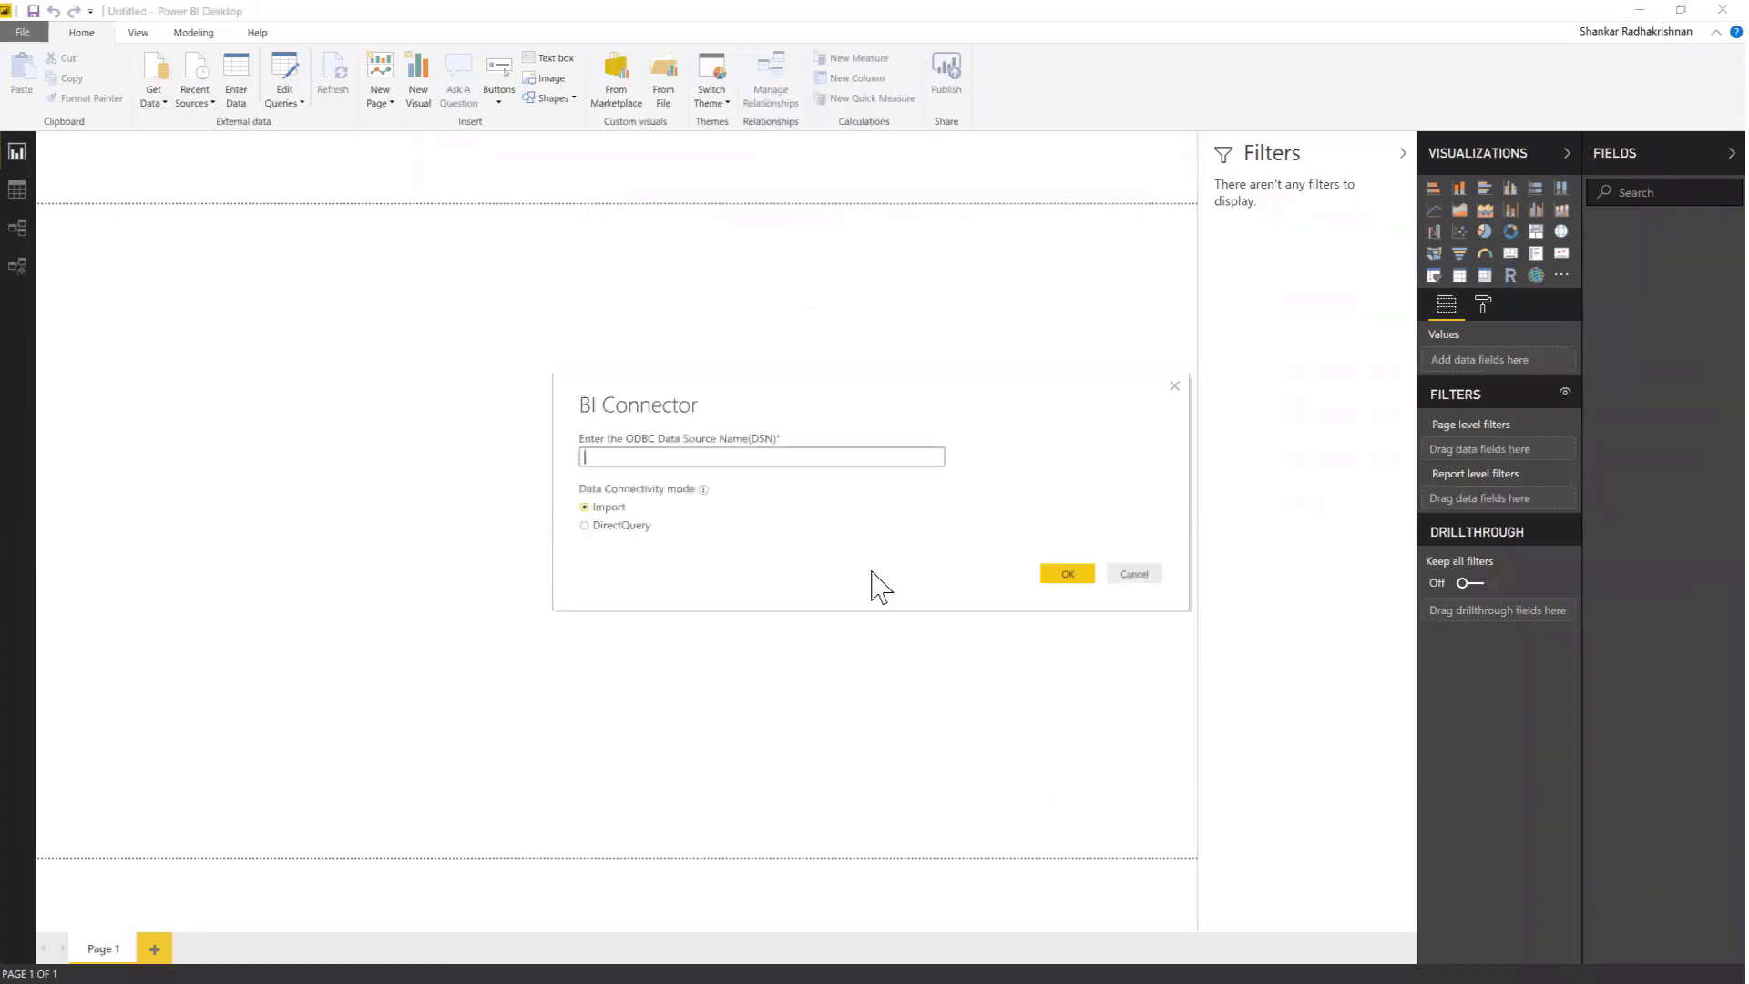
pyautogui.write('E Dev Subject Area')
pyautogui.click(1078, 576)
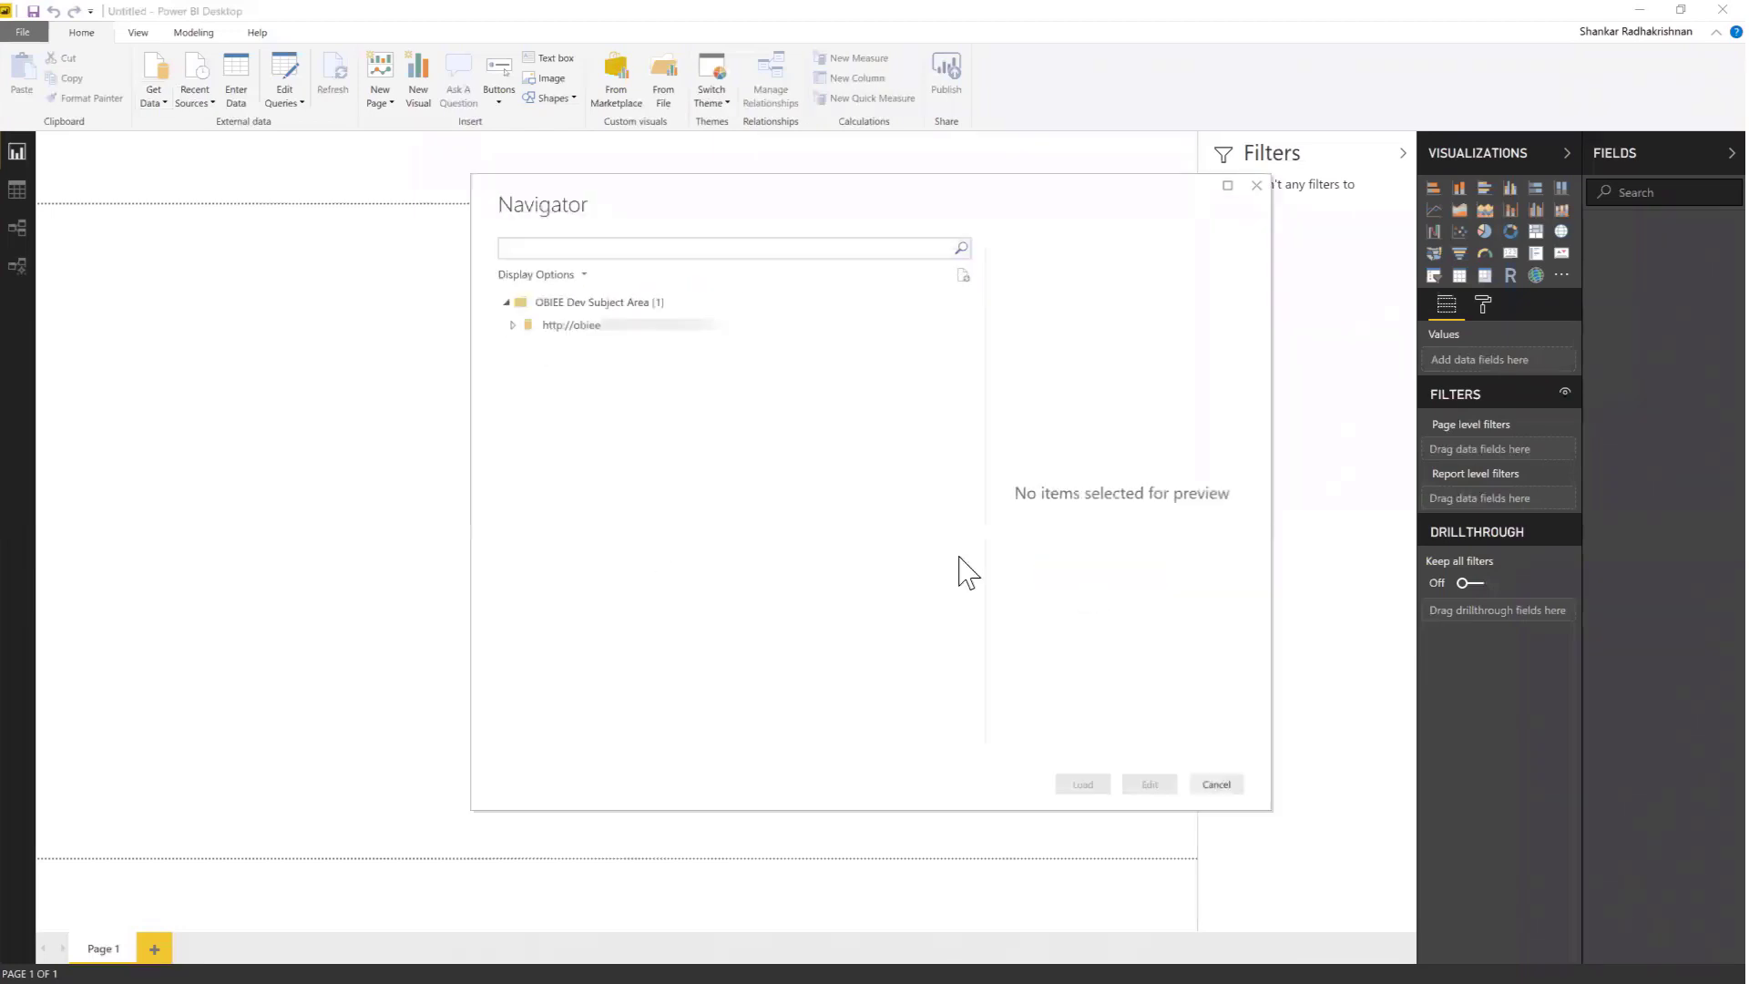
# Step: Select Order Details and Customers from the Northwind subject area and edit them in Power Query
pyautogui.click(514, 325)
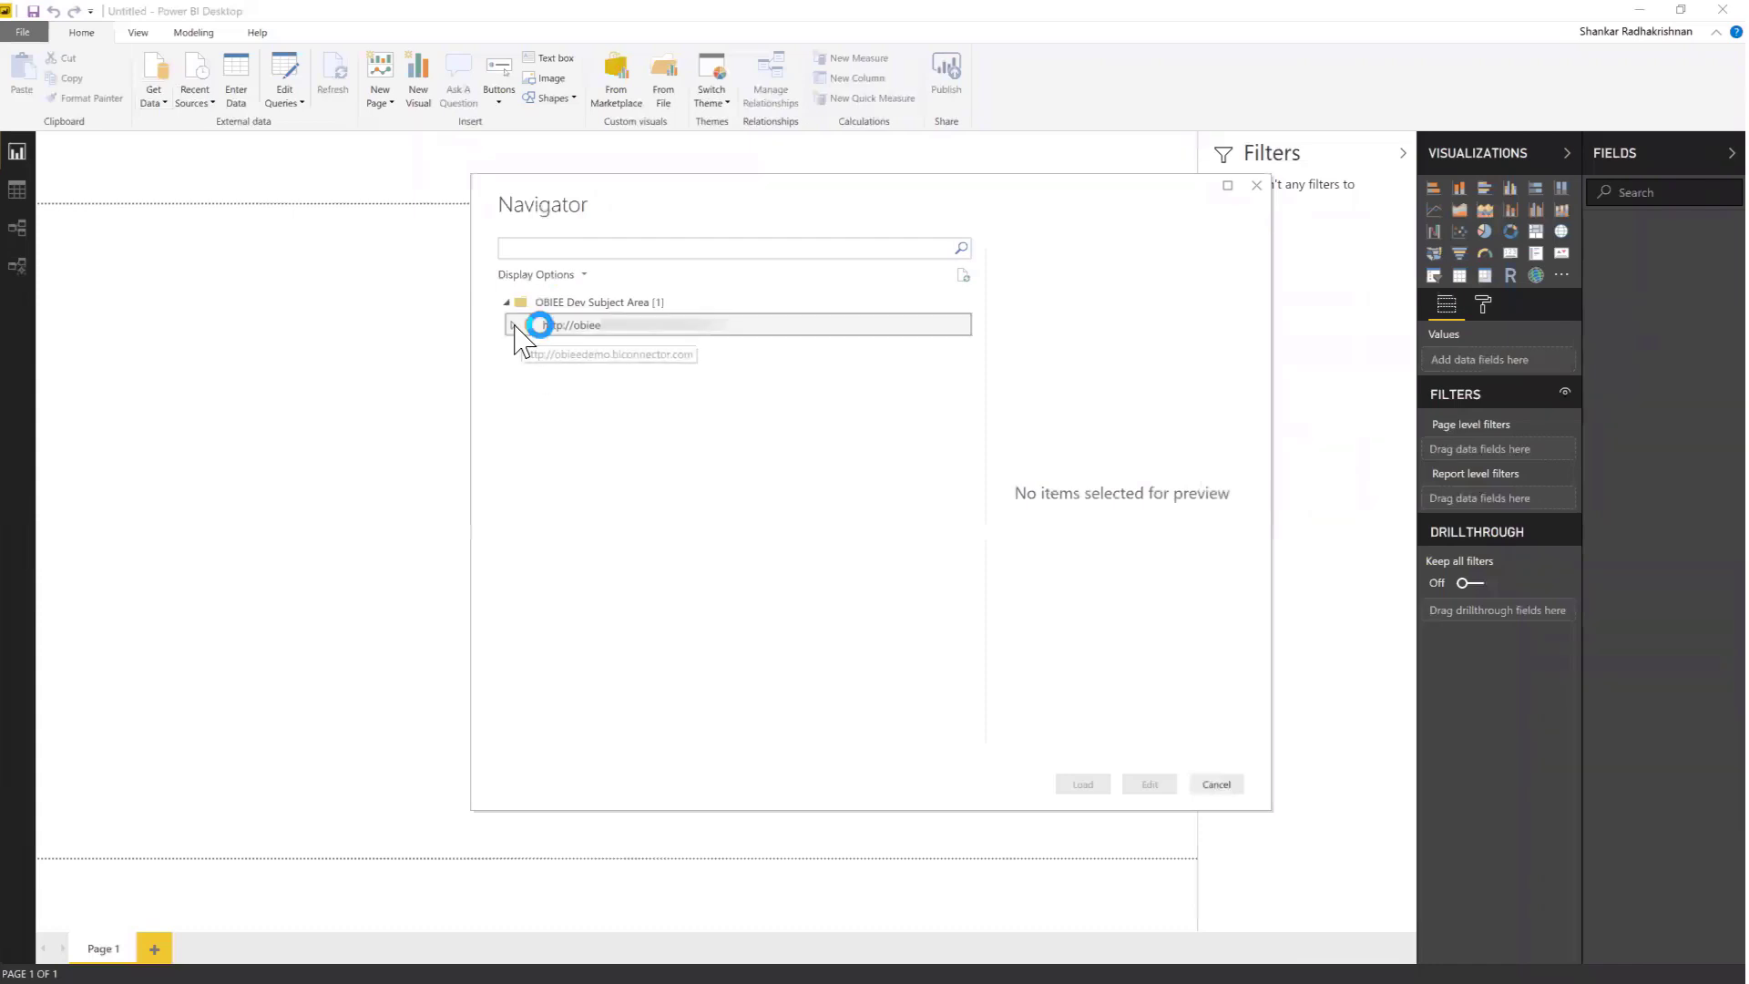
pyautogui.click(520, 371)
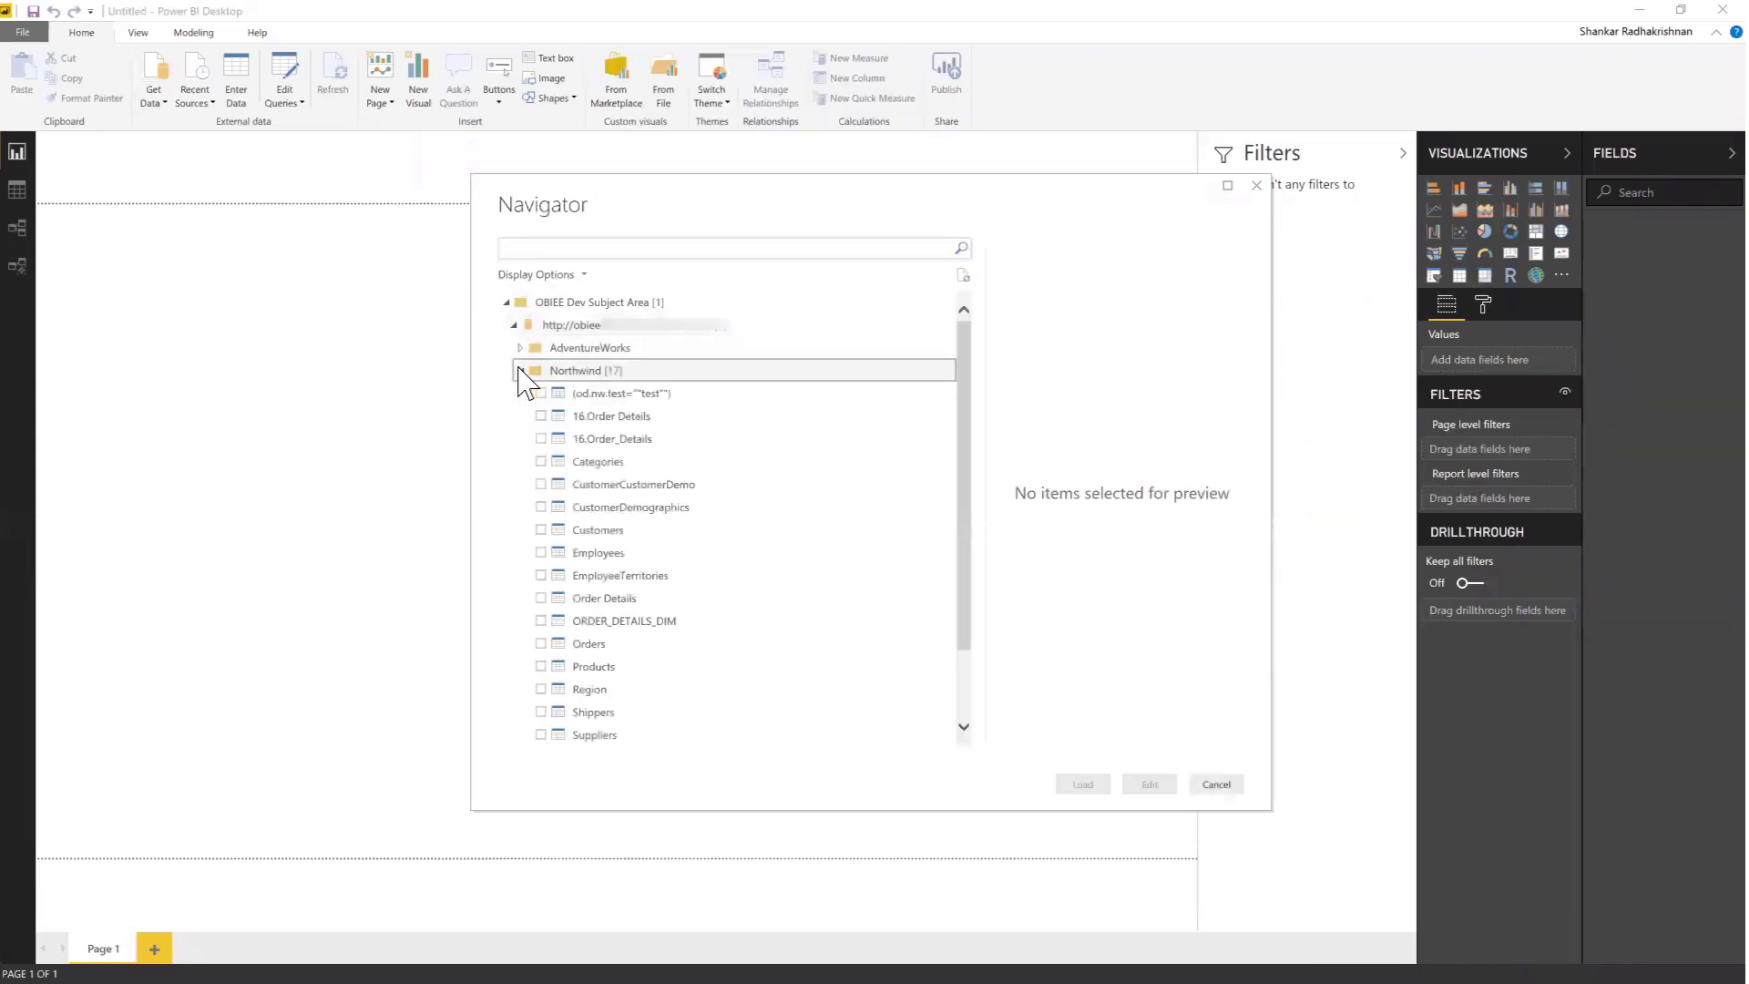
pyautogui.click(541, 599)
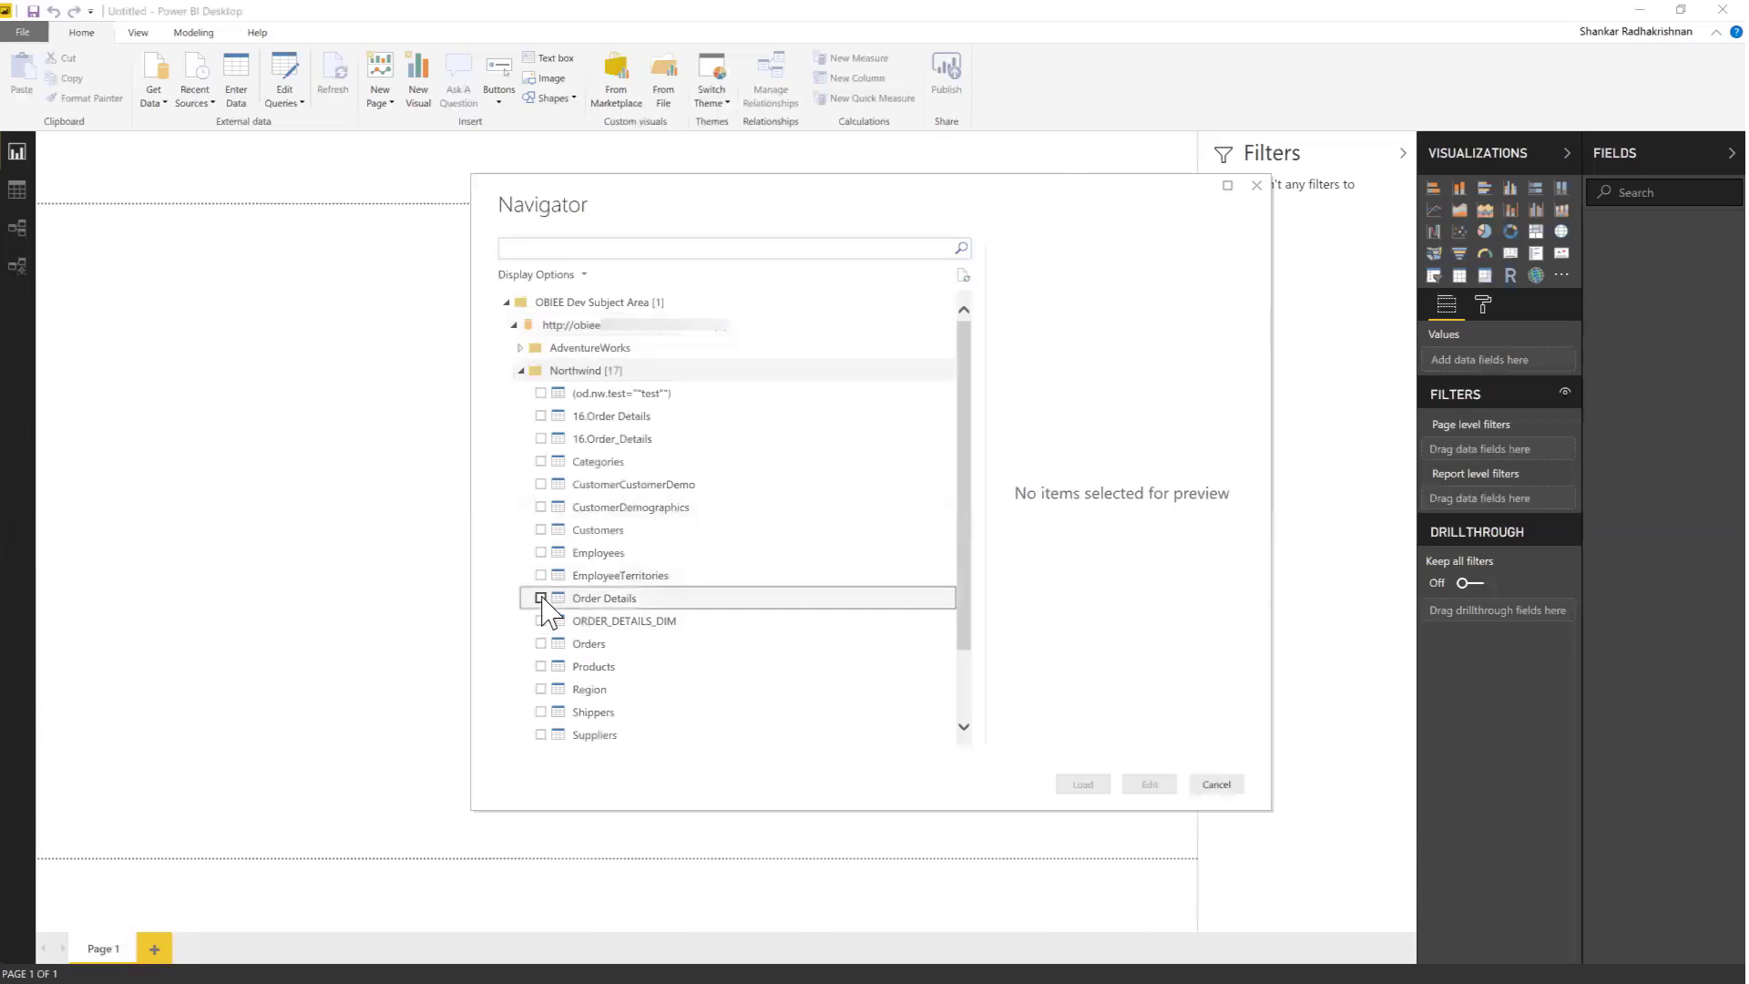
pyautogui.click(541, 530)
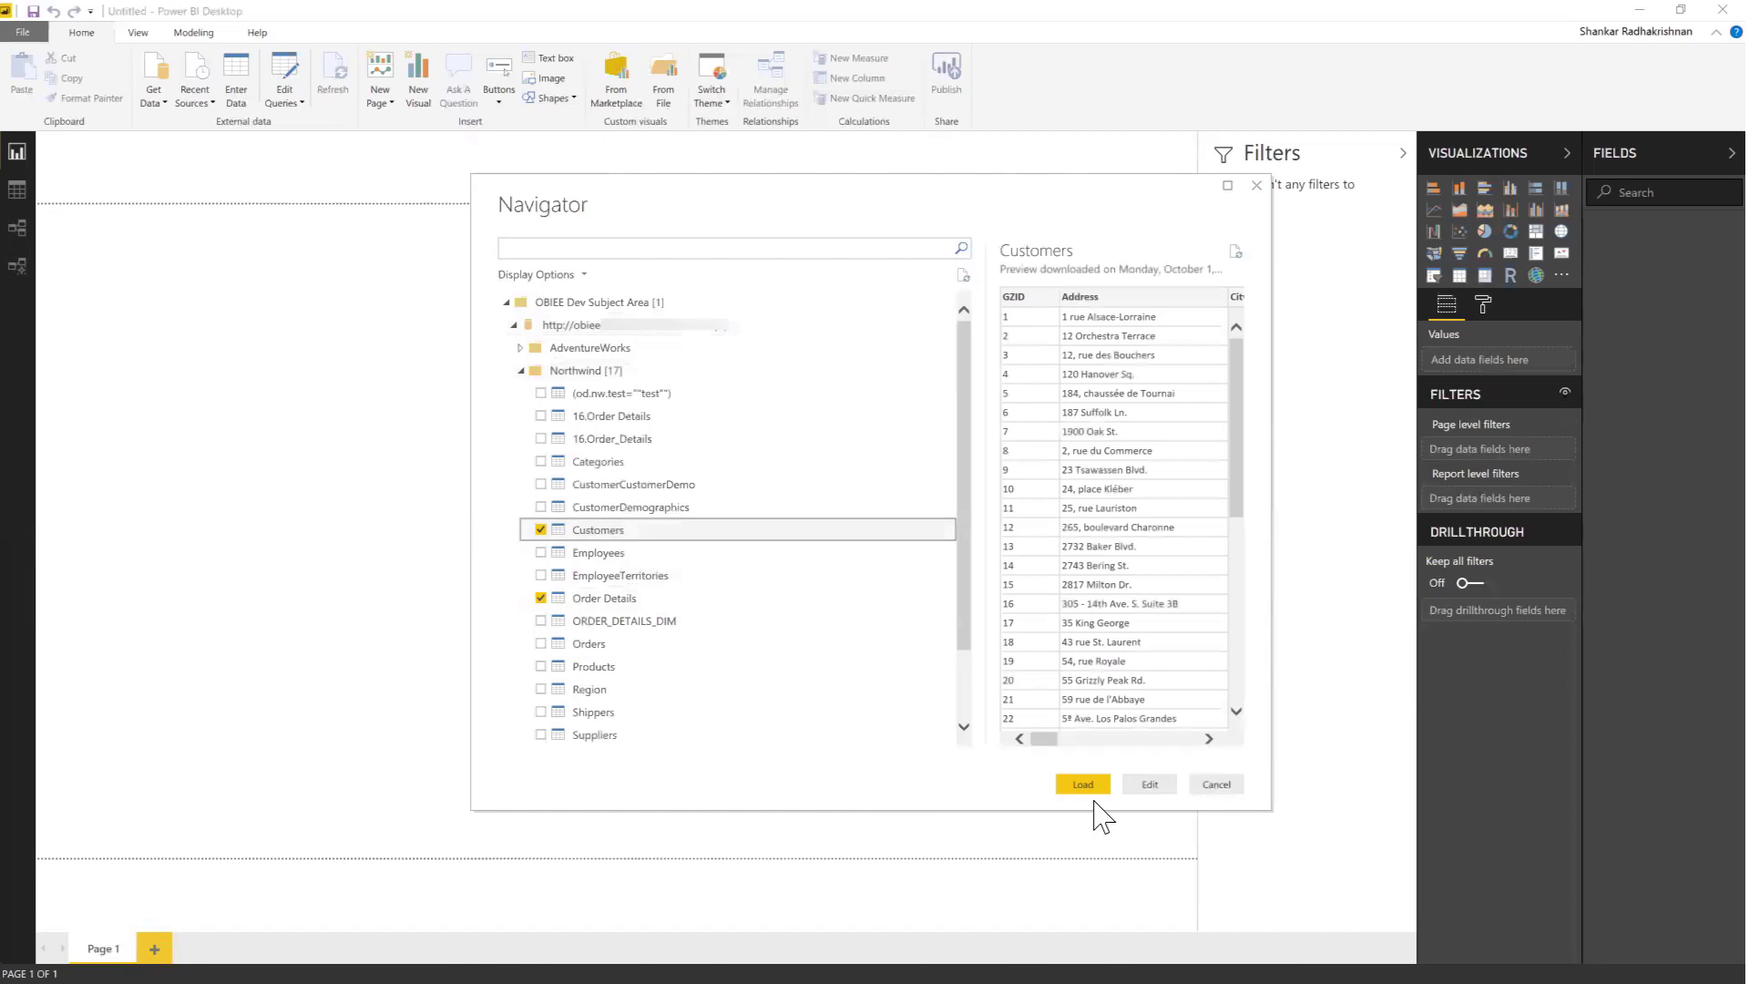
pyautogui.click(1167, 784)
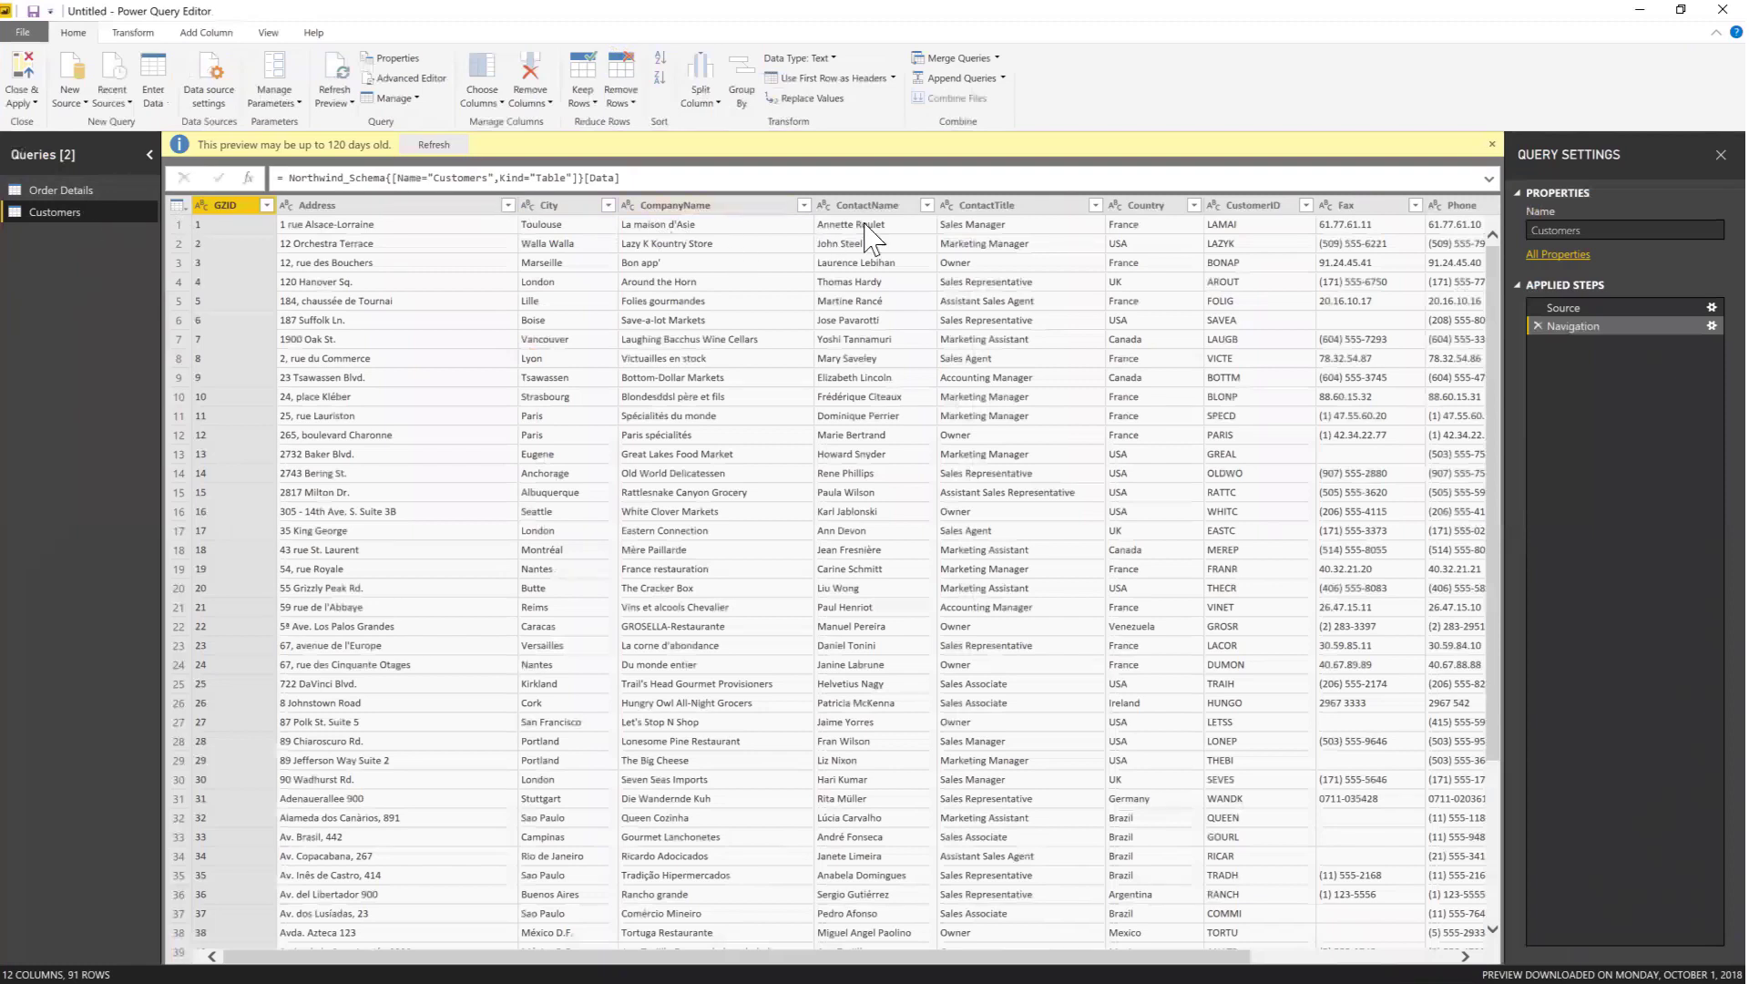
# Step: Filter Customers Country to Argentina, Austria, Brazil, Canada, Finland and France, then view Order Details
pyautogui.click(1193, 205)
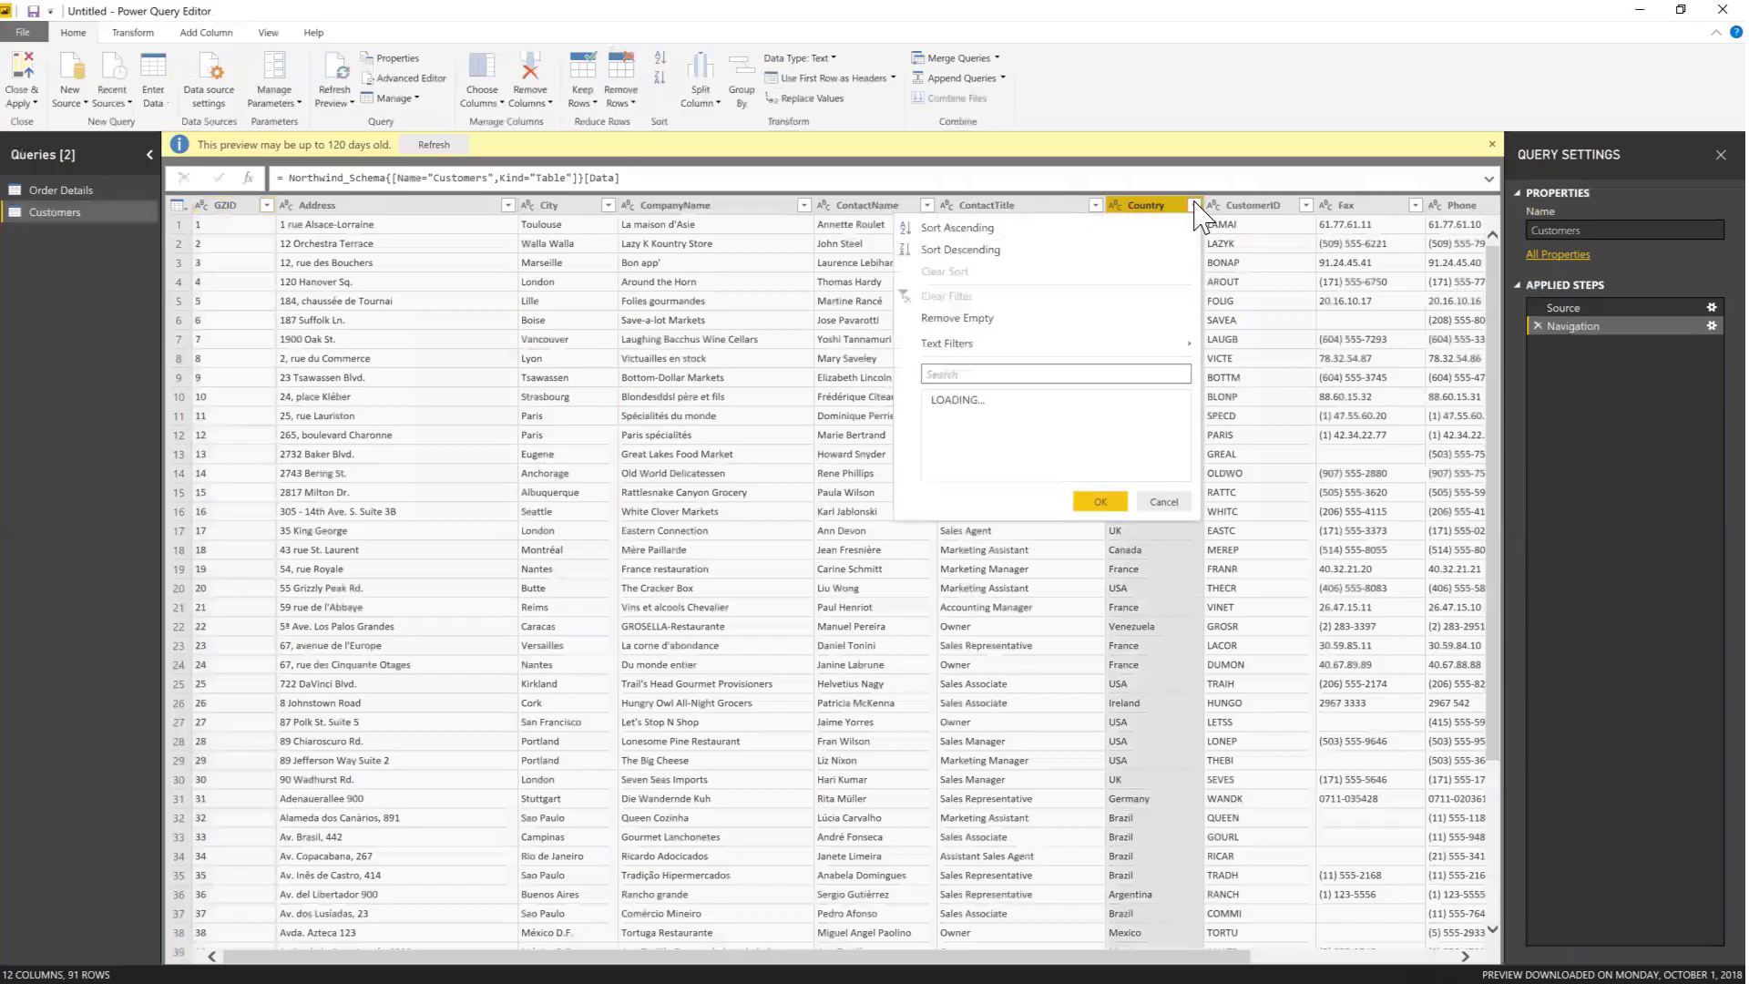
pyautogui.click(938, 399)
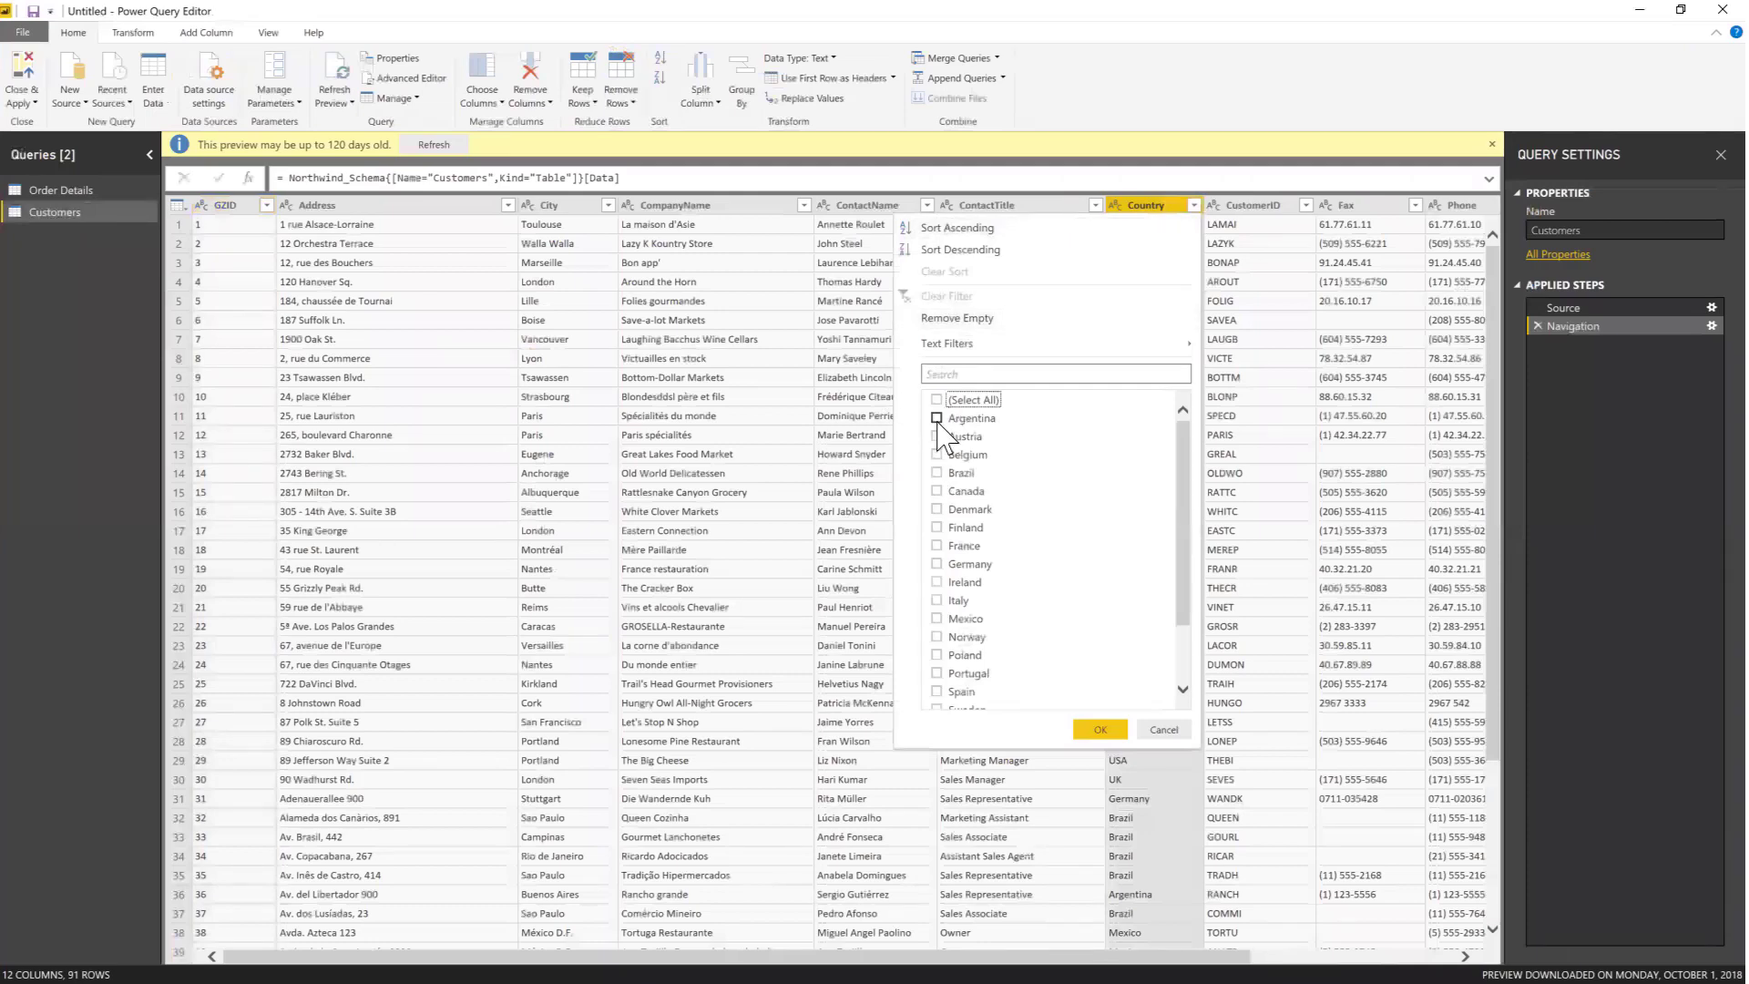
pyautogui.click(938, 417)
pyautogui.click(938, 435)
pyautogui.click(938, 472)
pyautogui.click(936, 491)
pyautogui.click(936, 527)
pyautogui.click(937, 546)
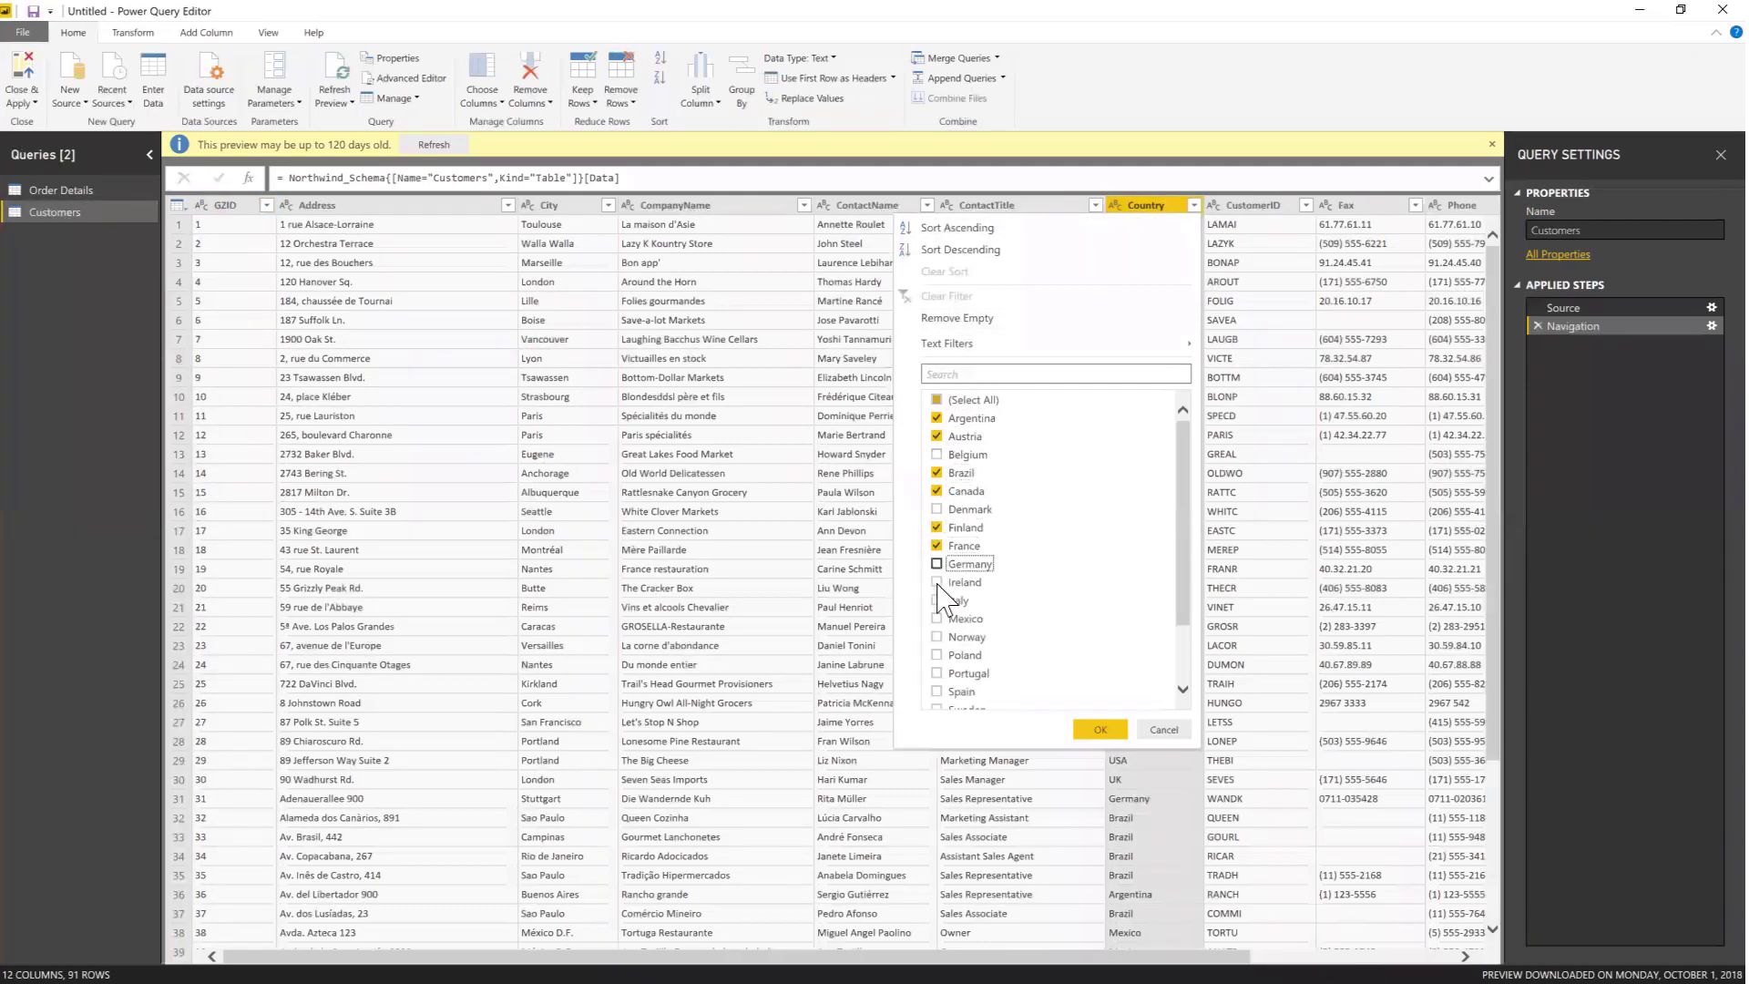
pyautogui.click(1100, 729)
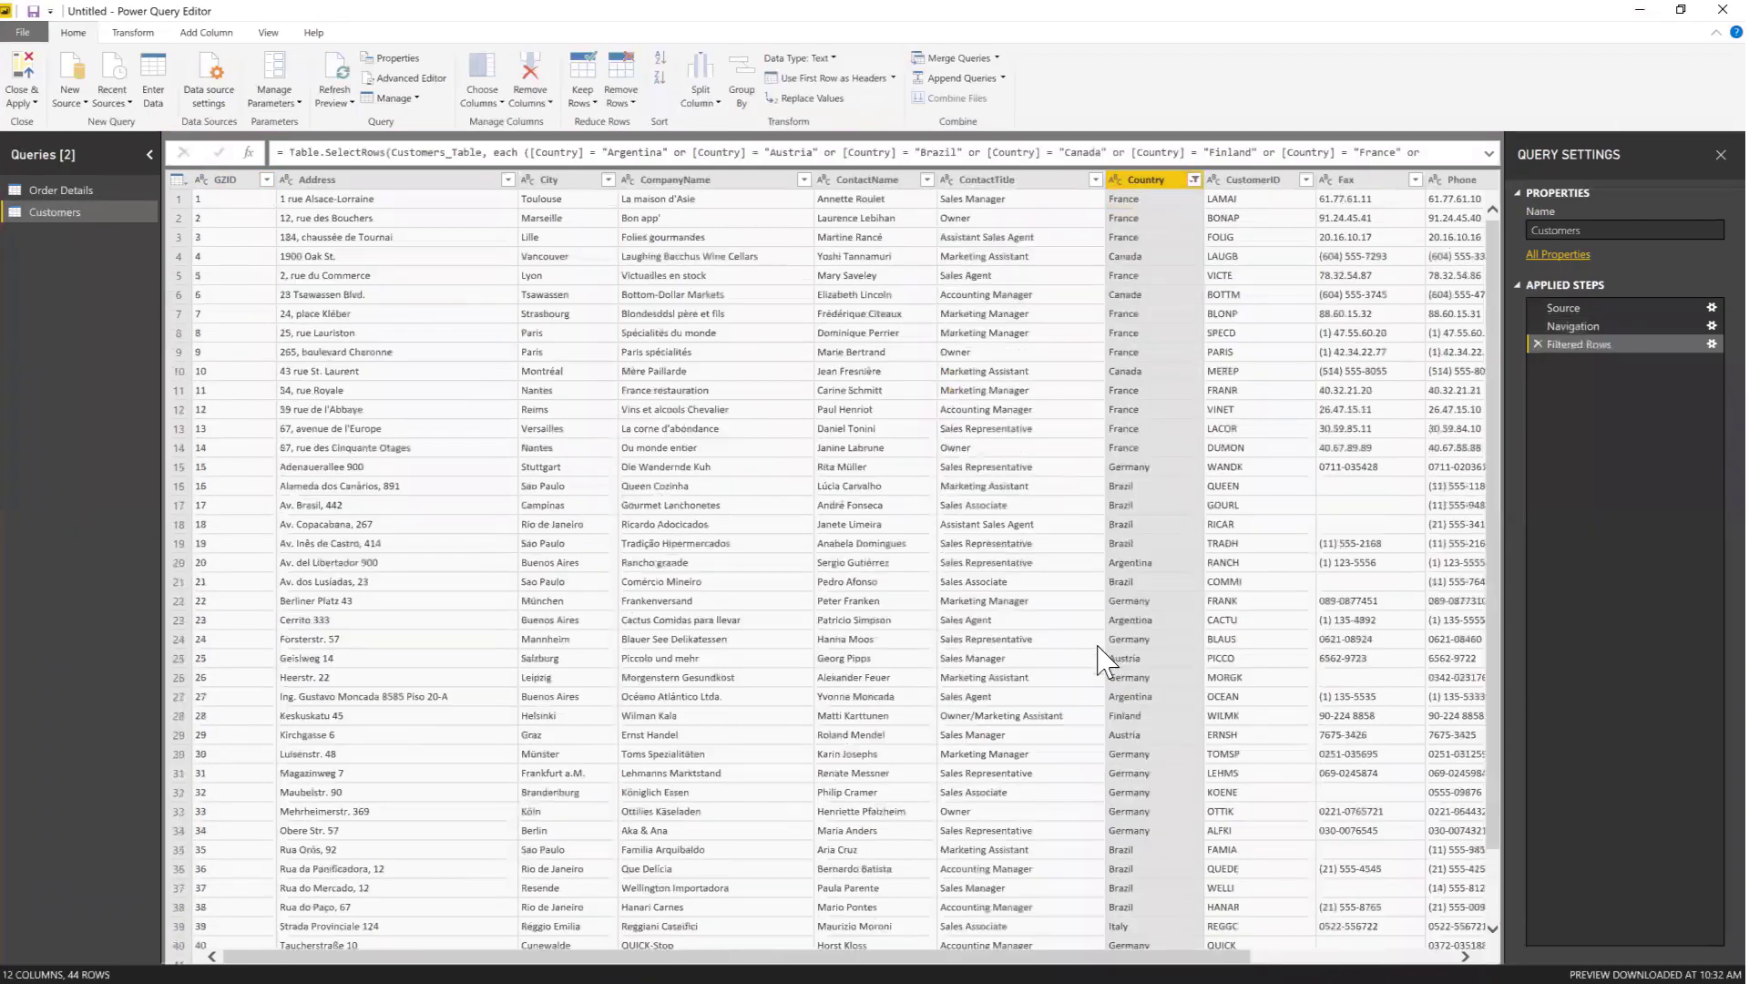
pyautogui.click(115, 187)
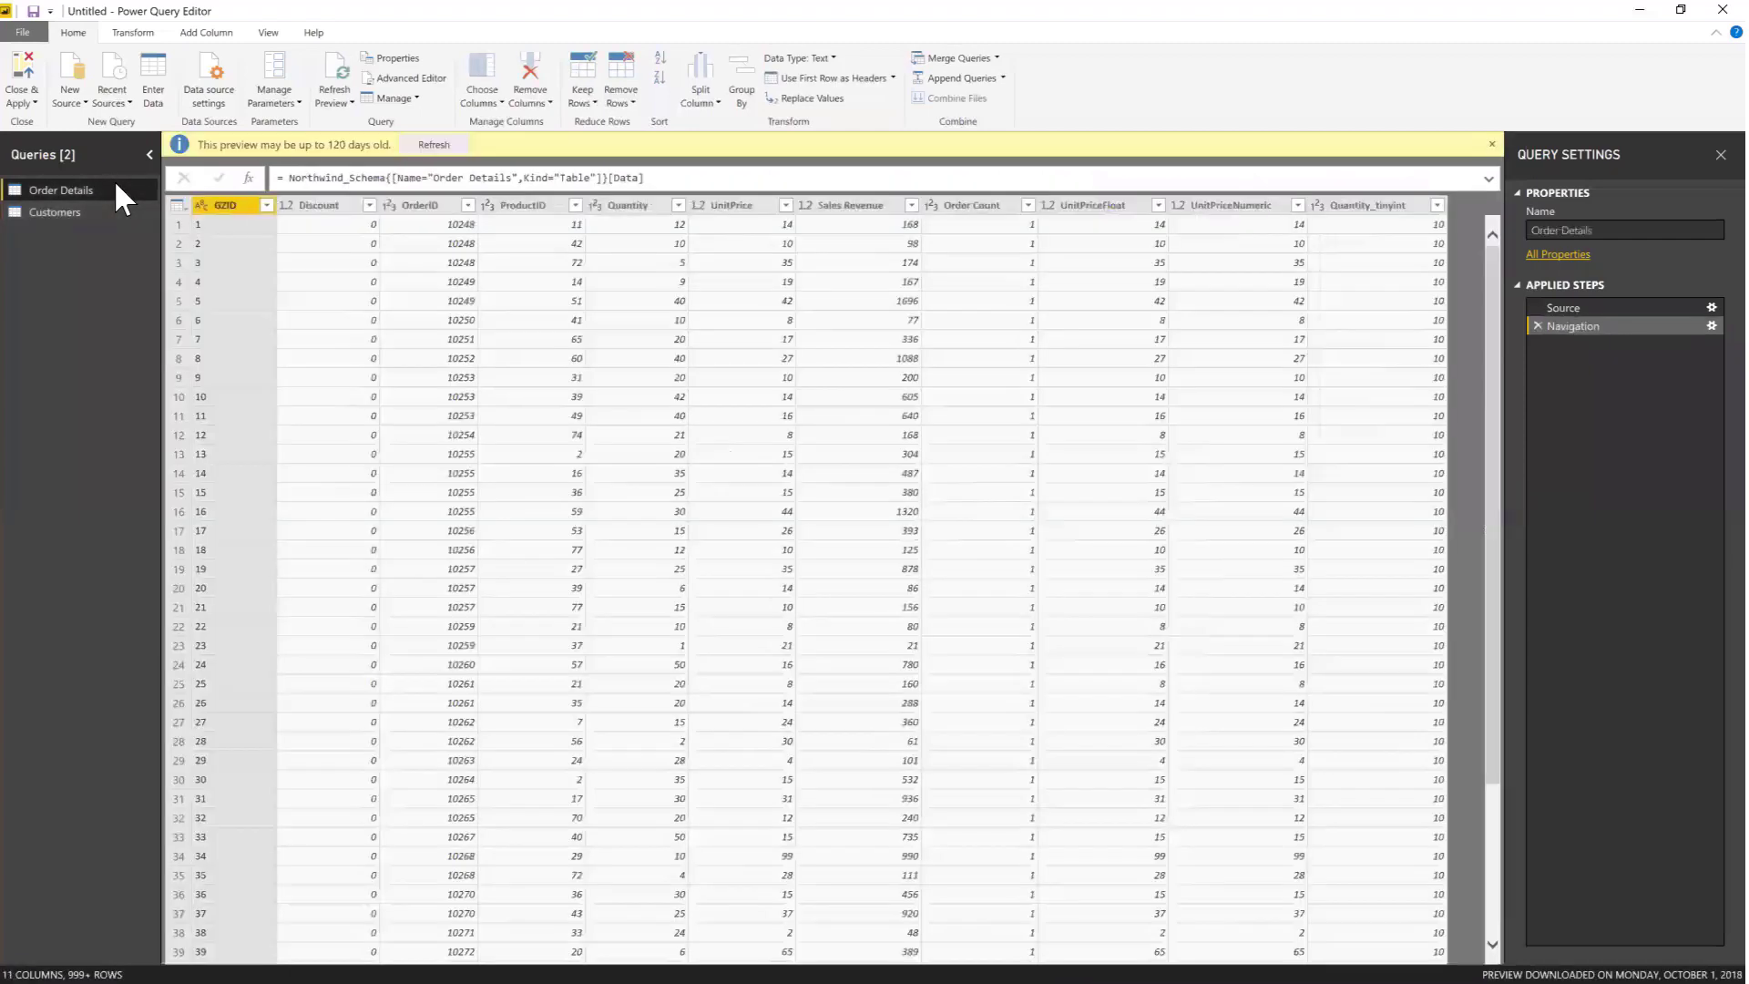